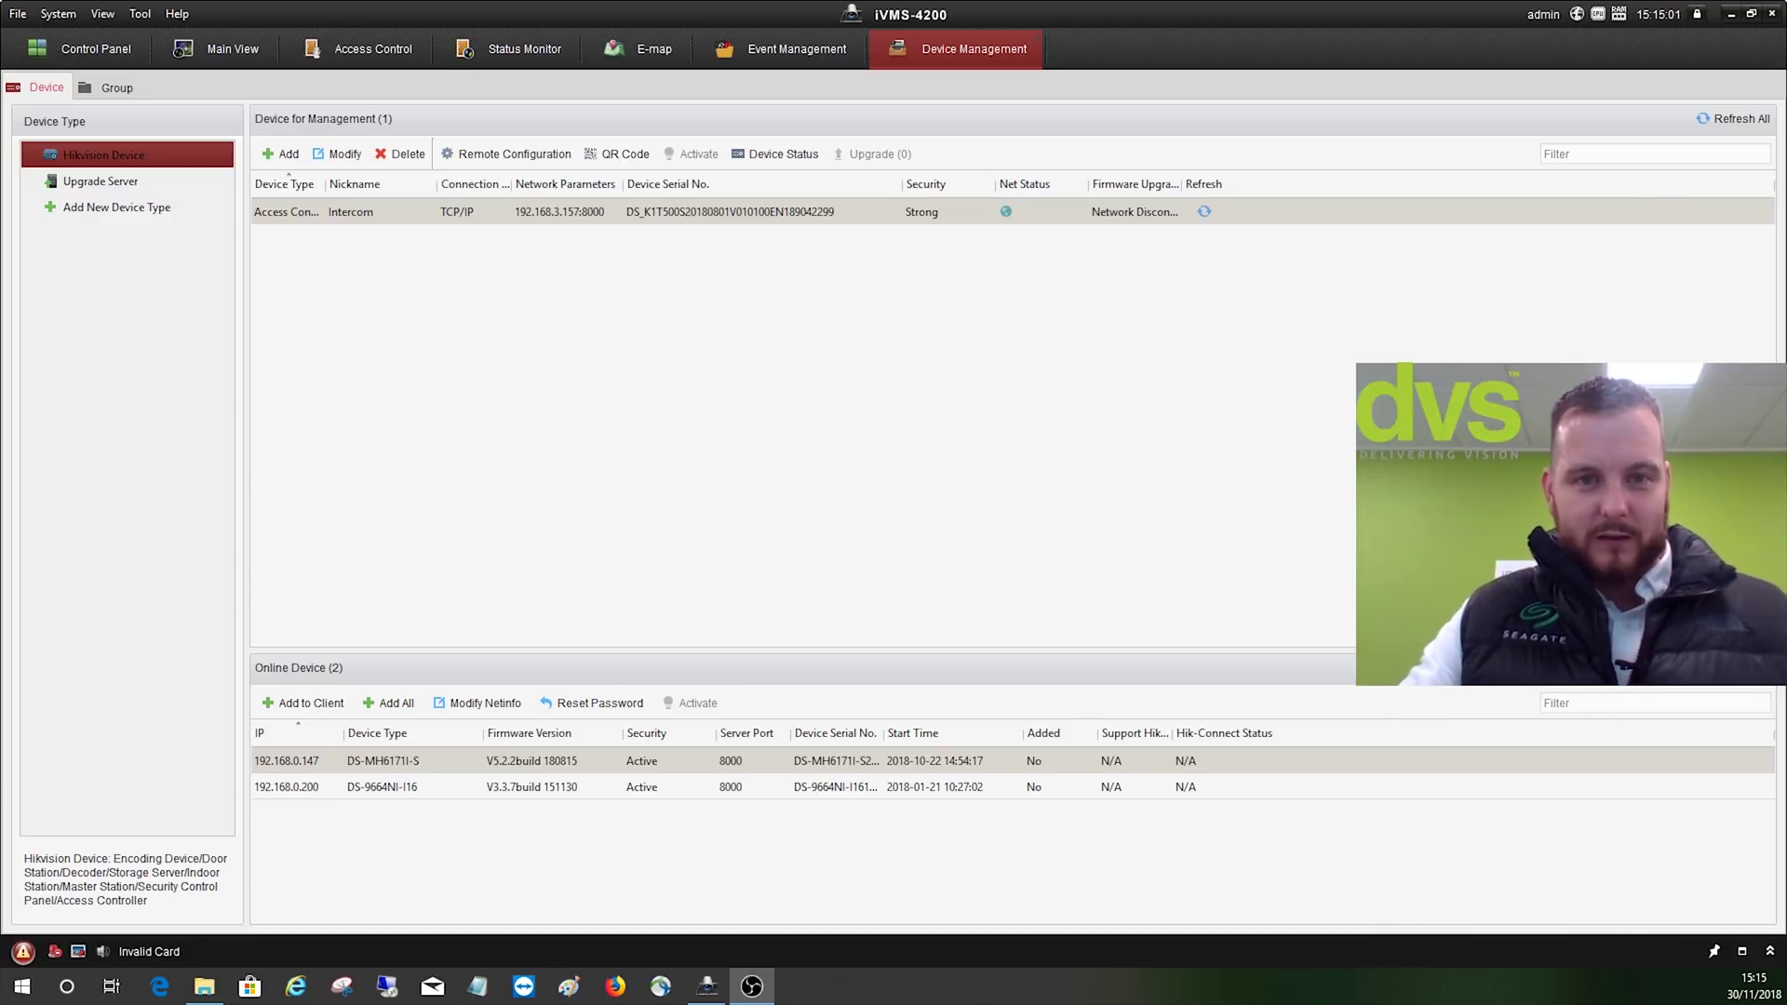
- Open the Access Control tab to show the empty person and card list
click(338, 59)
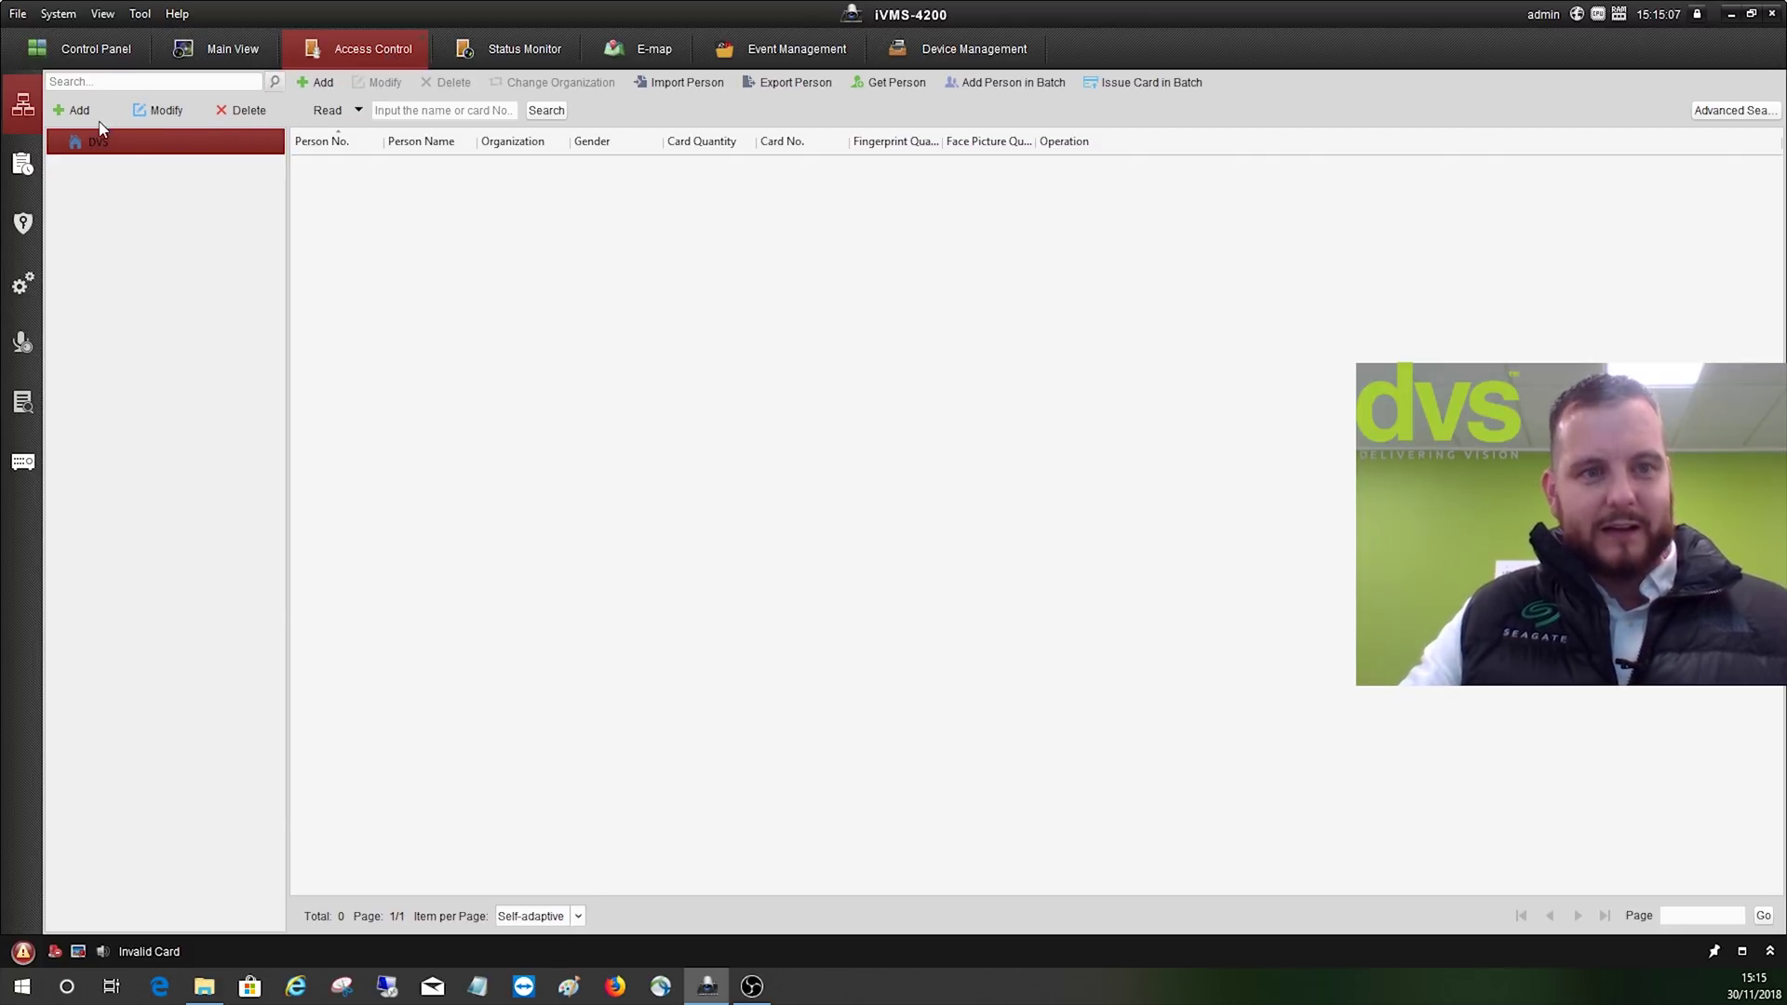
- Add person number 1, entering the person's full name and e-mail address
click(316, 82)
click(772, 198)
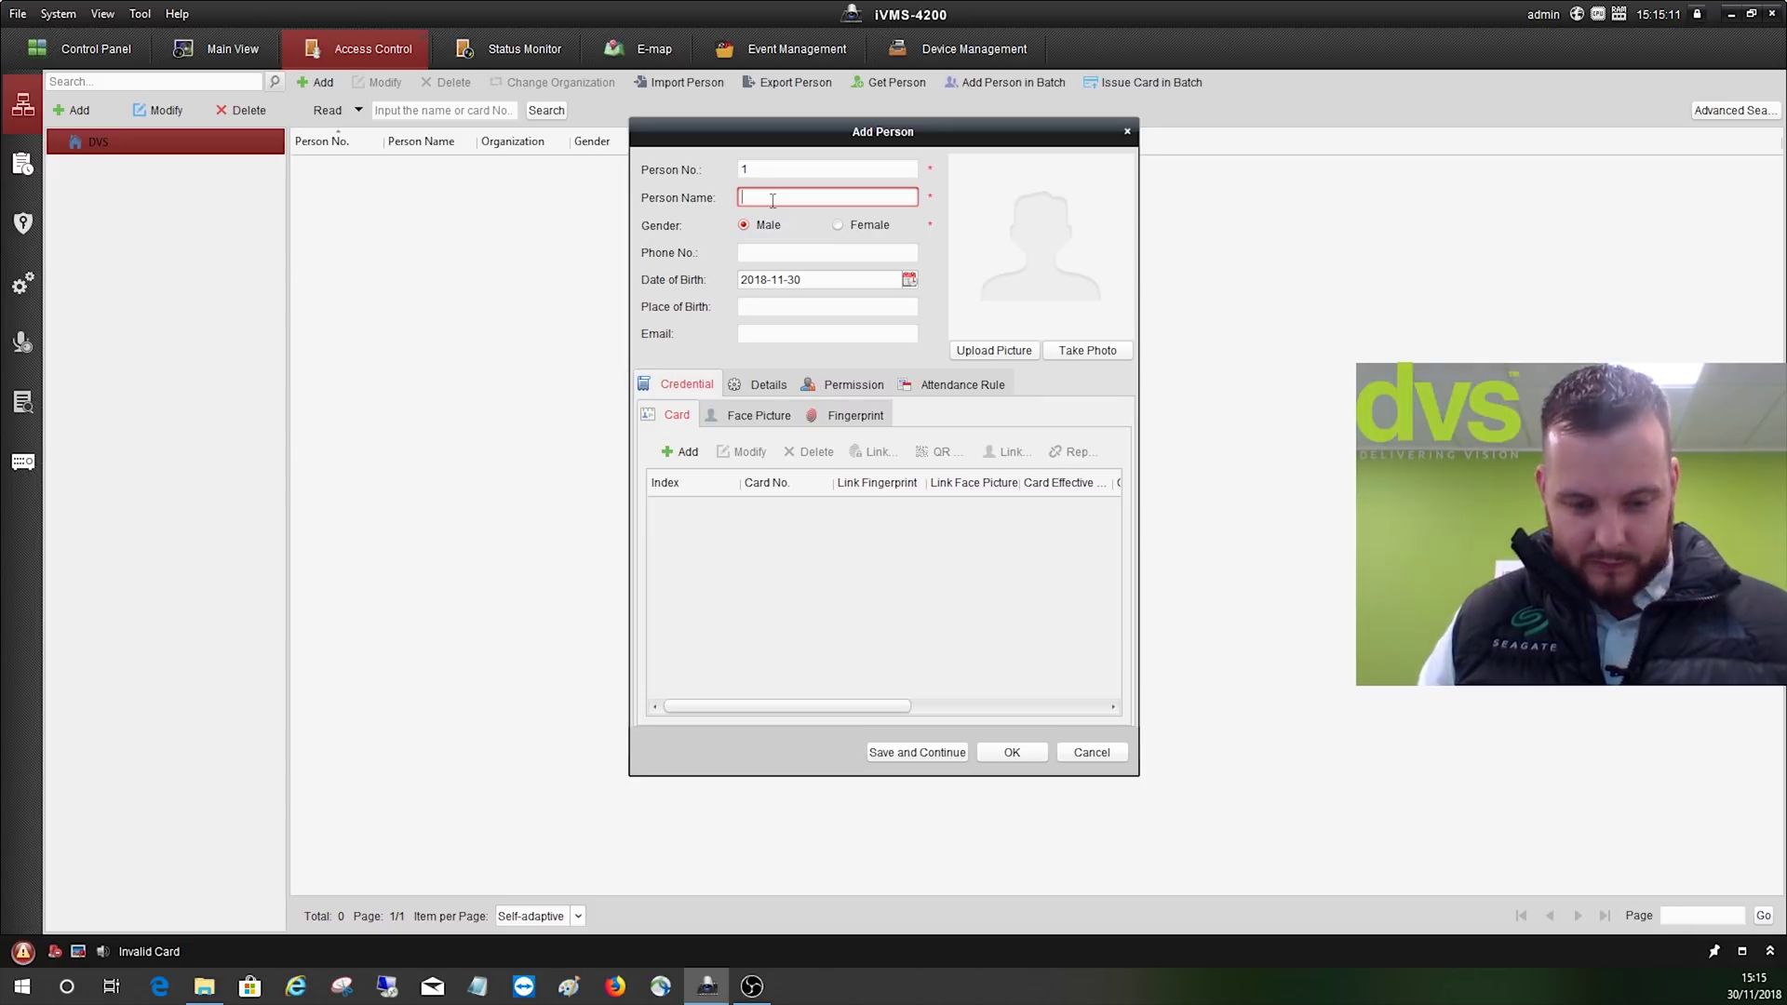
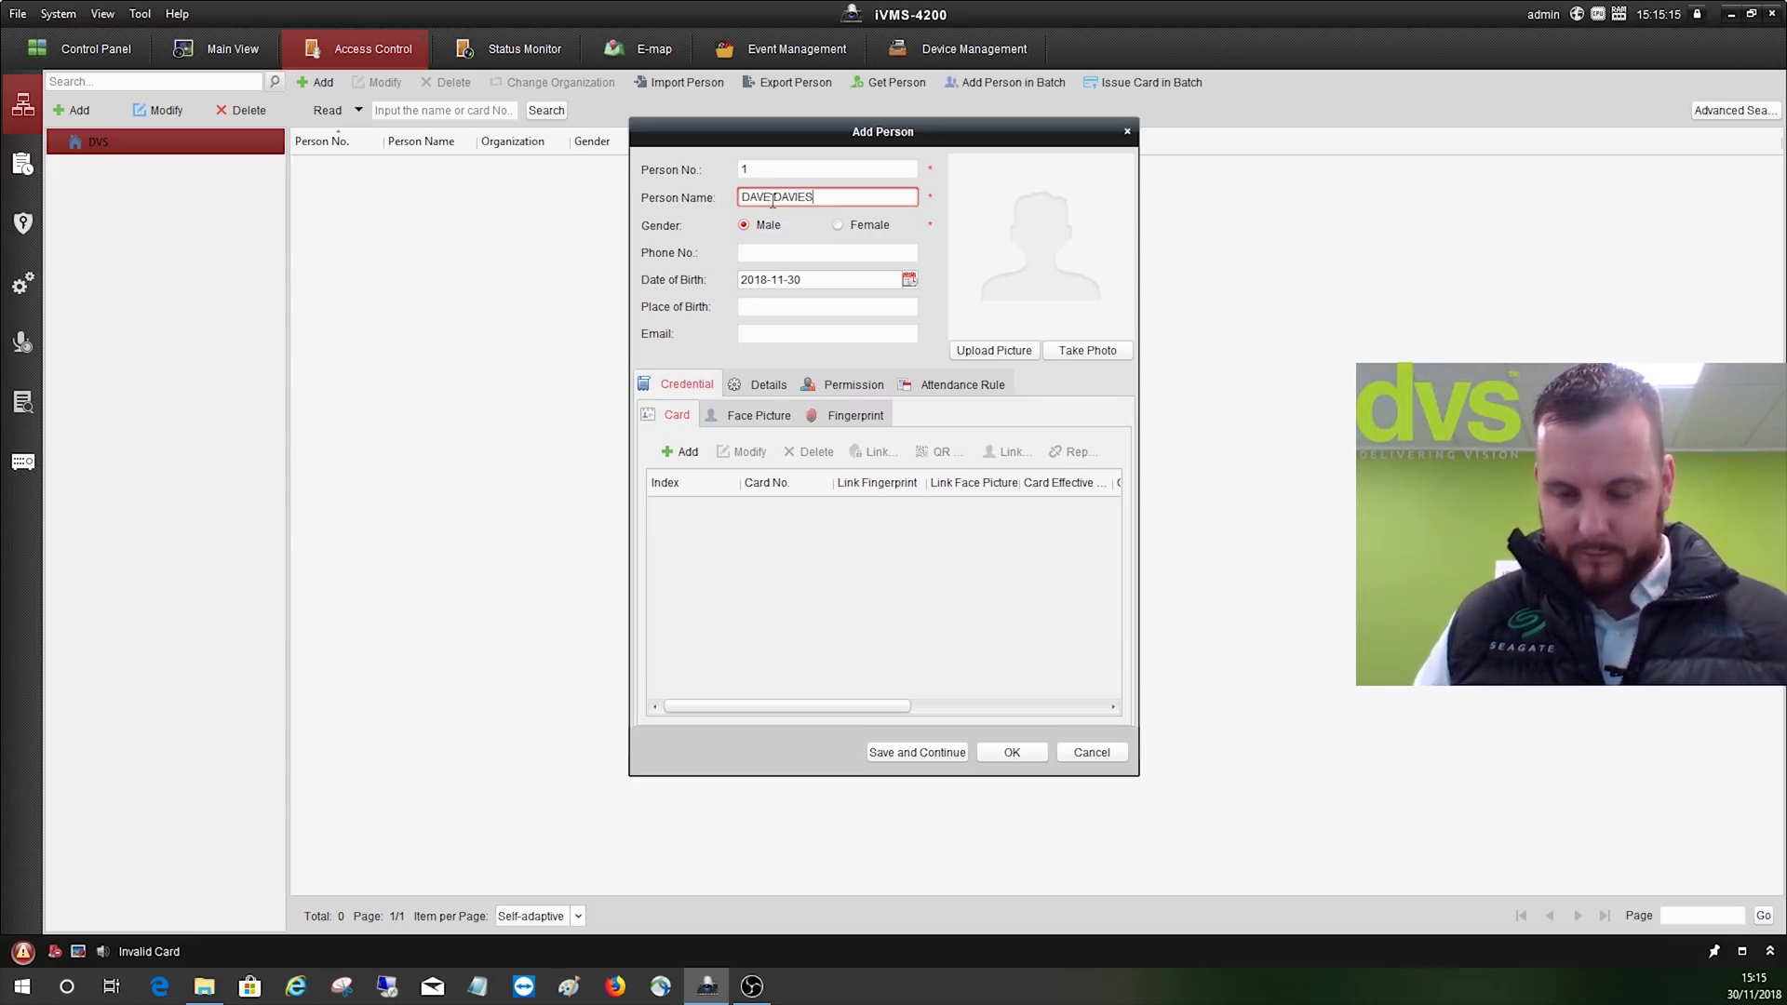
key(Tab)
key(Tab)
key(Tab)
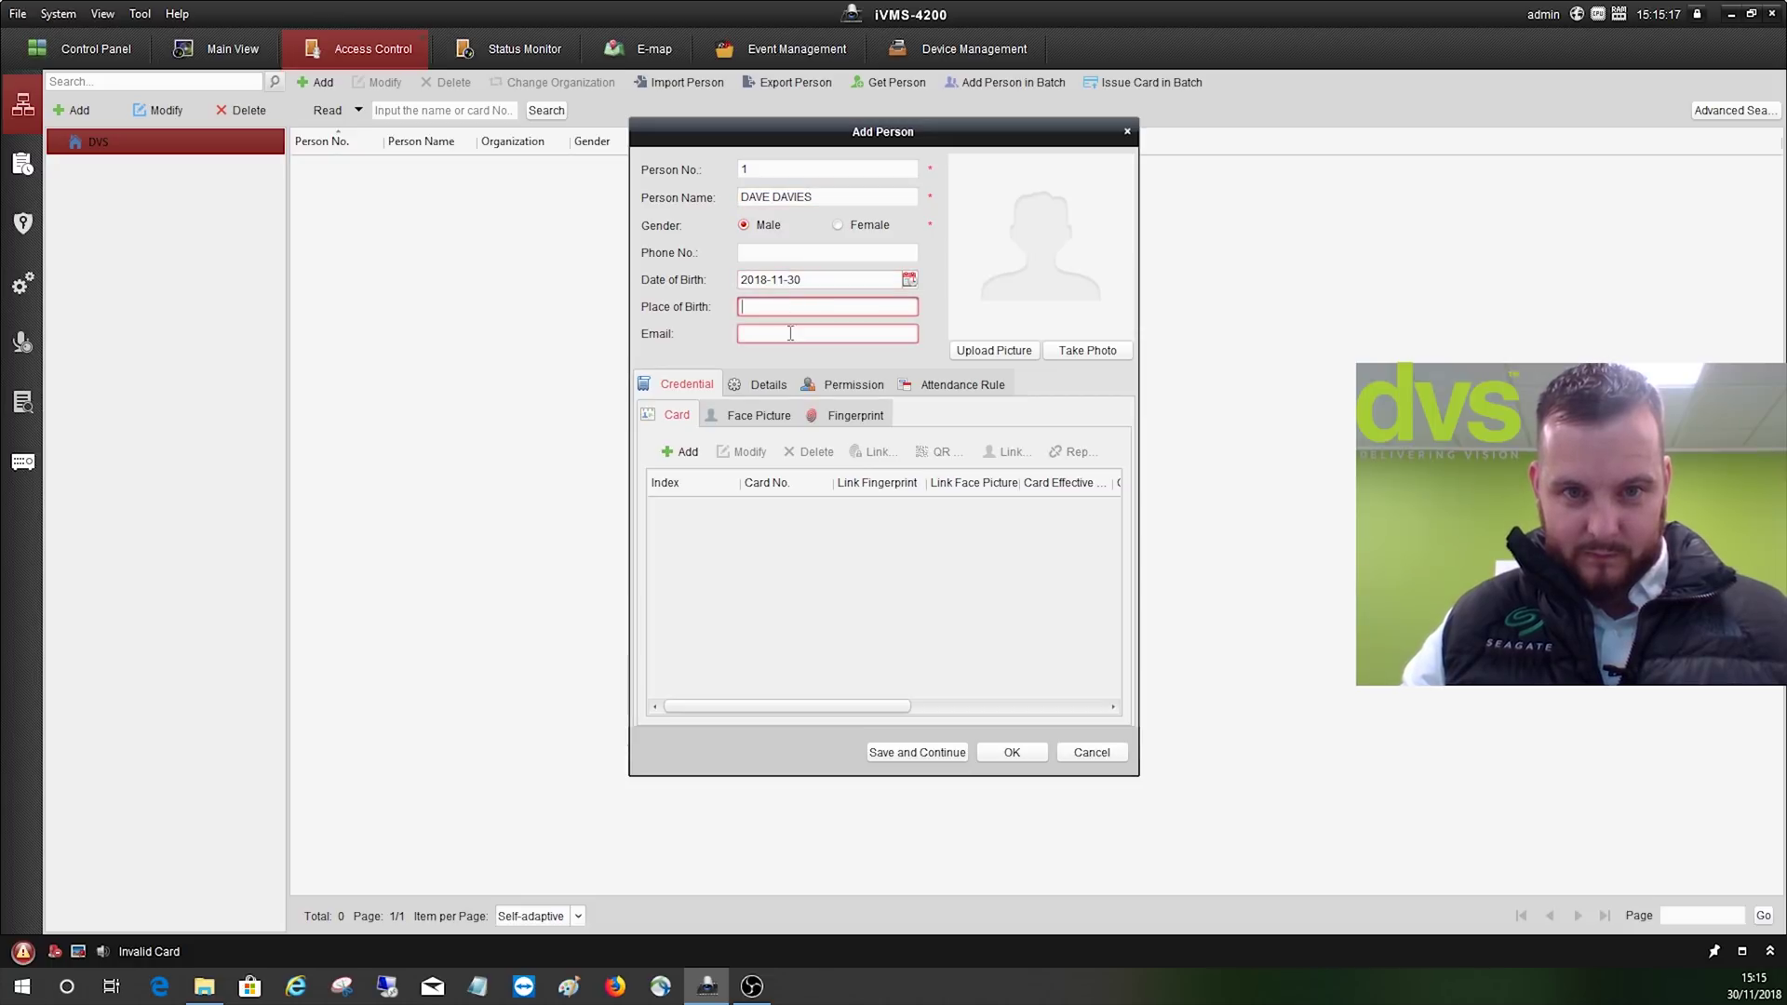
click(788, 333)
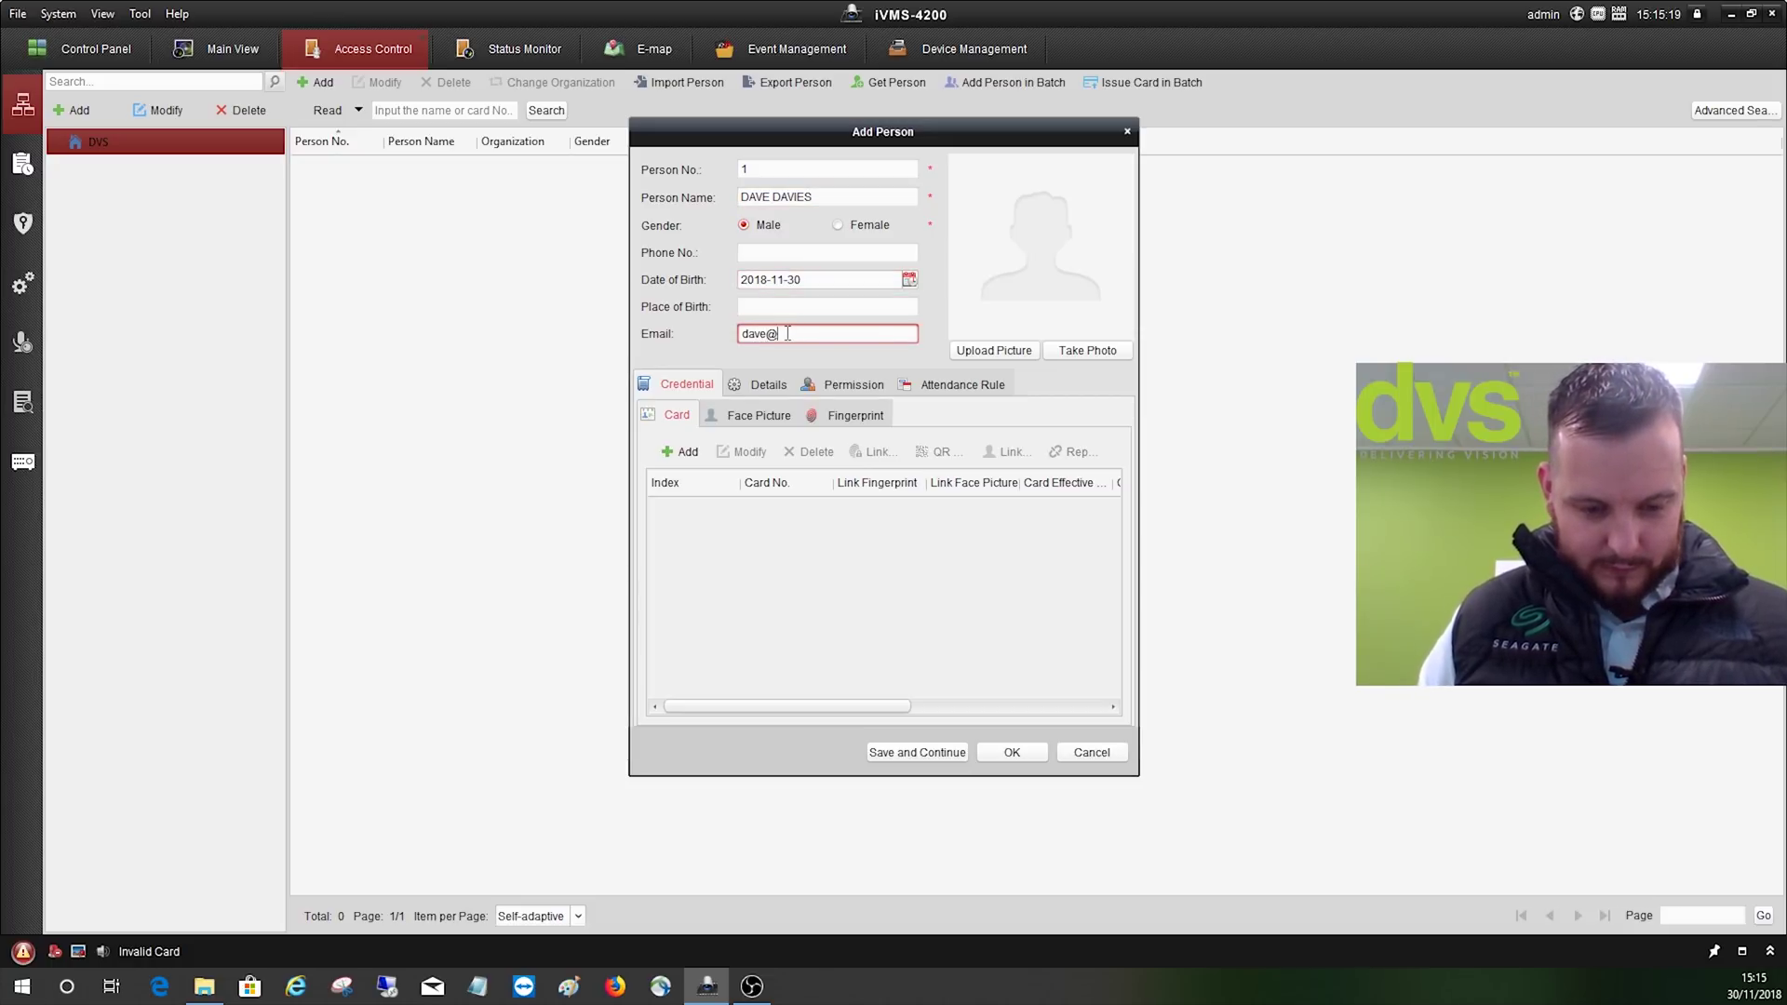
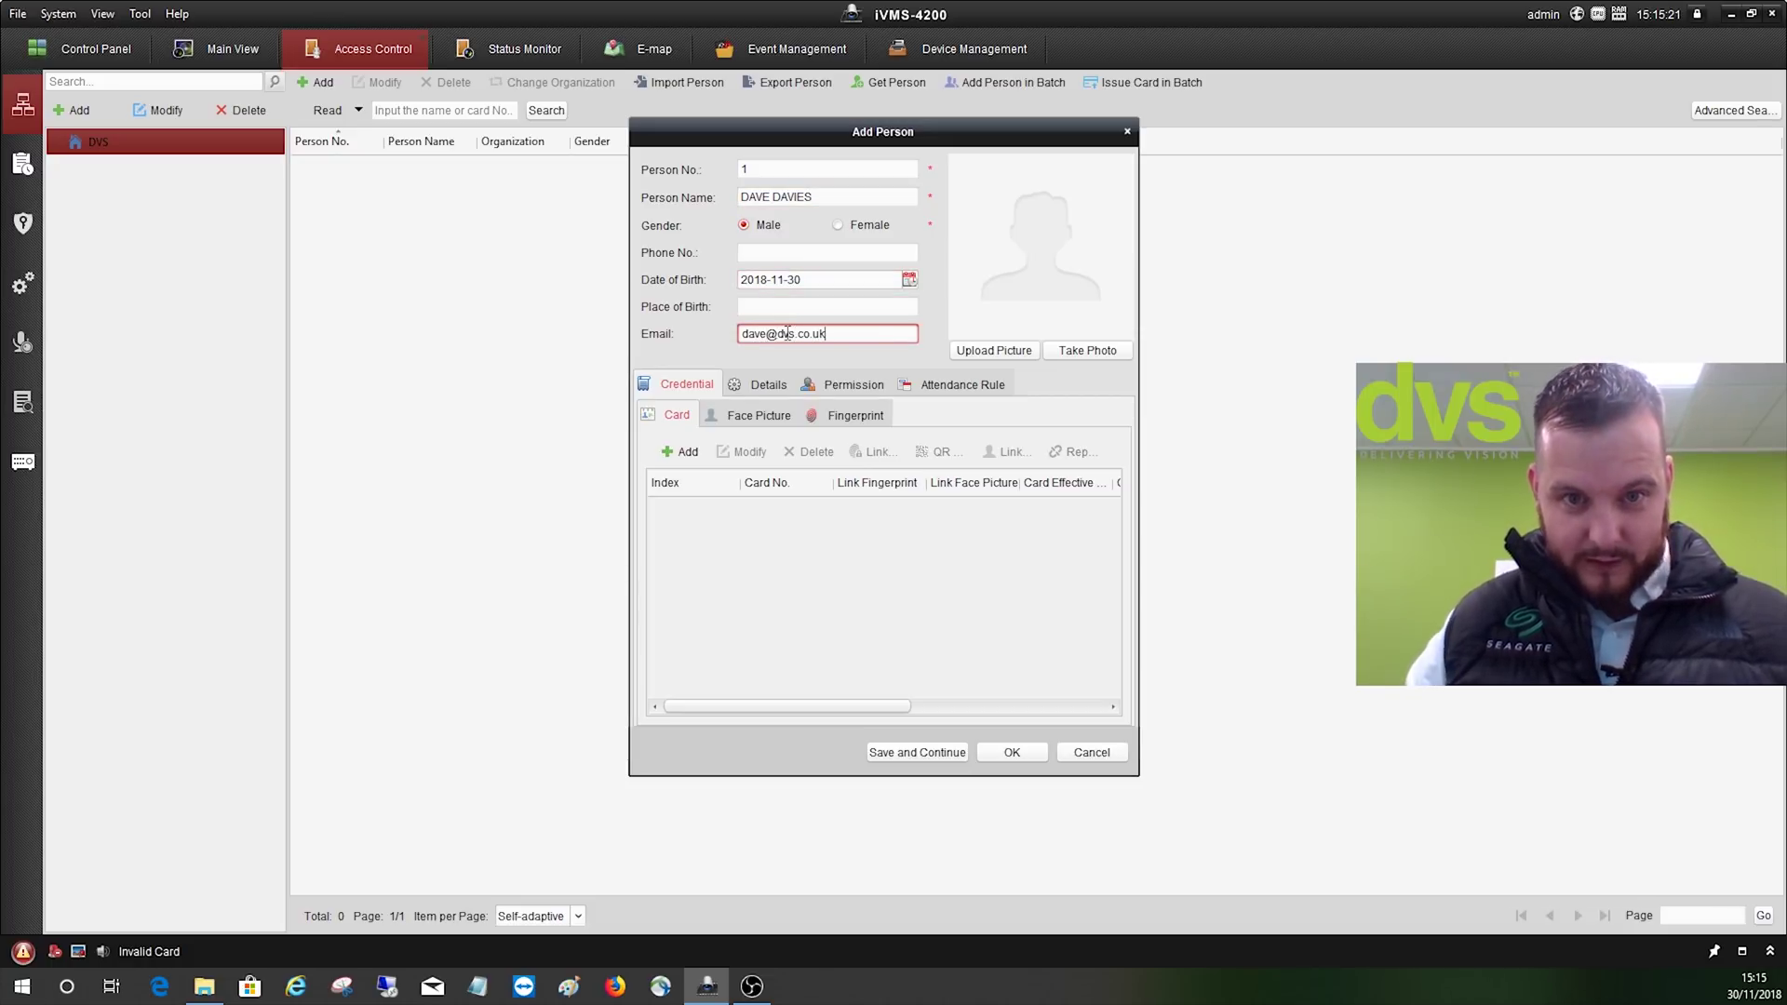
click(877, 199)
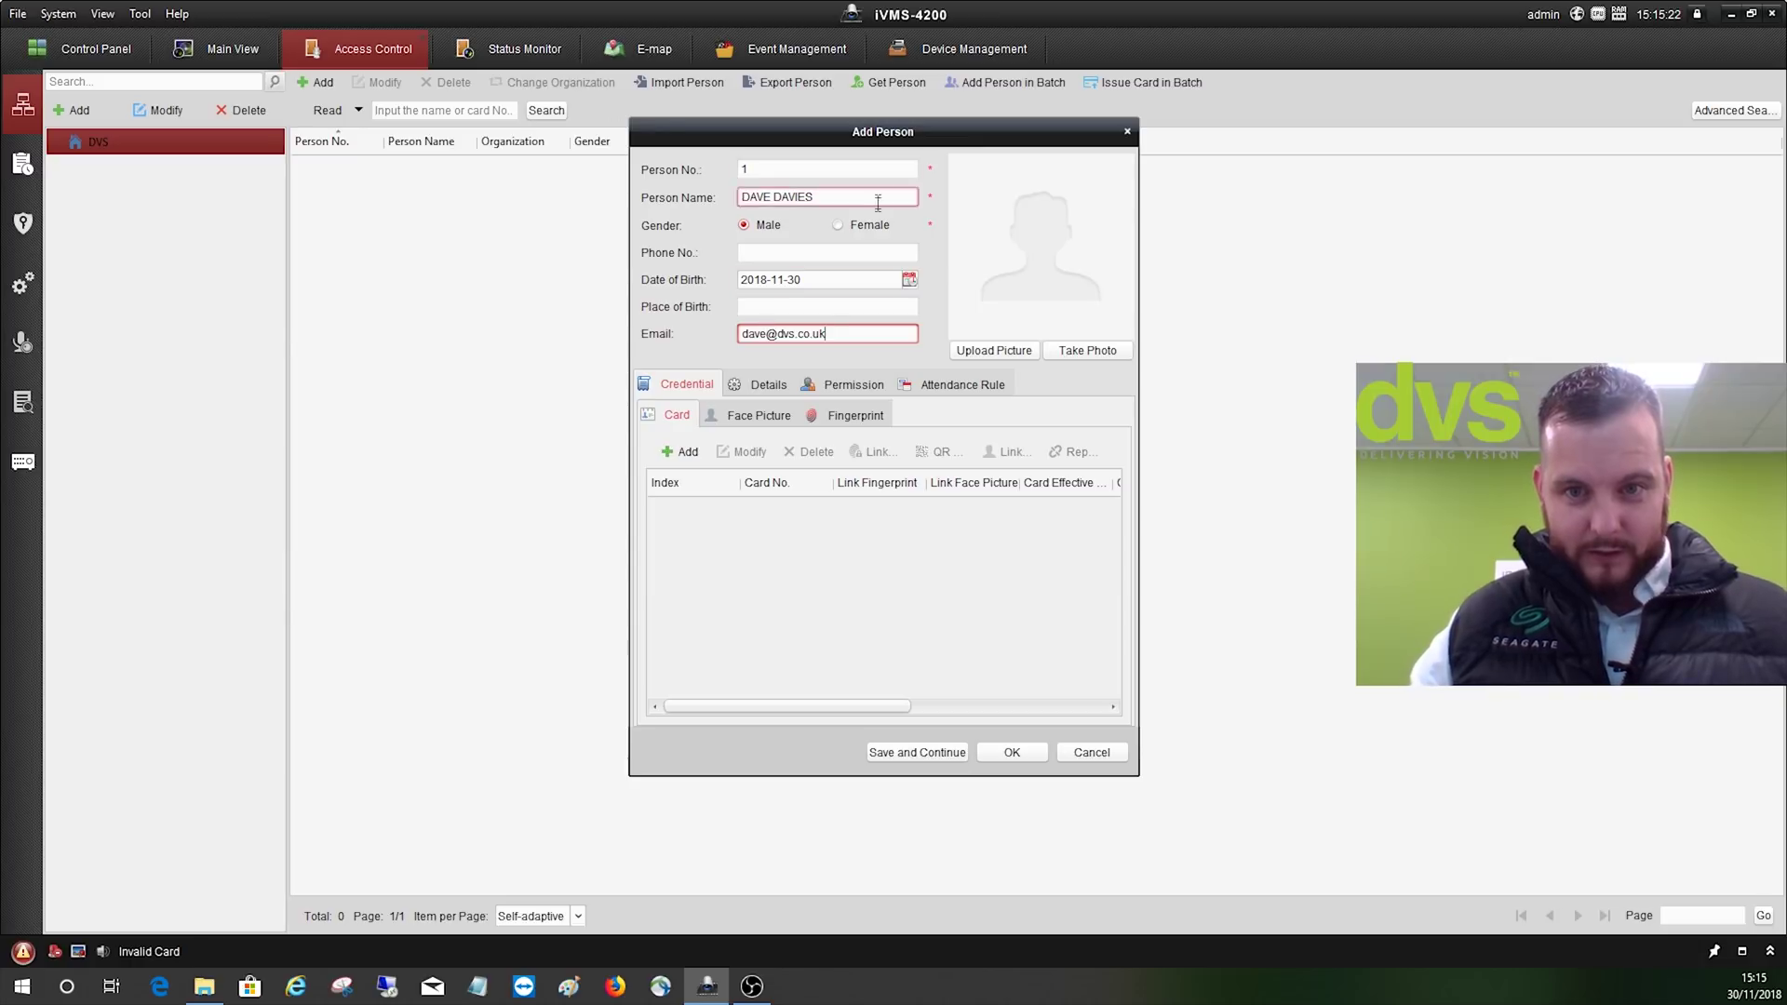
- Try the live Take Photo capture, then cancel it without keeping a picture
click(1079, 353)
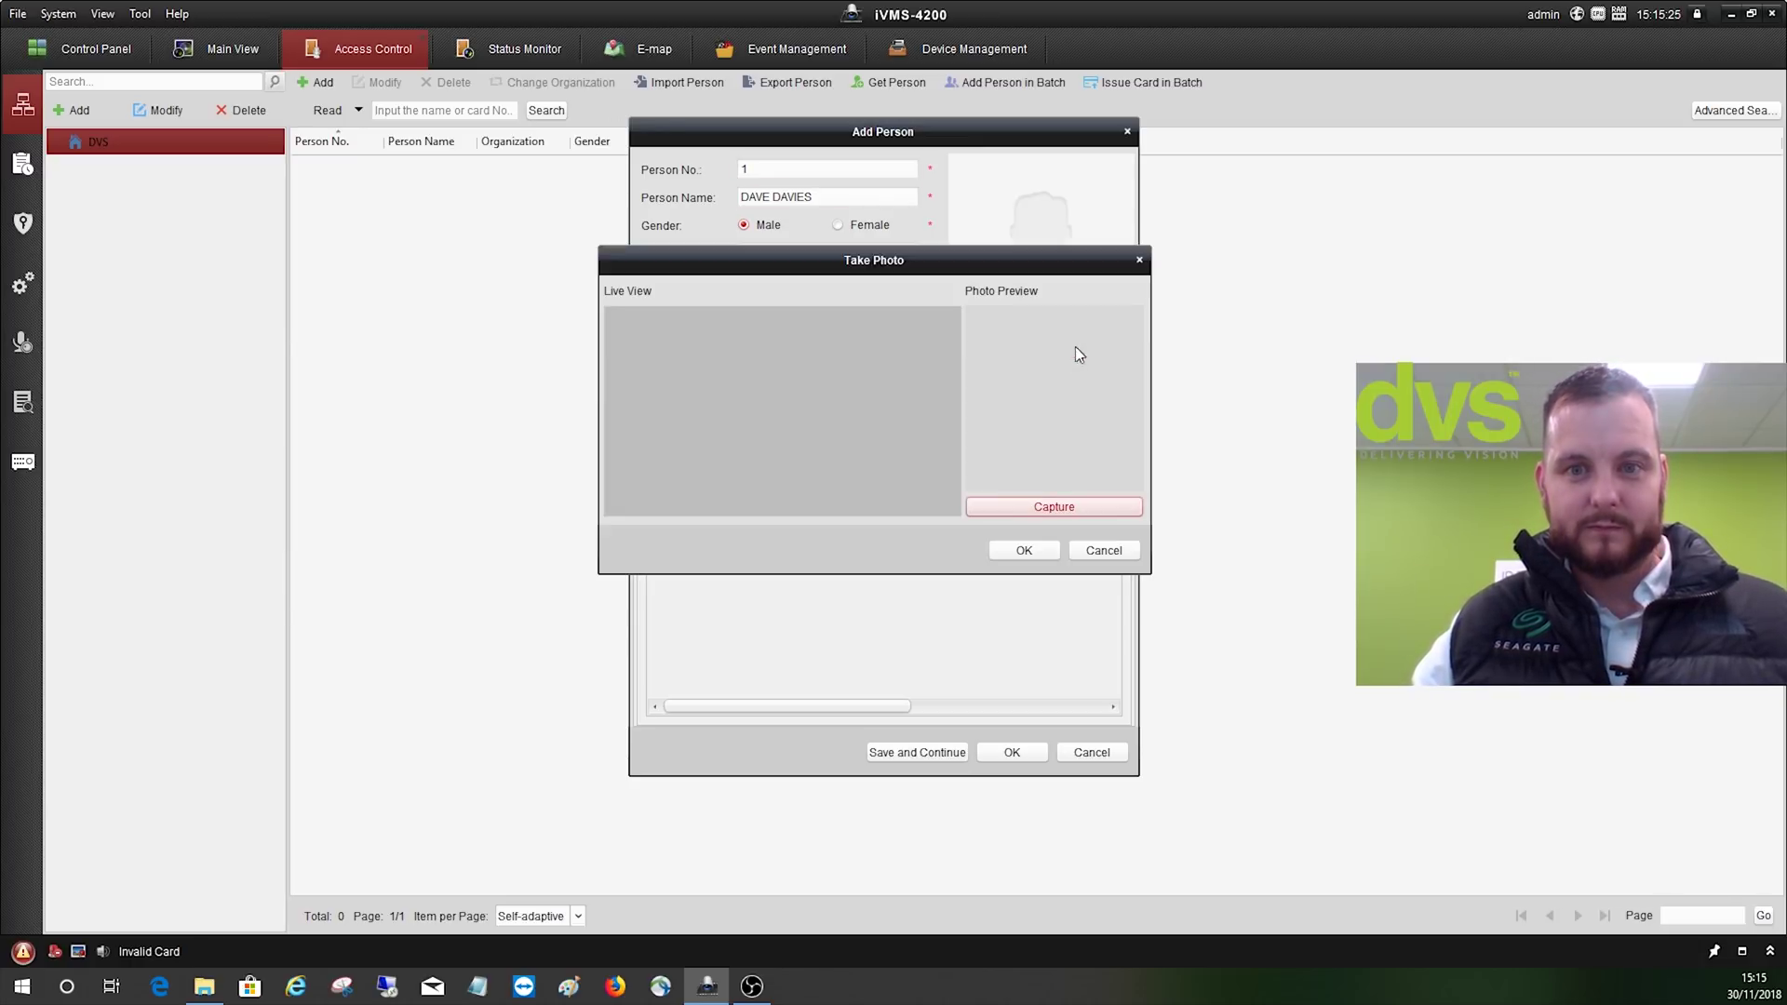
click(994, 508)
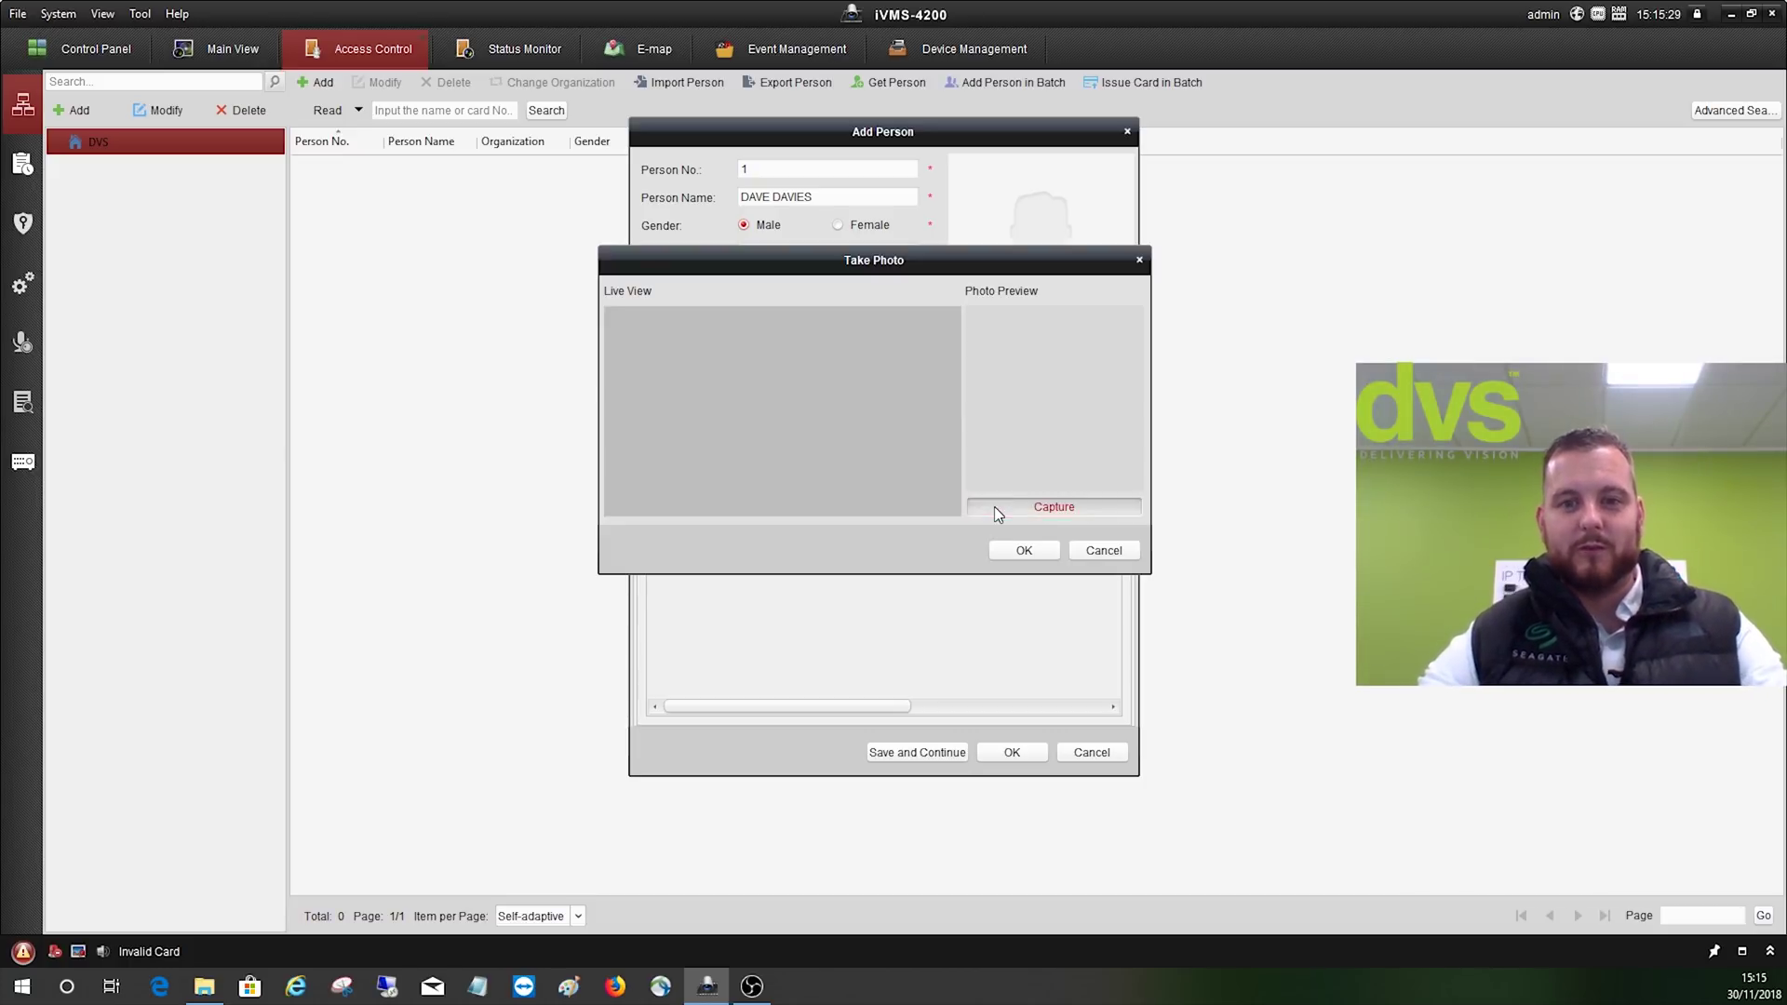
click(1019, 544)
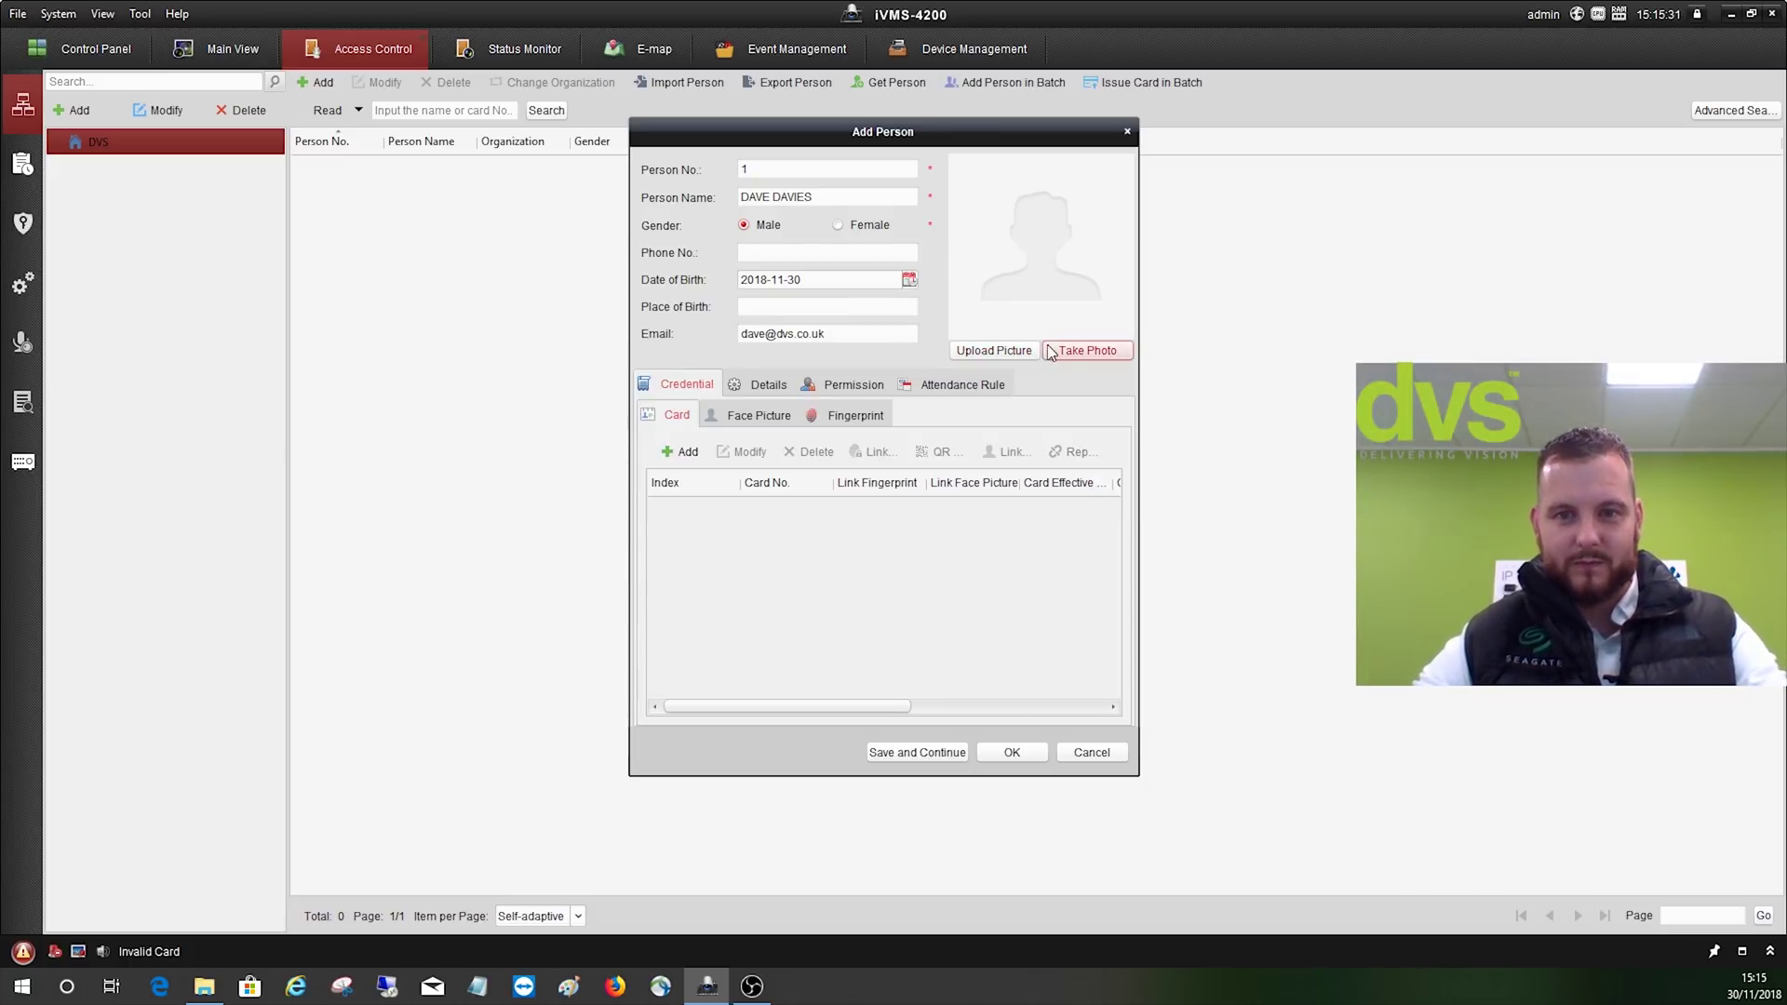
click(1085, 351)
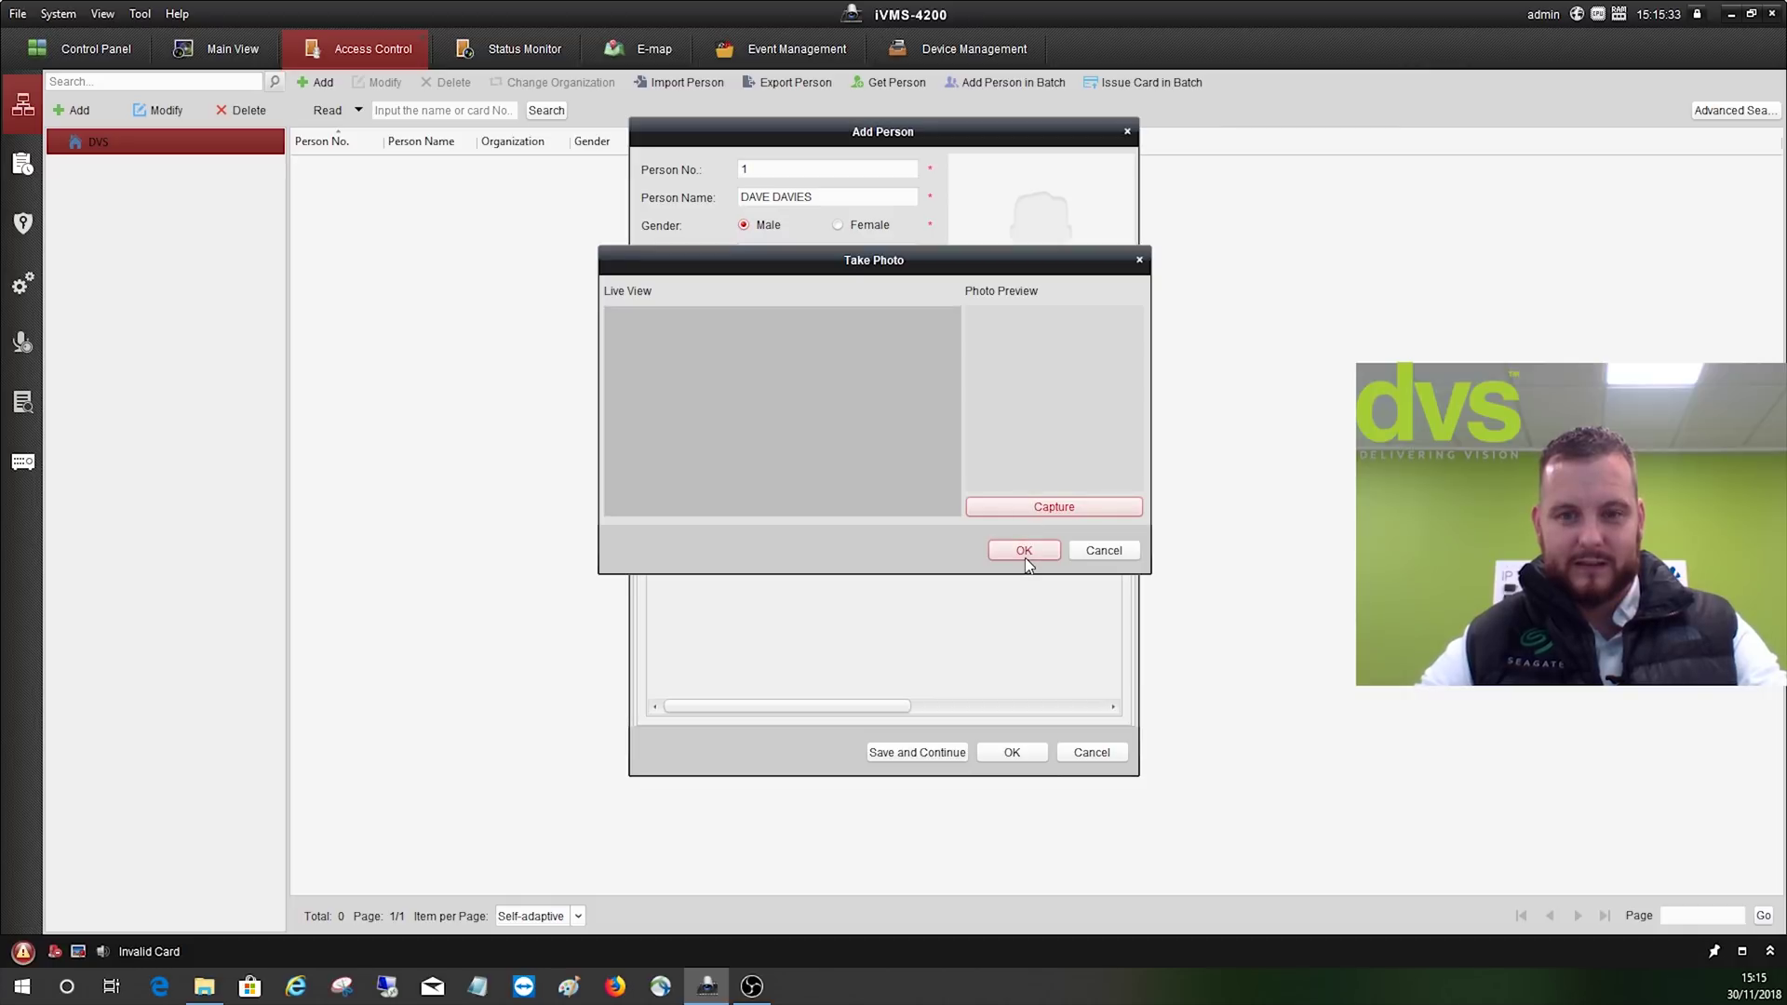
click(1090, 551)
- Upload the JPG from the My Pictures folder as the person's profile photo
click(992, 352)
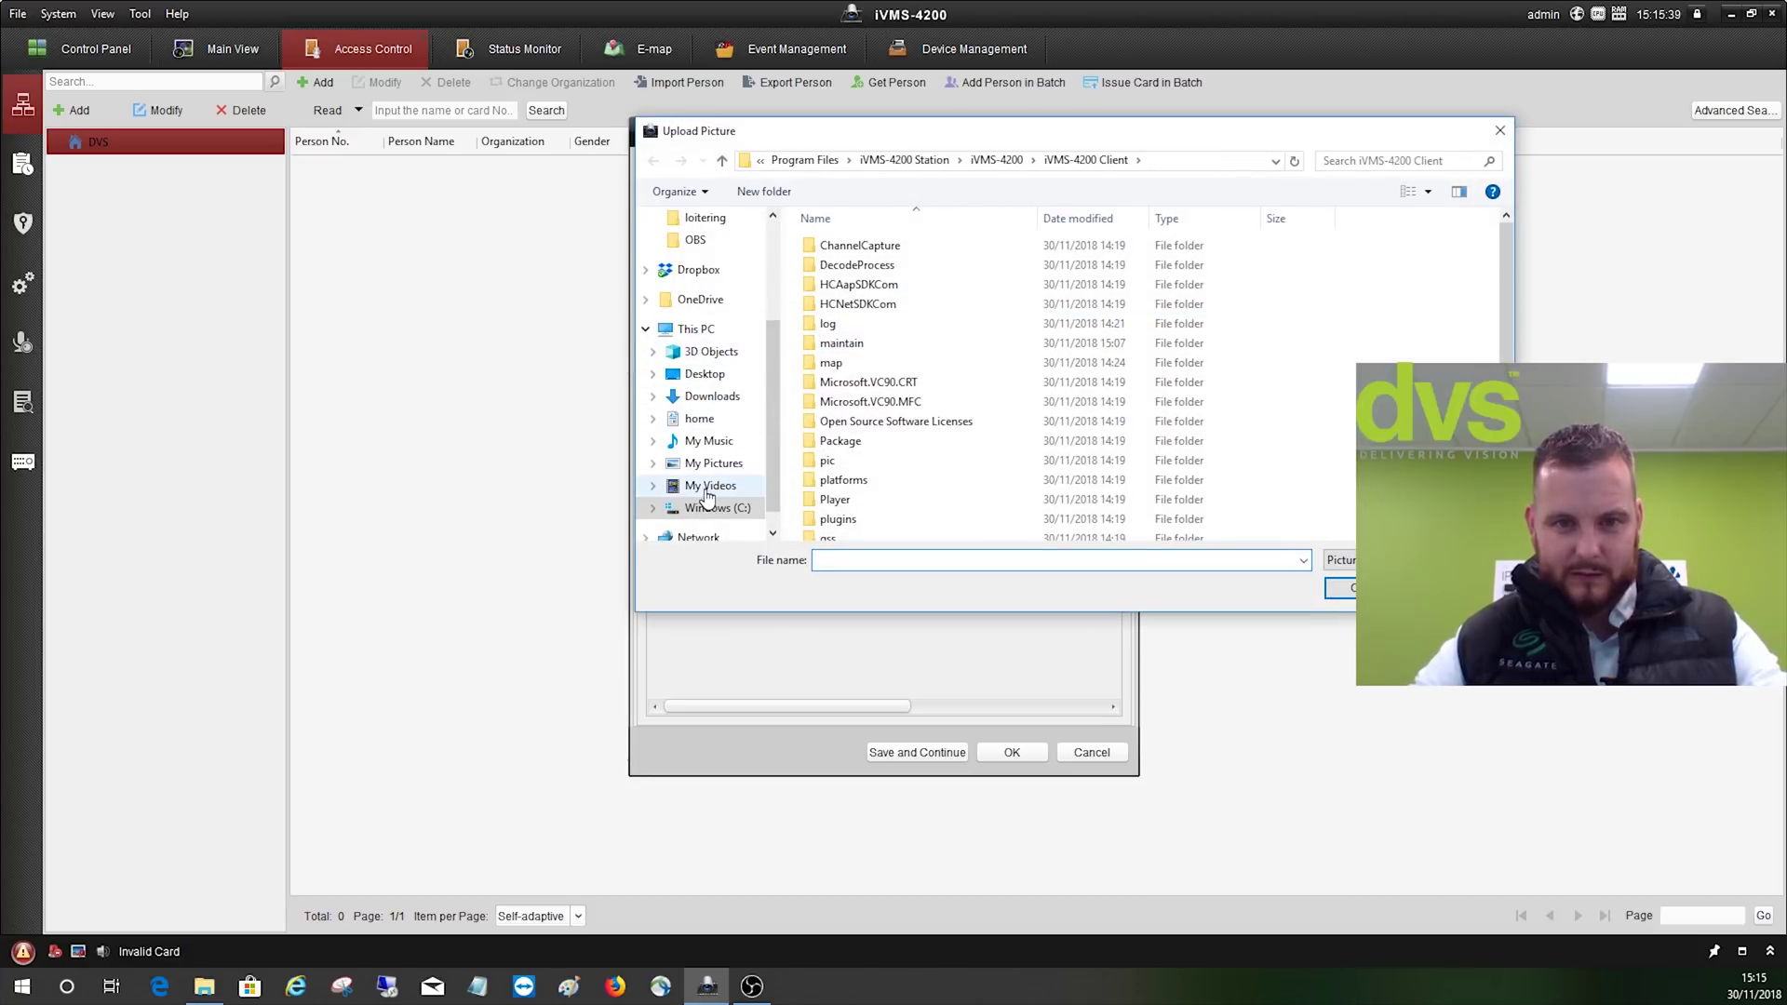
click(712, 462)
scroll(1053, 372, down, 3)
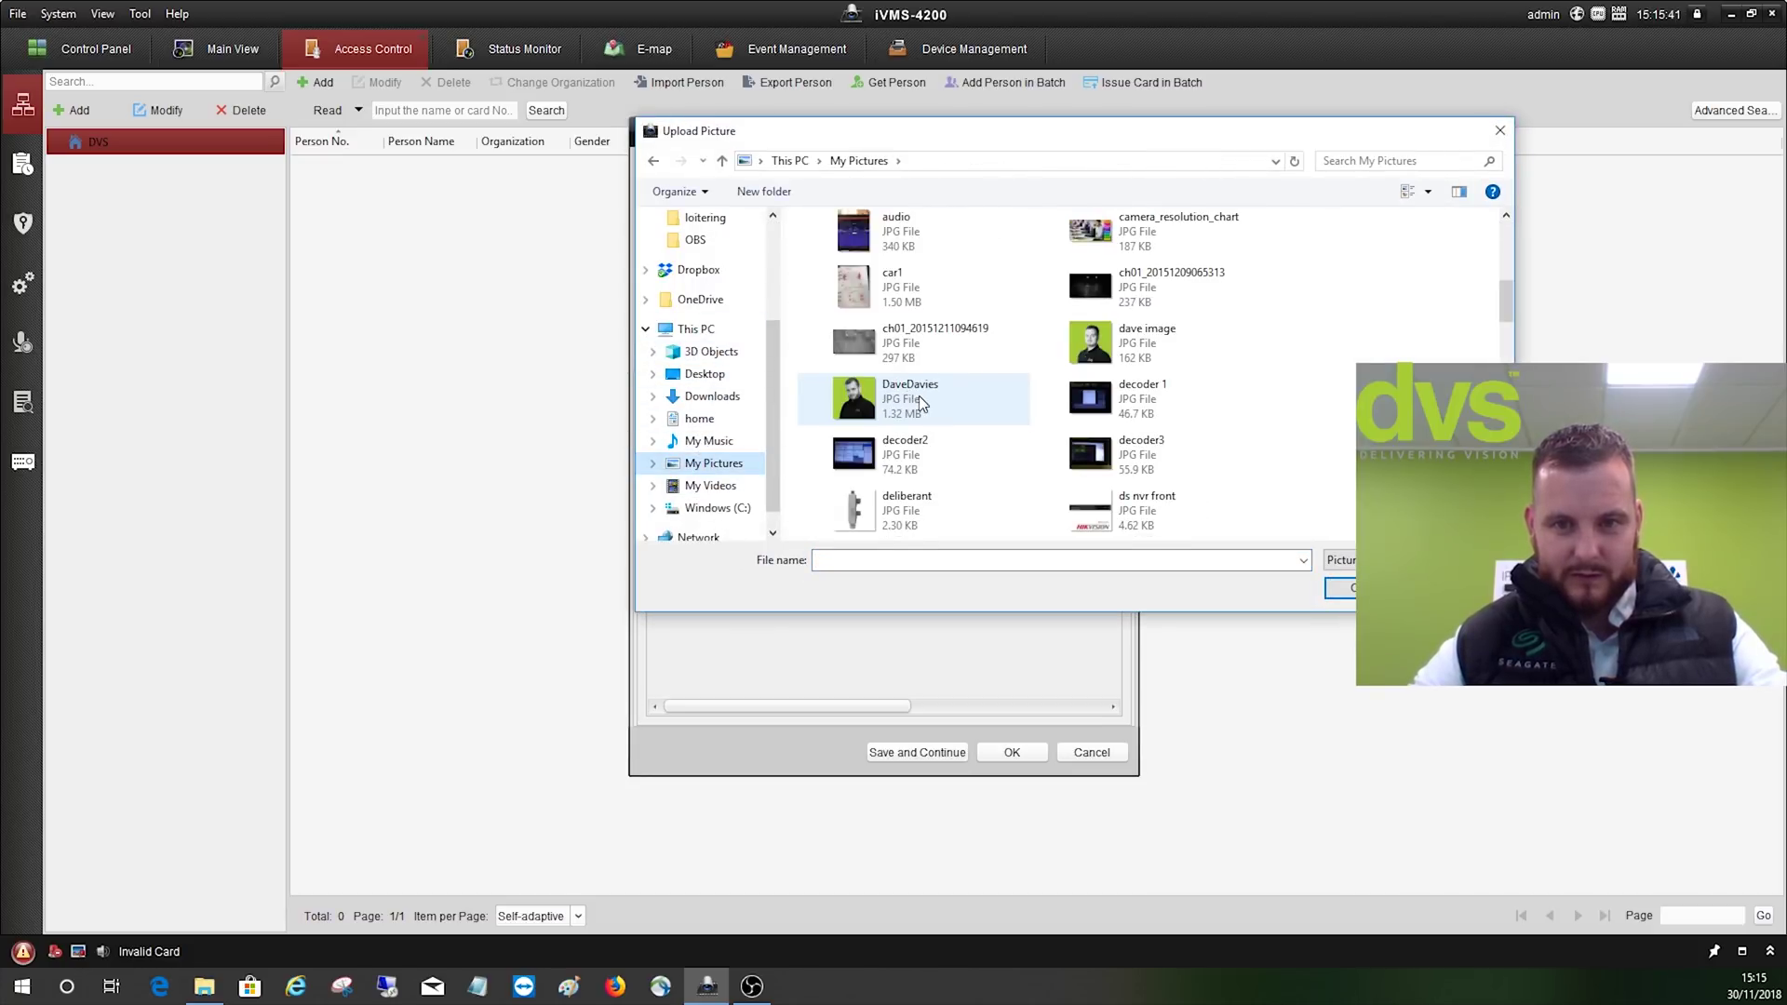
click(940, 387)
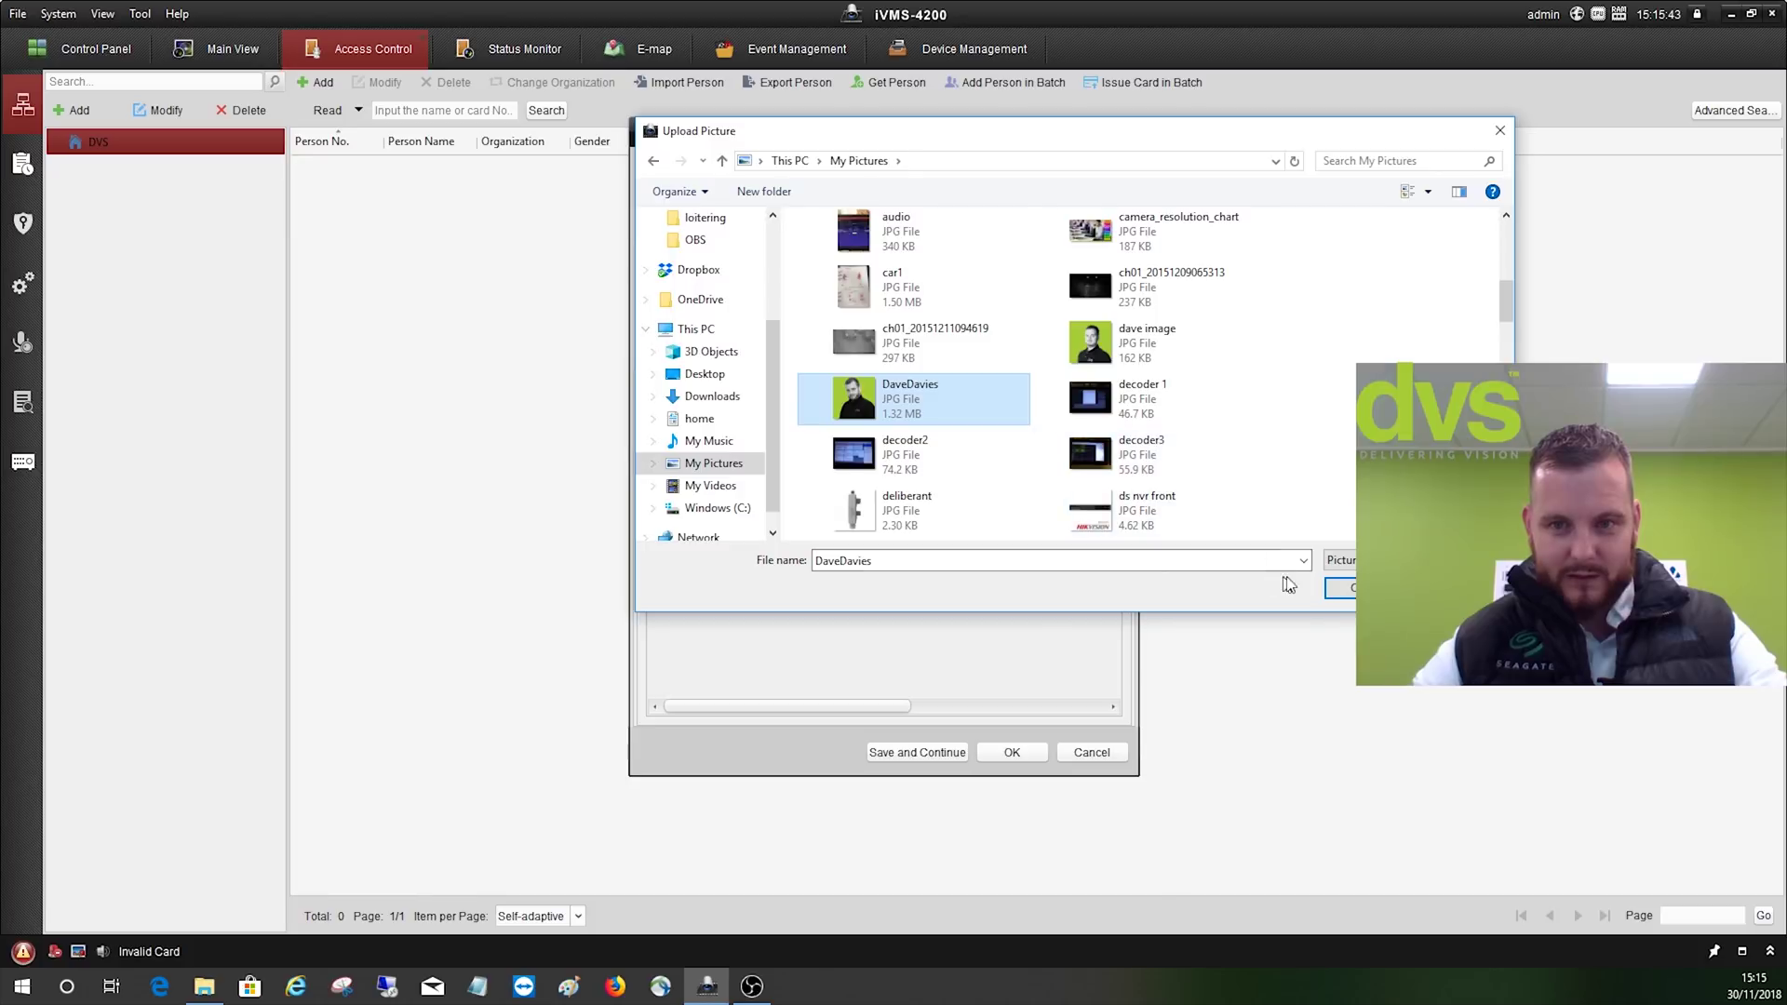
click(1345, 590)
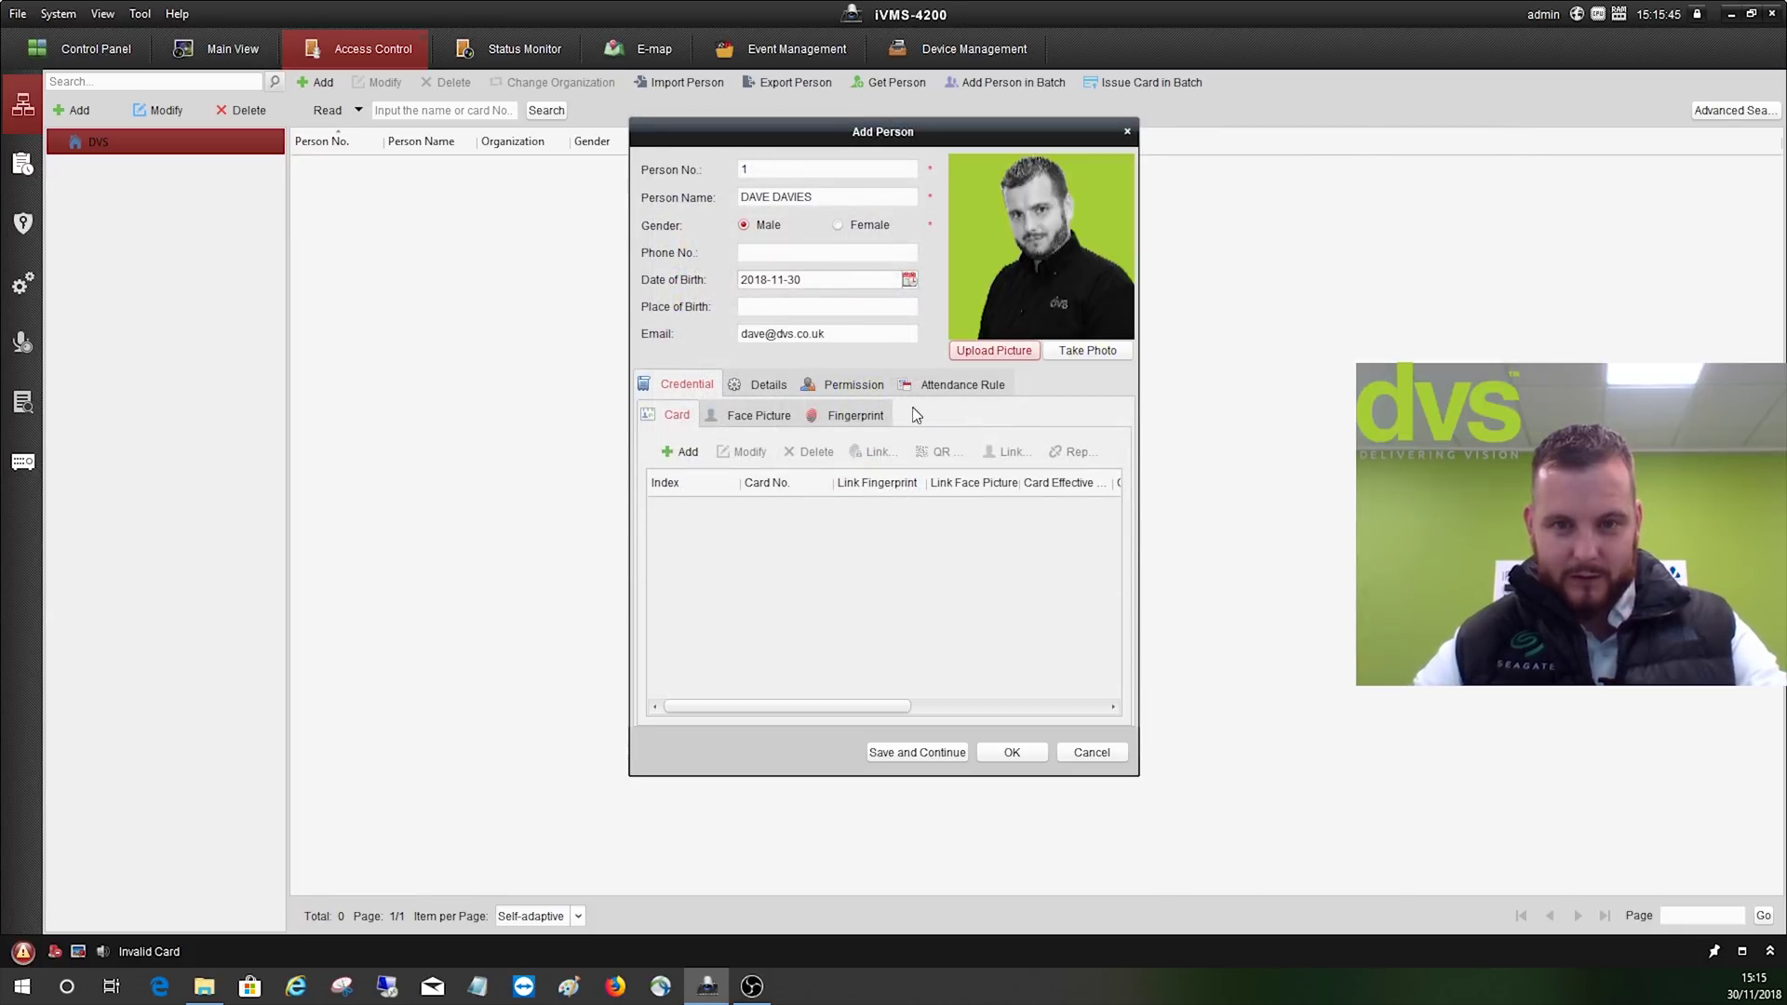
click(682, 451)
- Add a card with a remark and password, read via Entrance Card Reader1
click(815, 231)
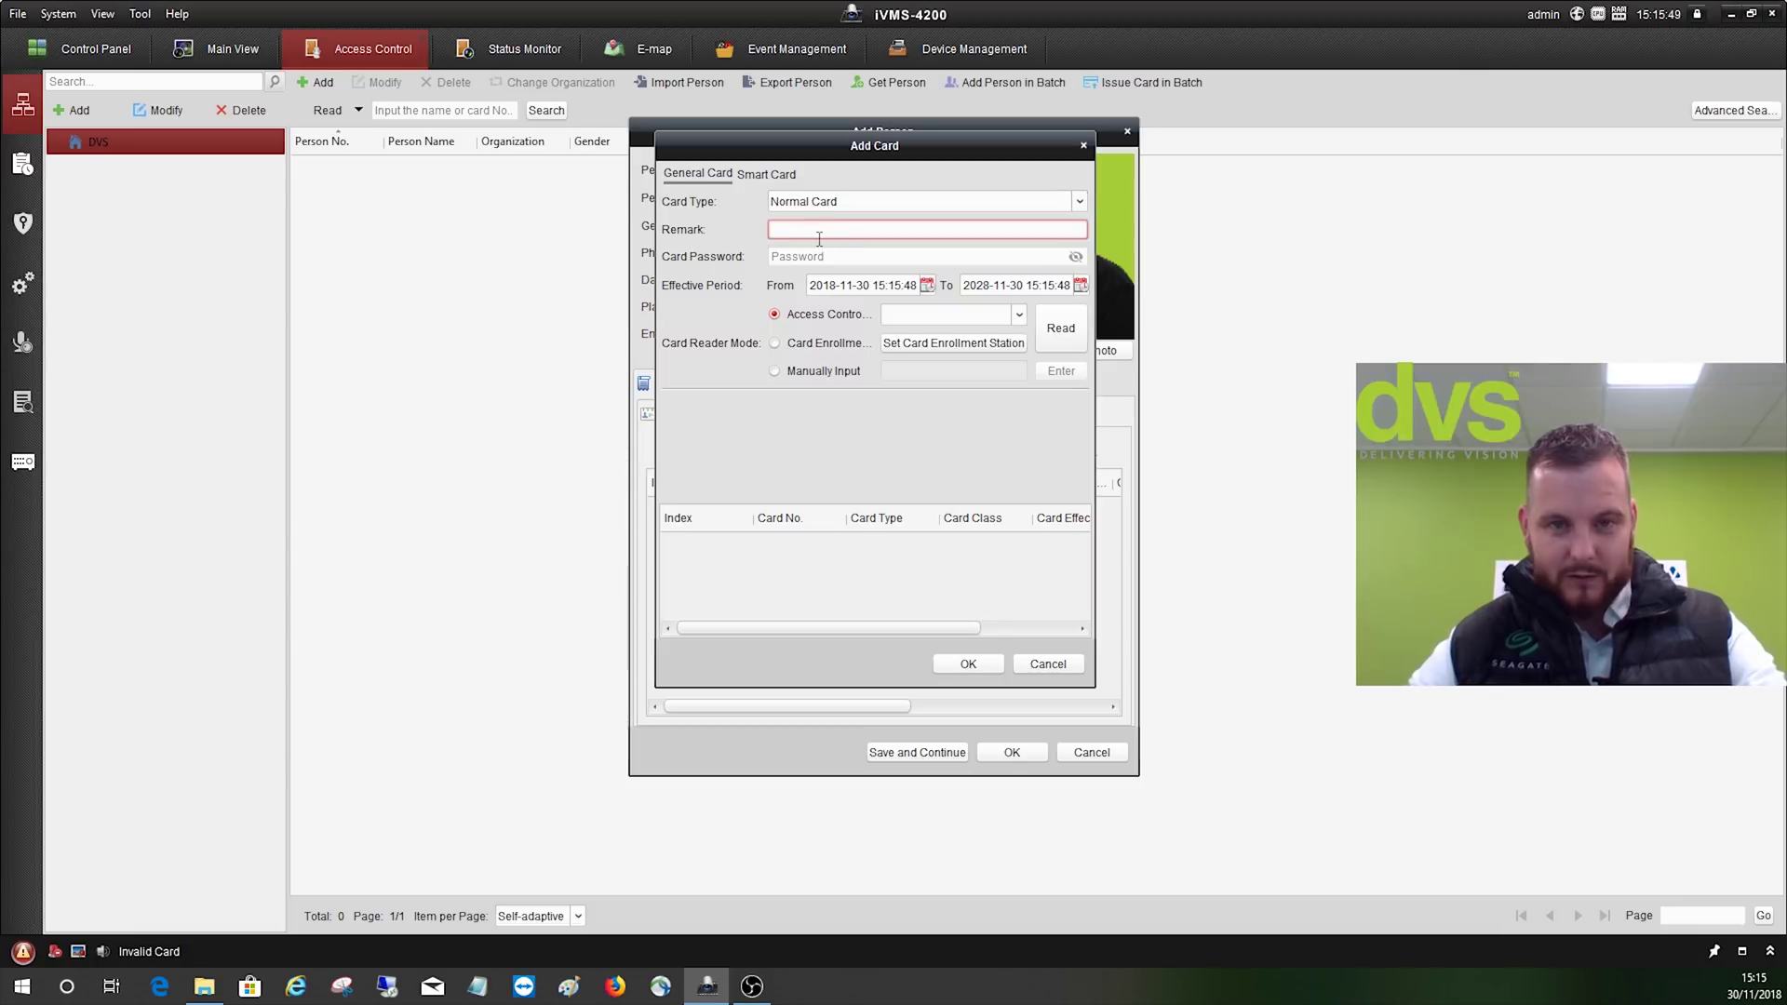
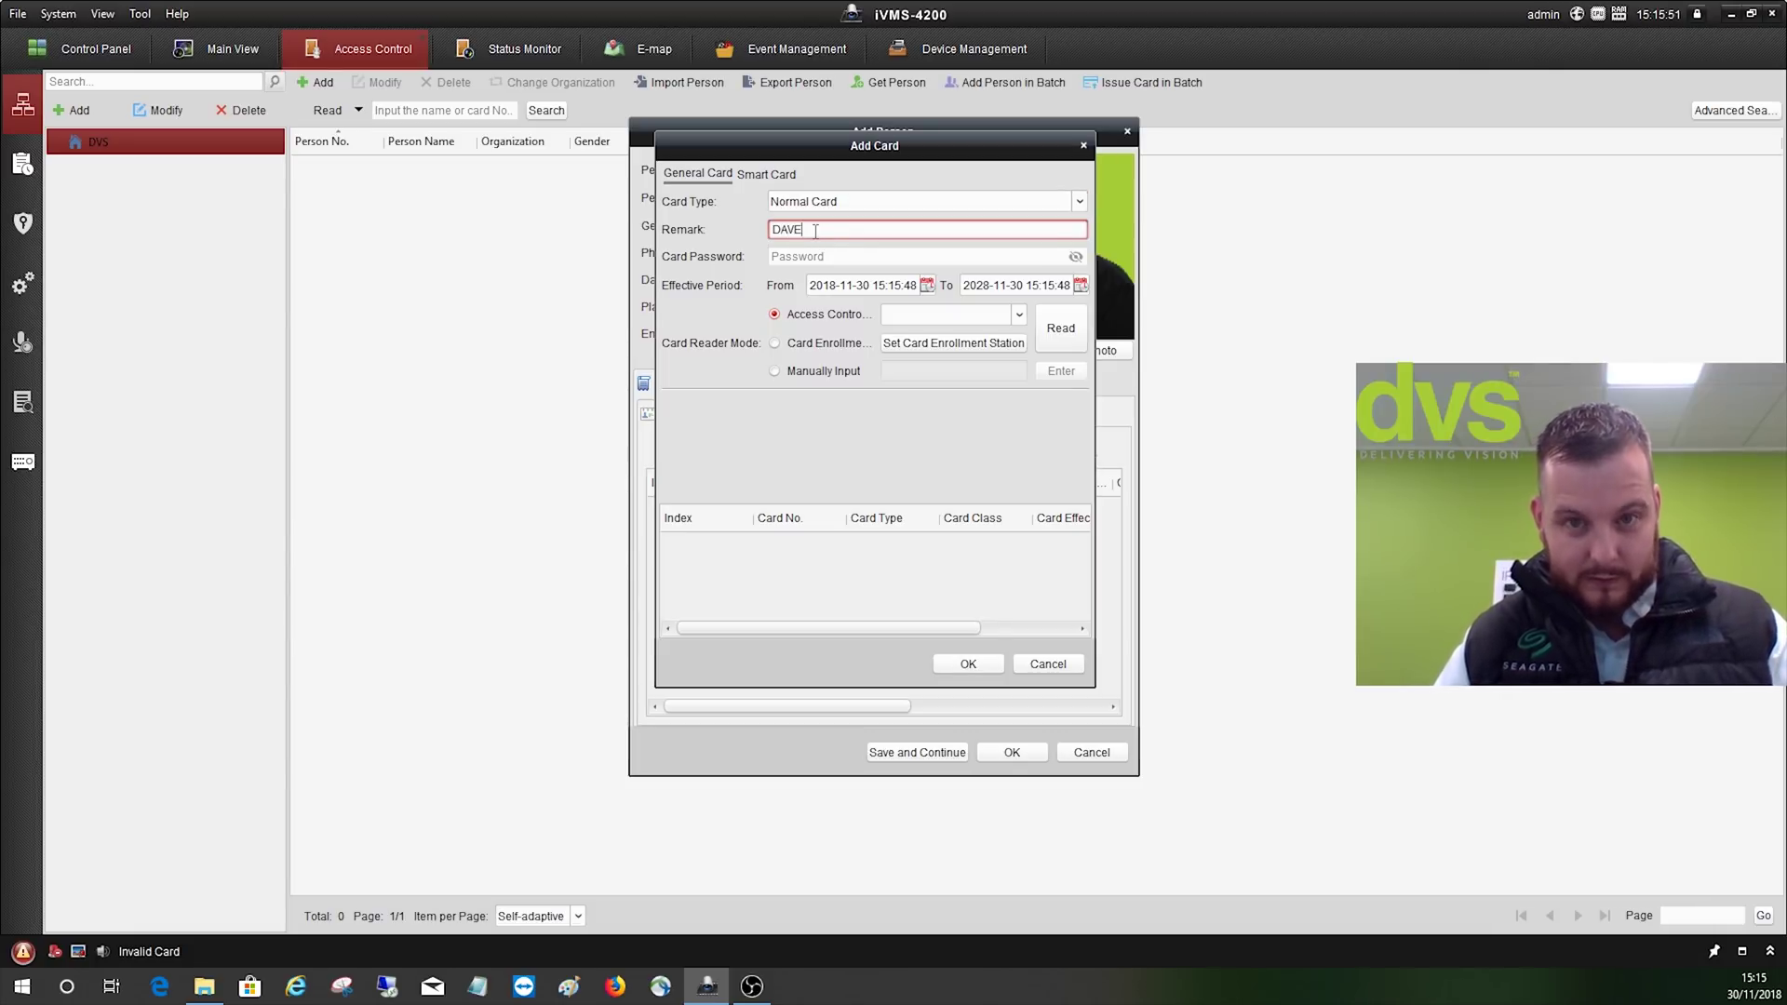
click(848, 258)
click(847, 258)
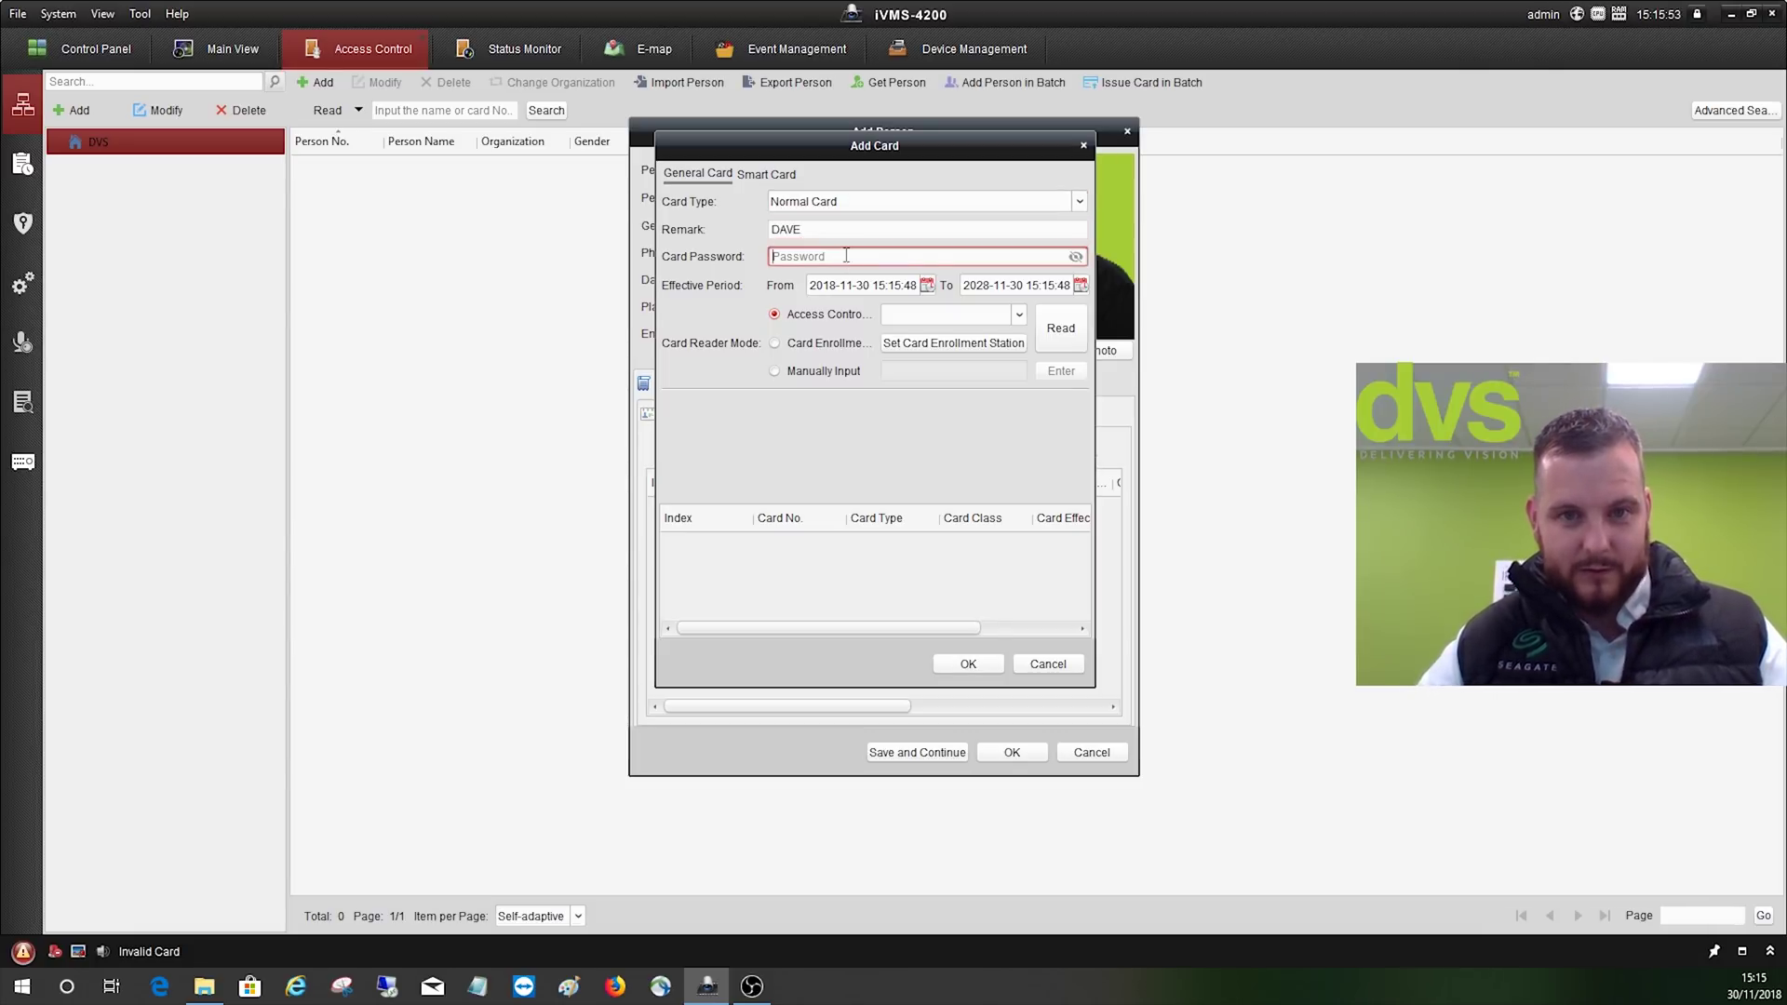
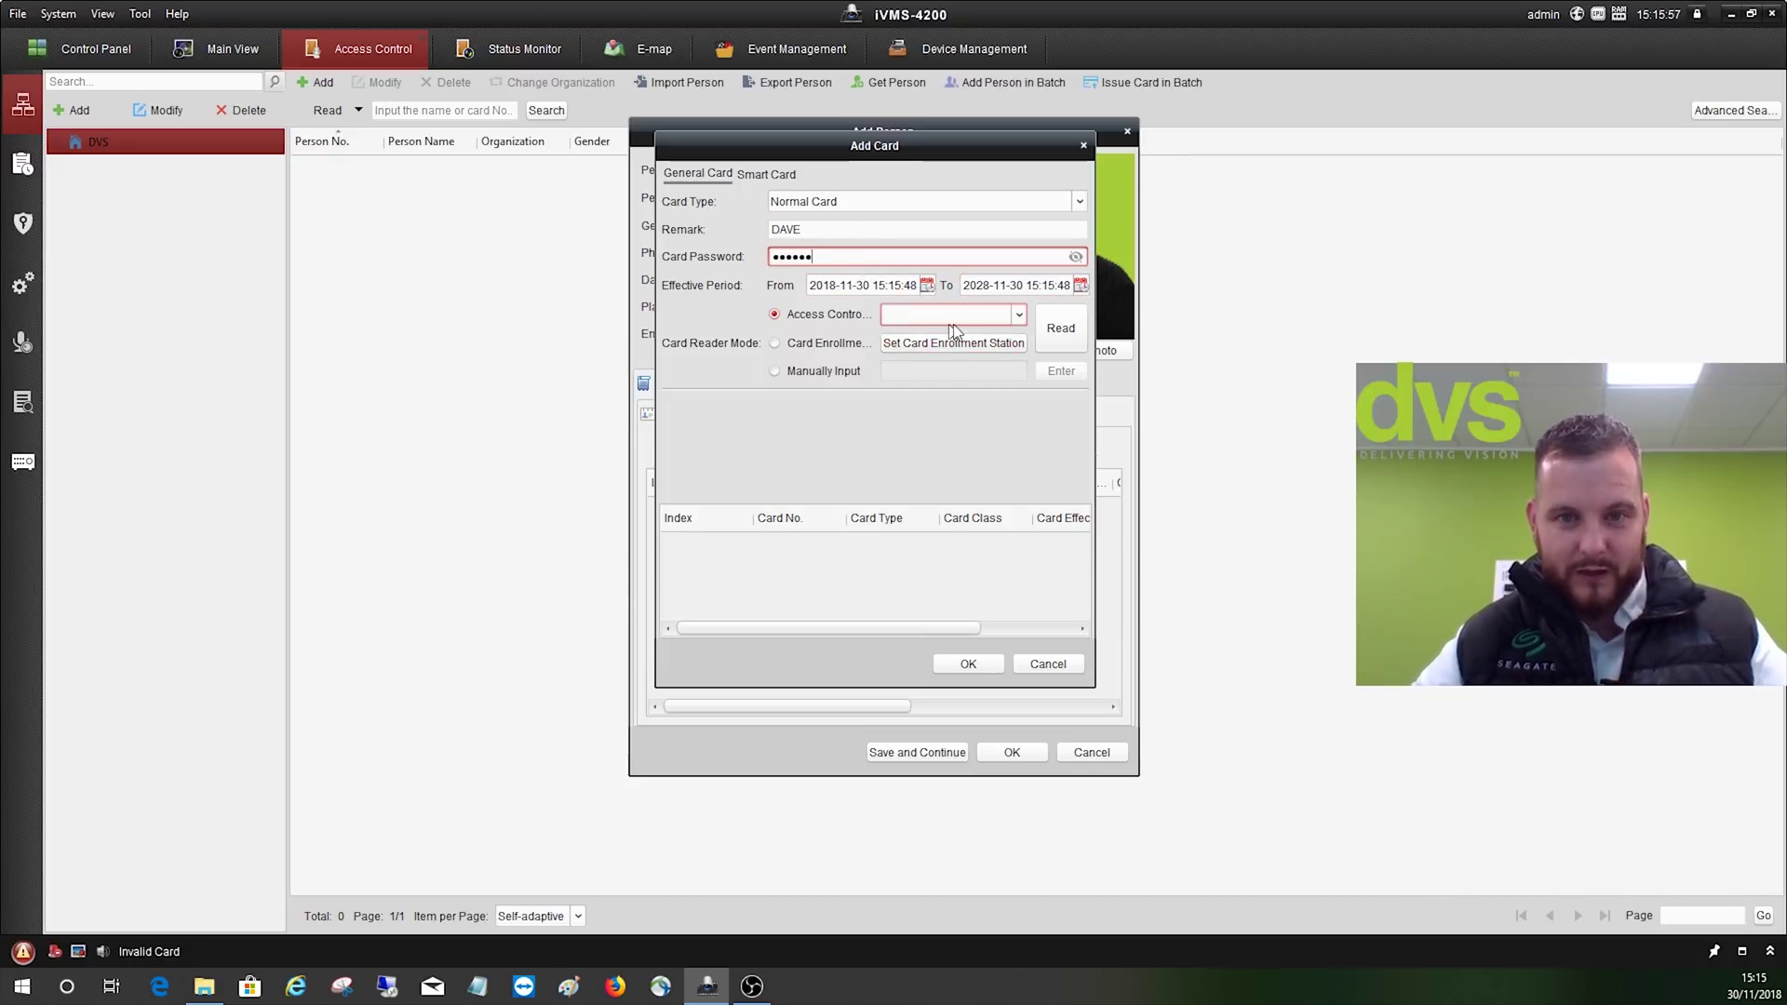
click(1015, 318)
click(935, 389)
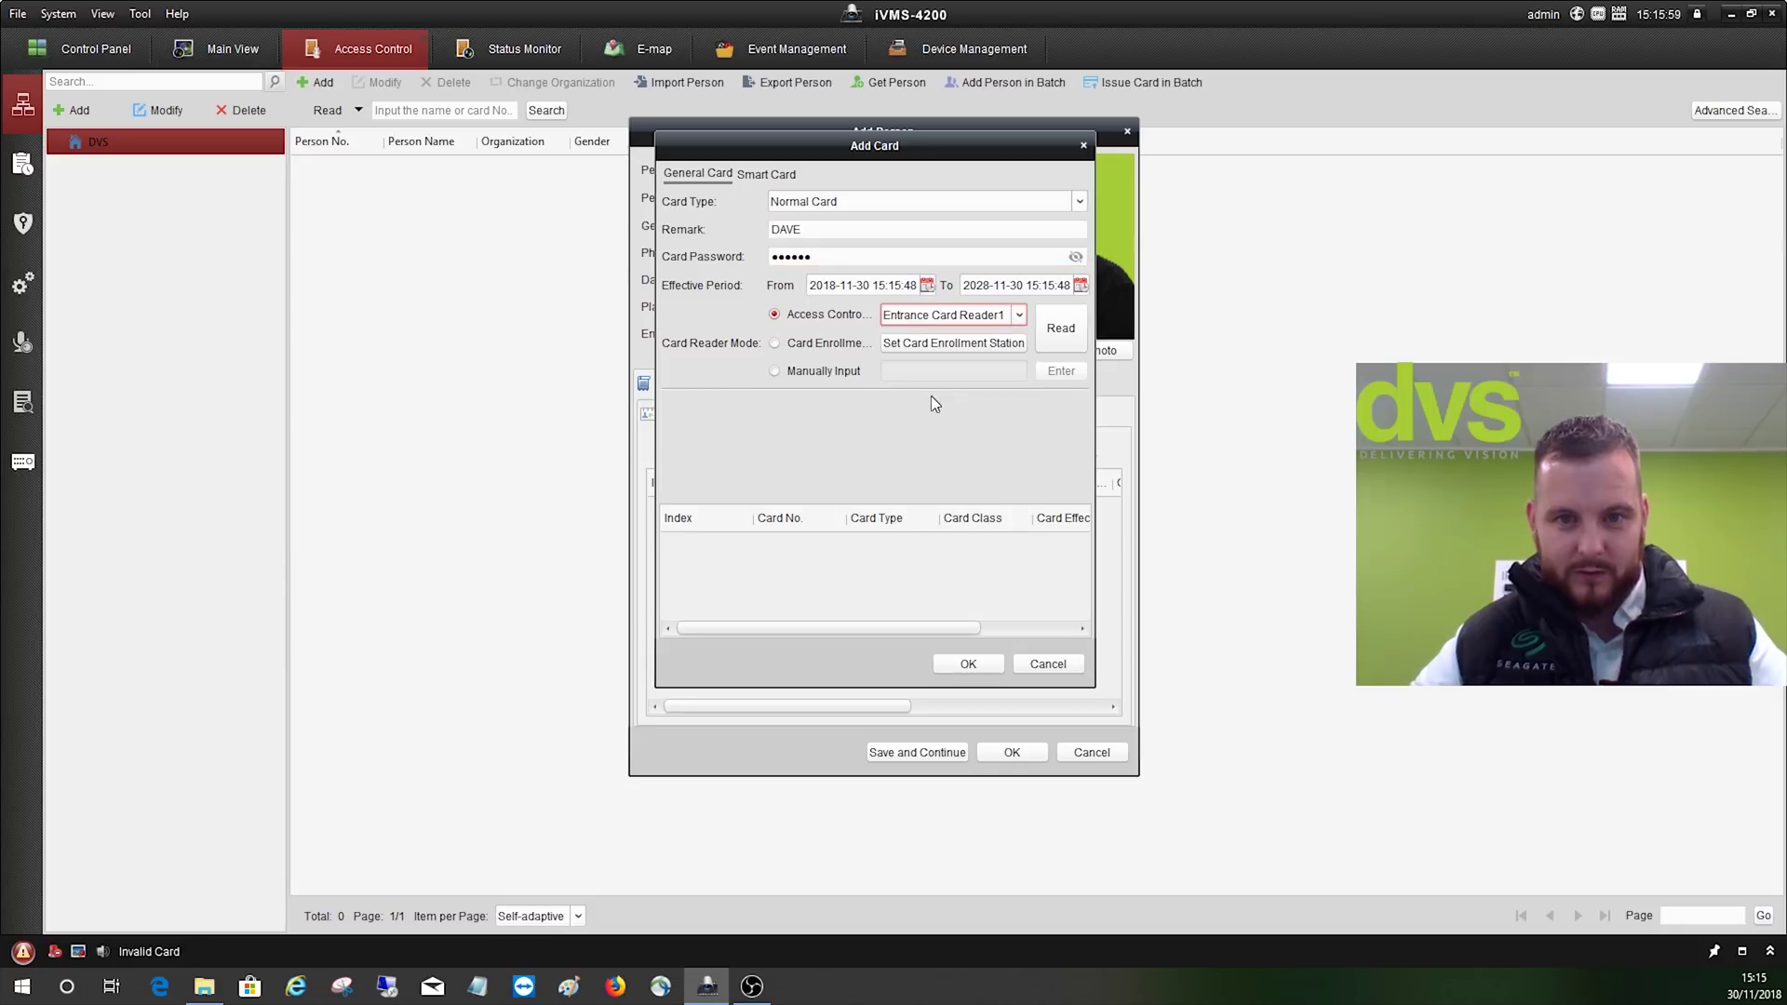
click(1059, 328)
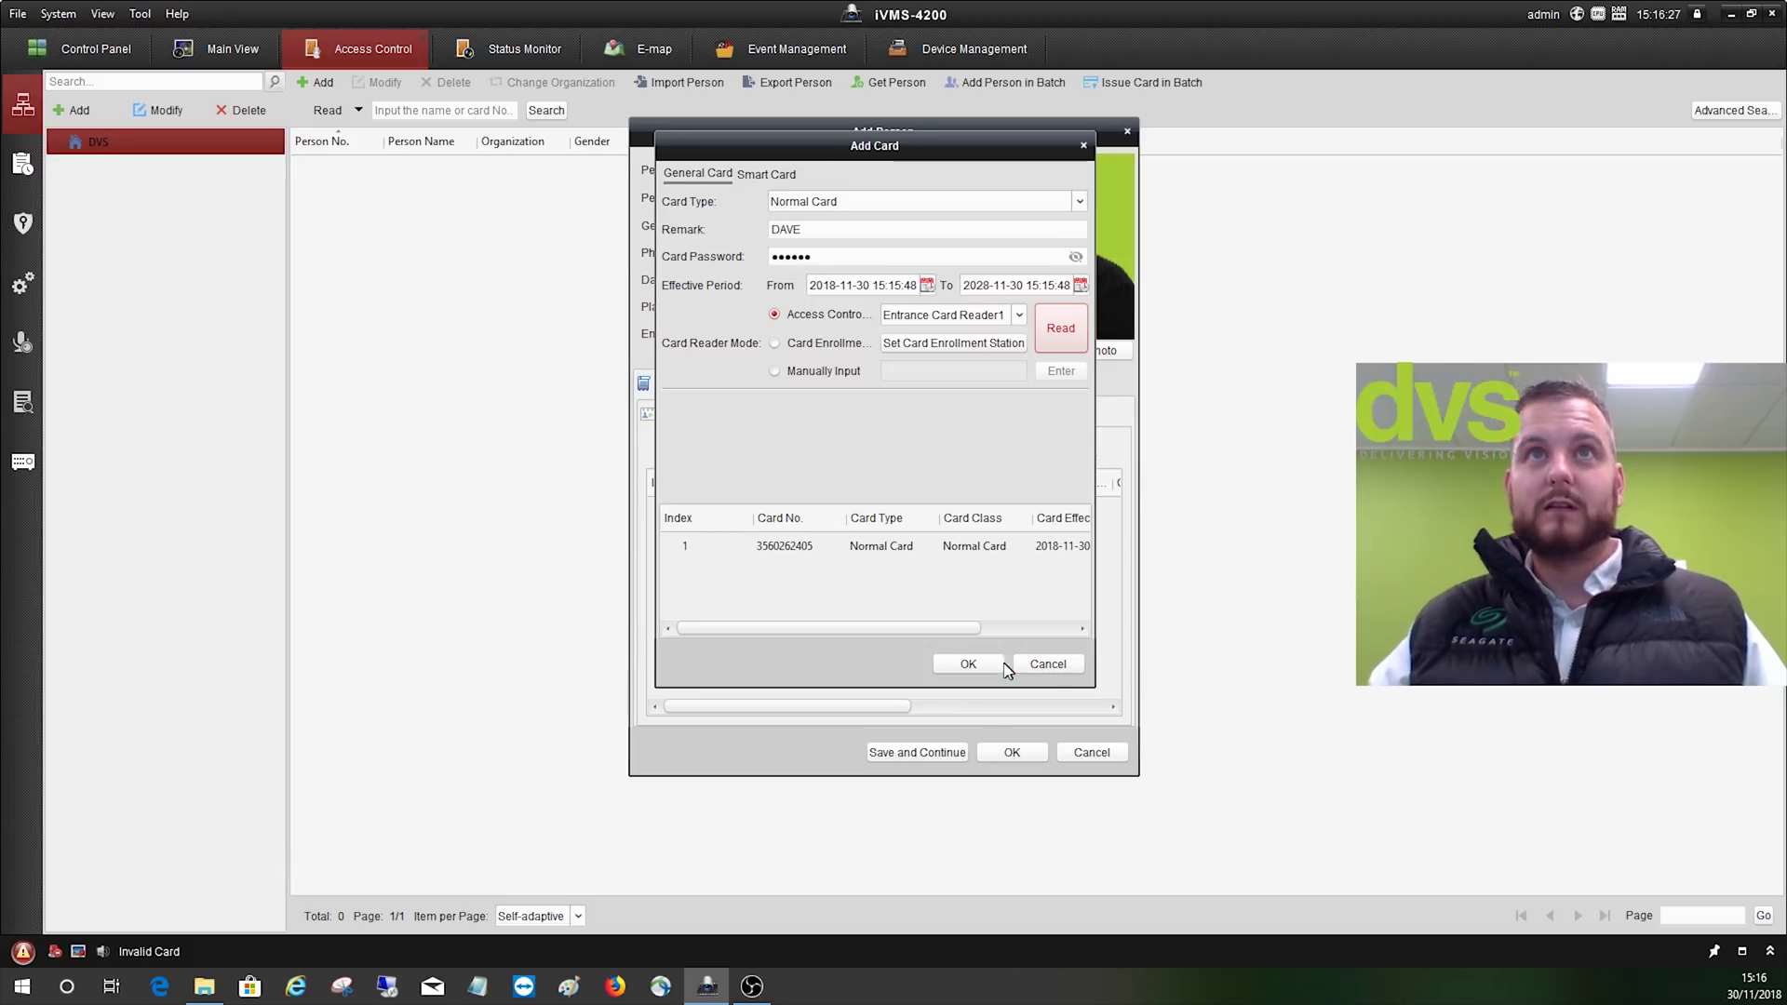
click(969, 664)
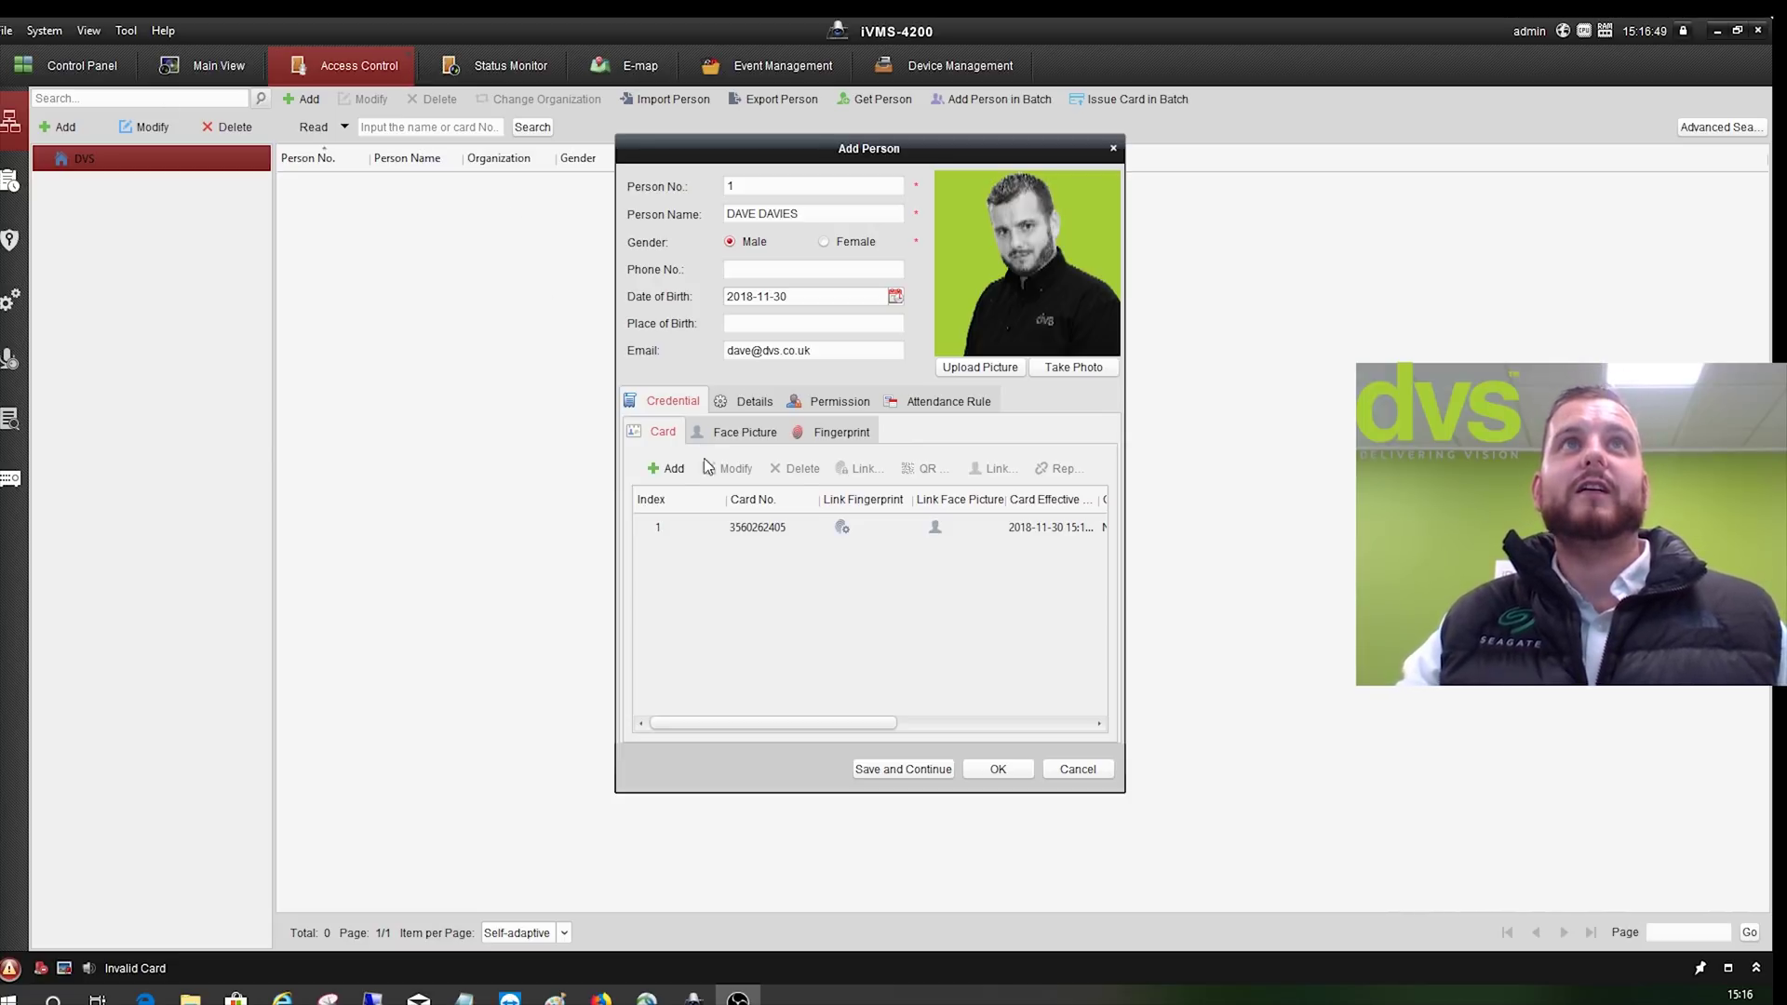
- Check the fingerprint options and save the person into the DVS list
click(802, 433)
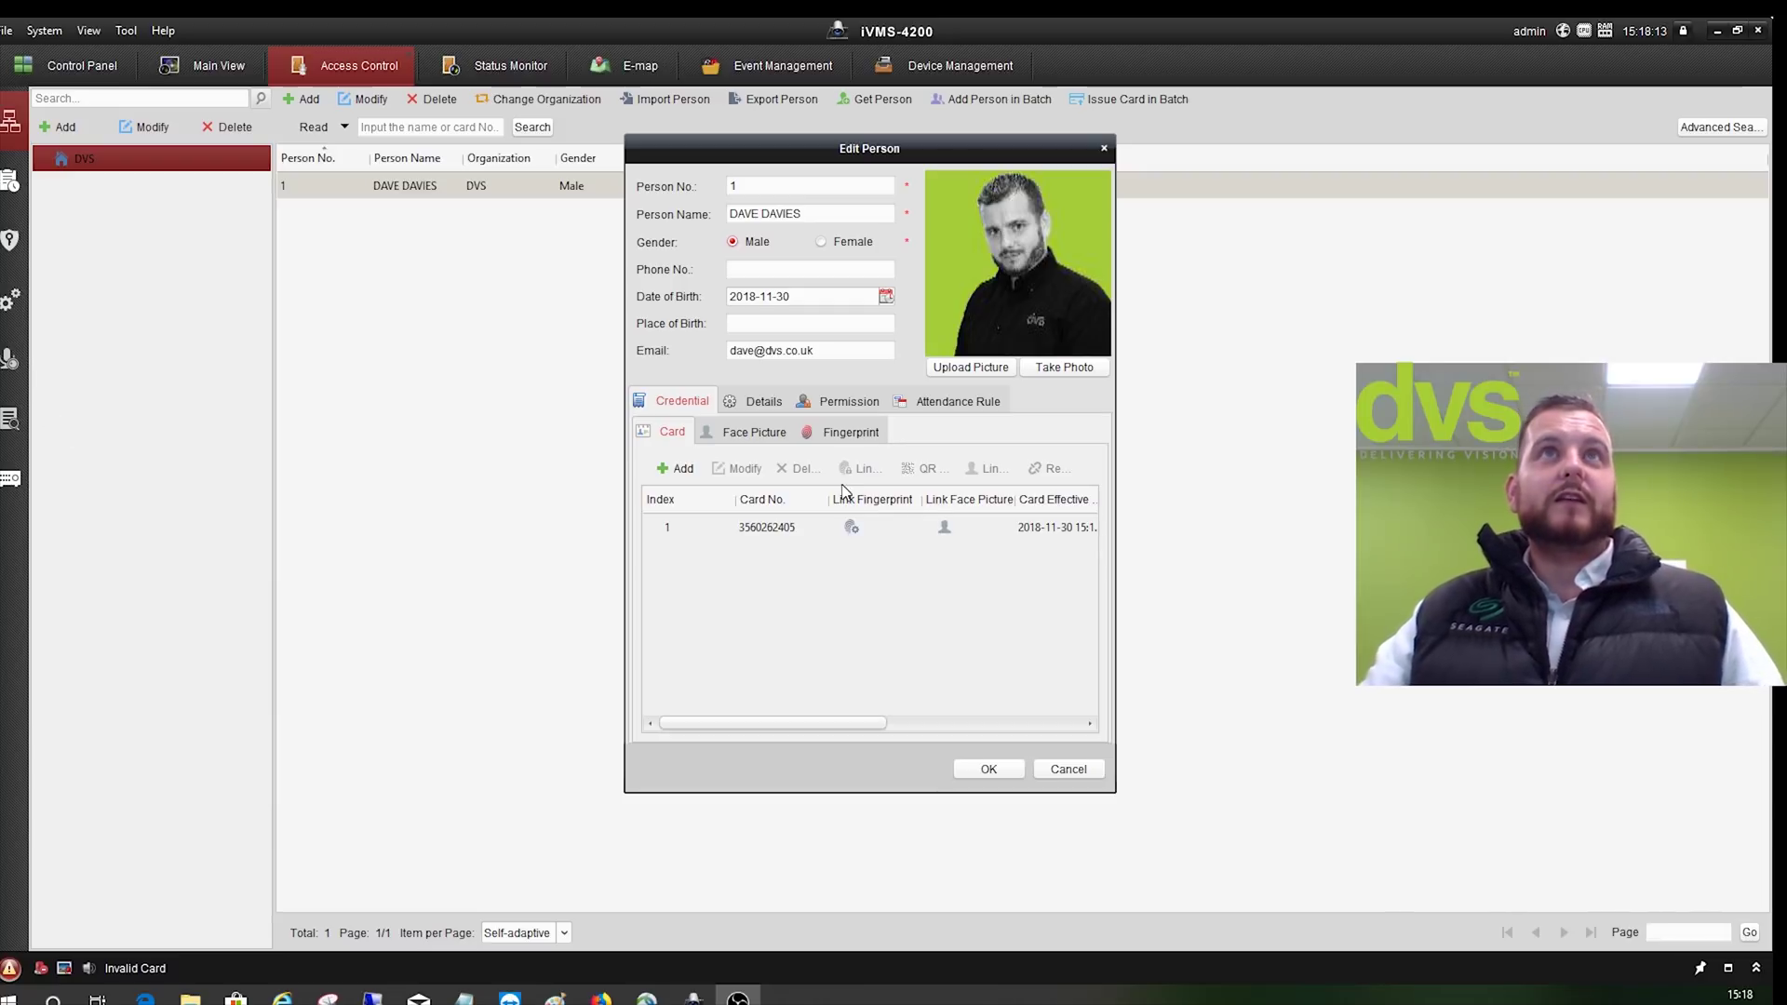
click(989, 768)
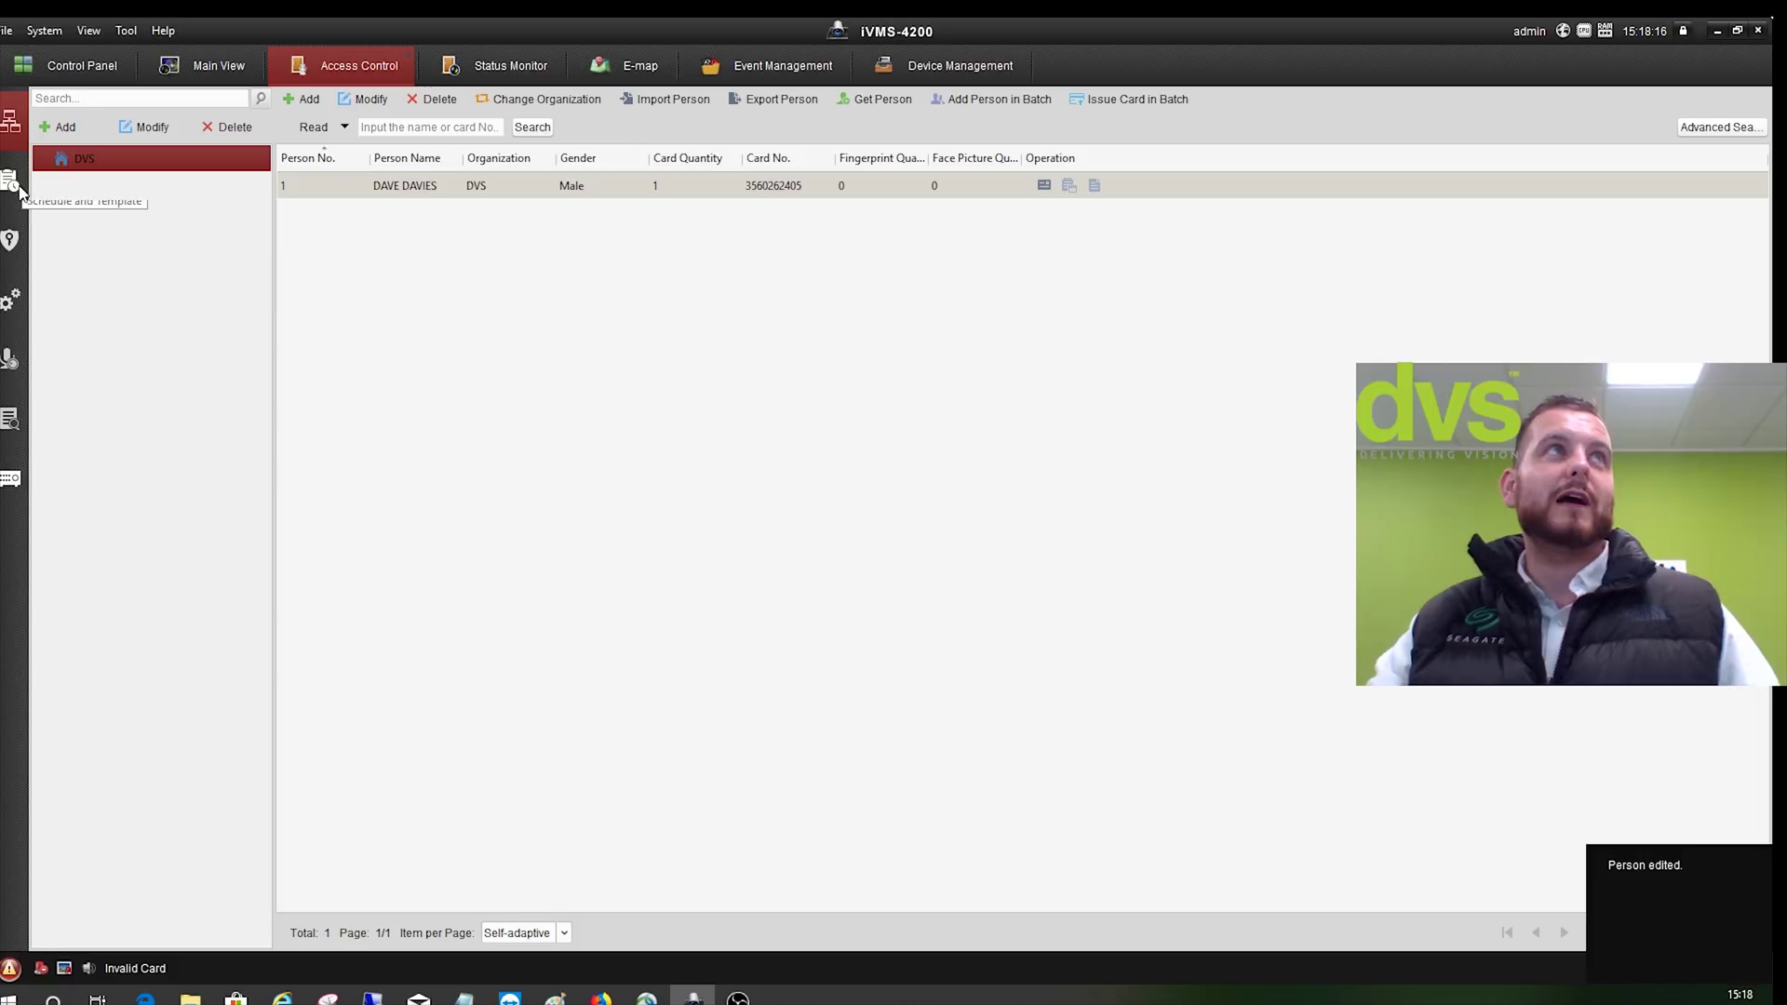
click(10, 180)
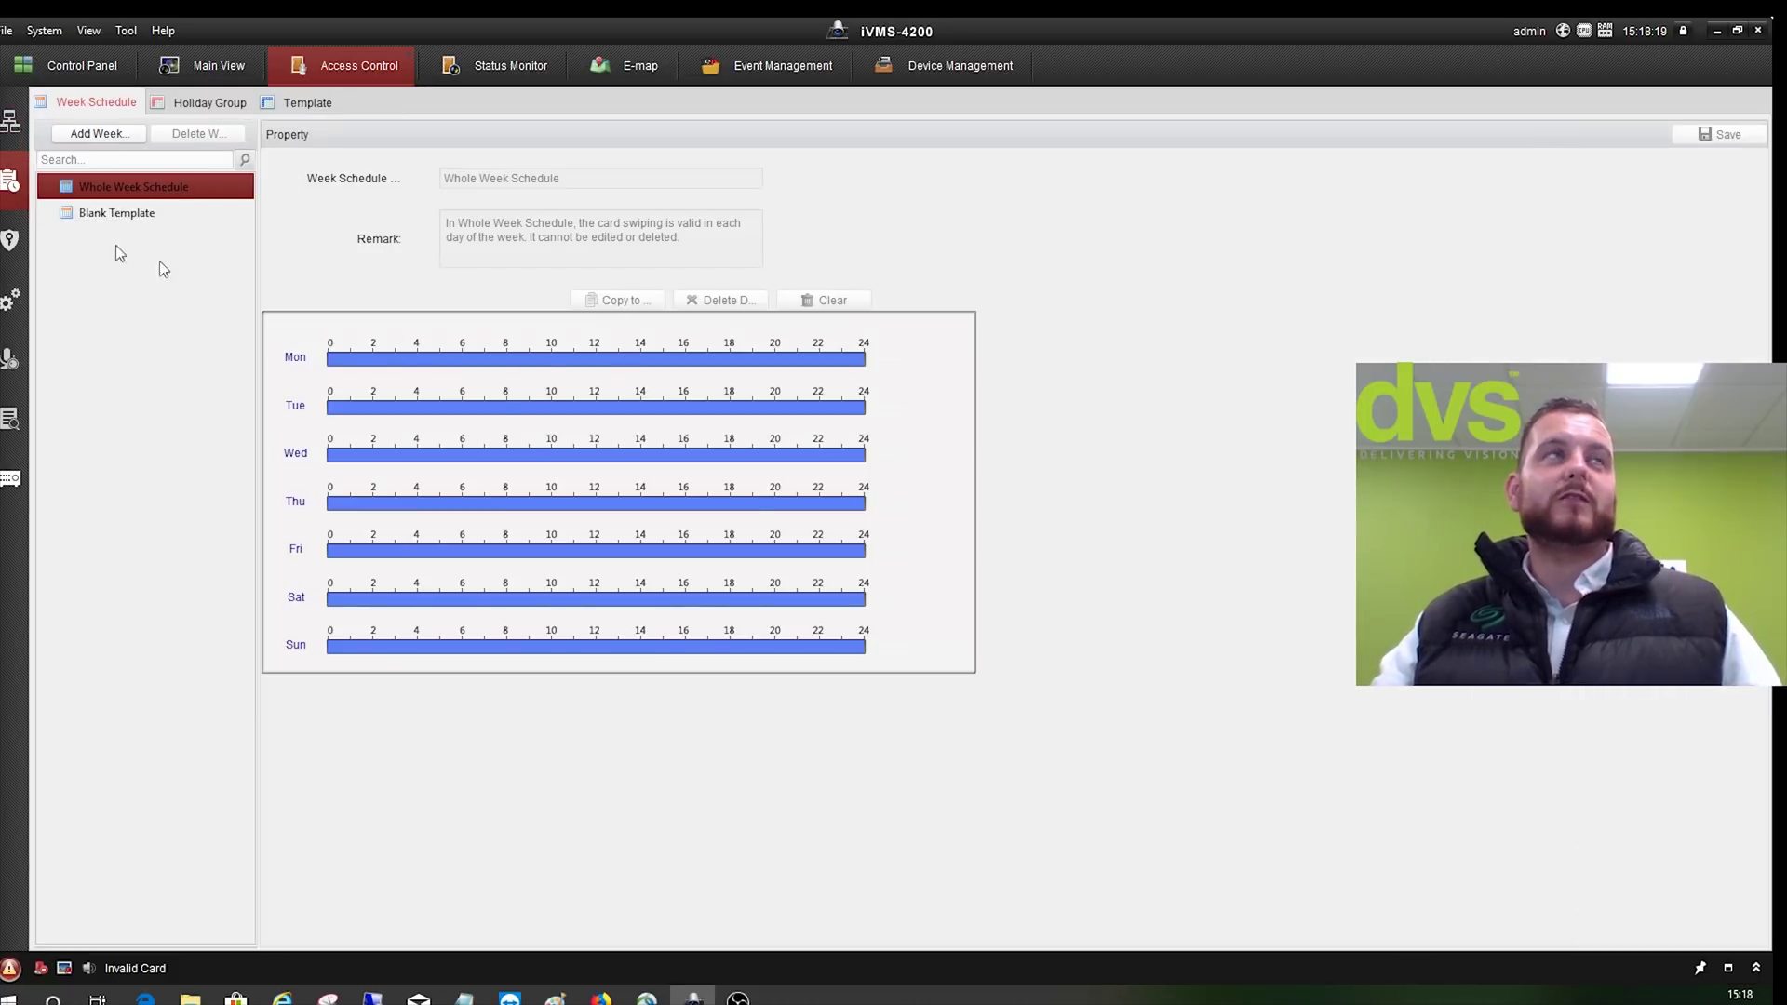
- Start a new access permission with the DVS person and Door1_Intercom selected
click(10, 240)
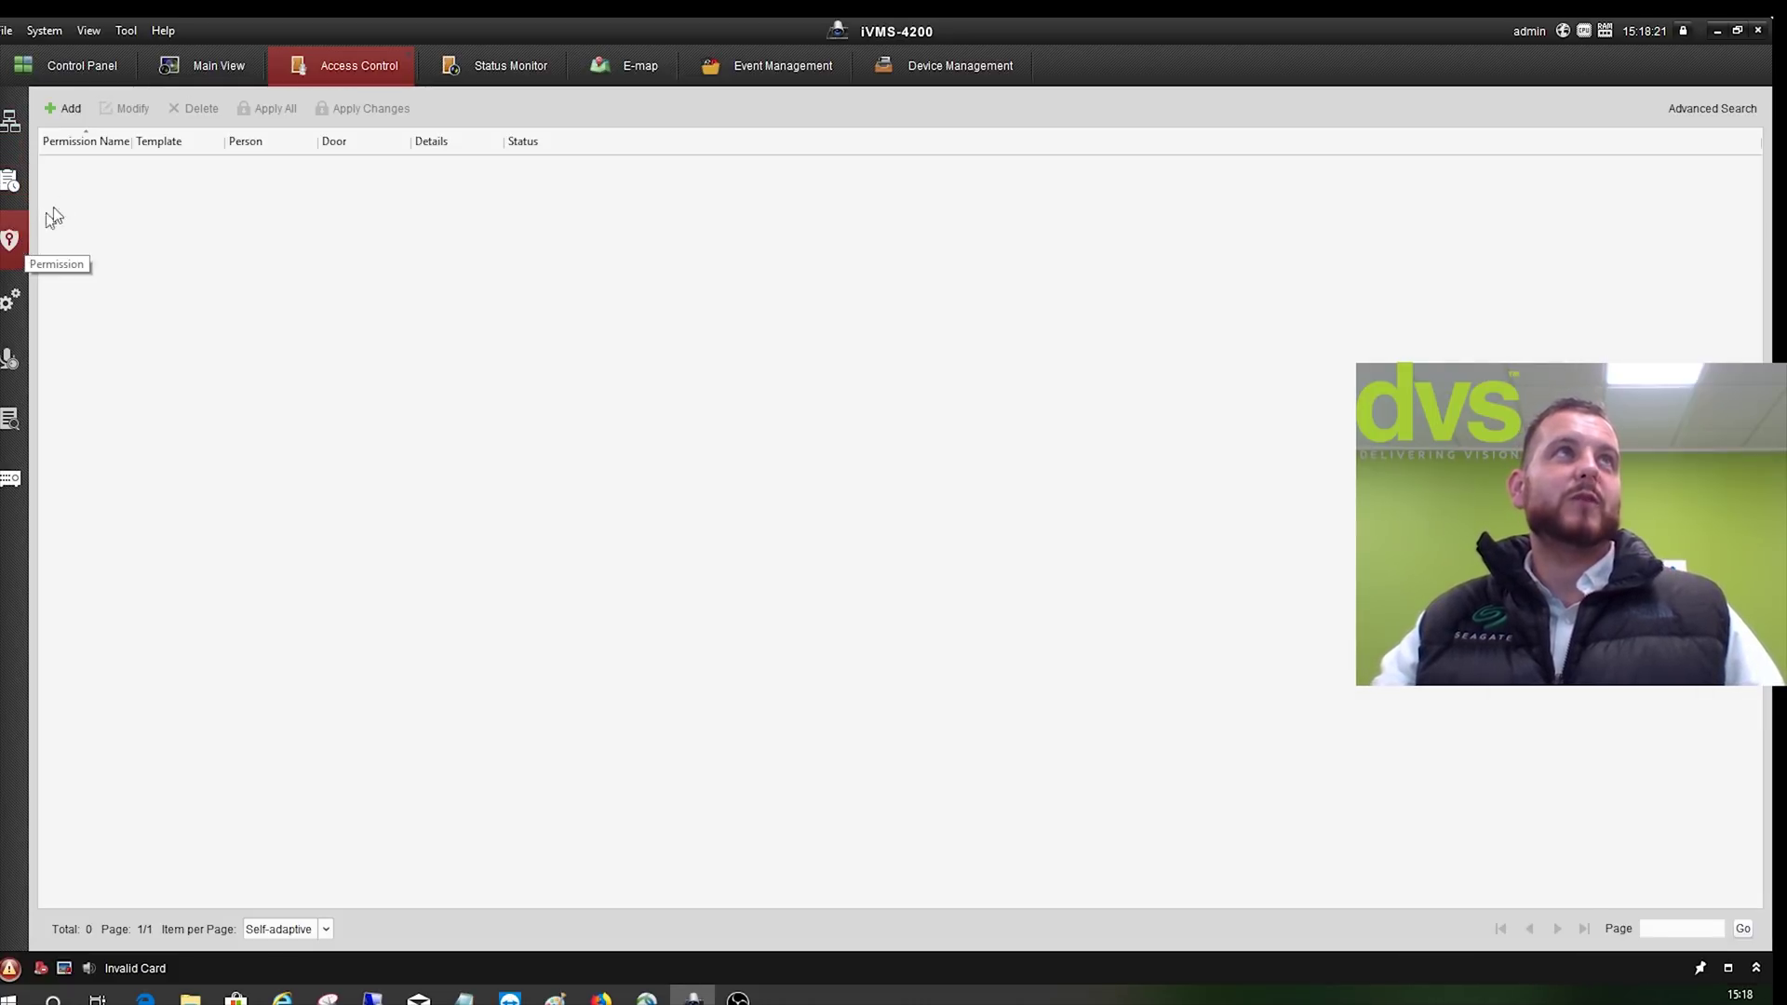
key(Return)
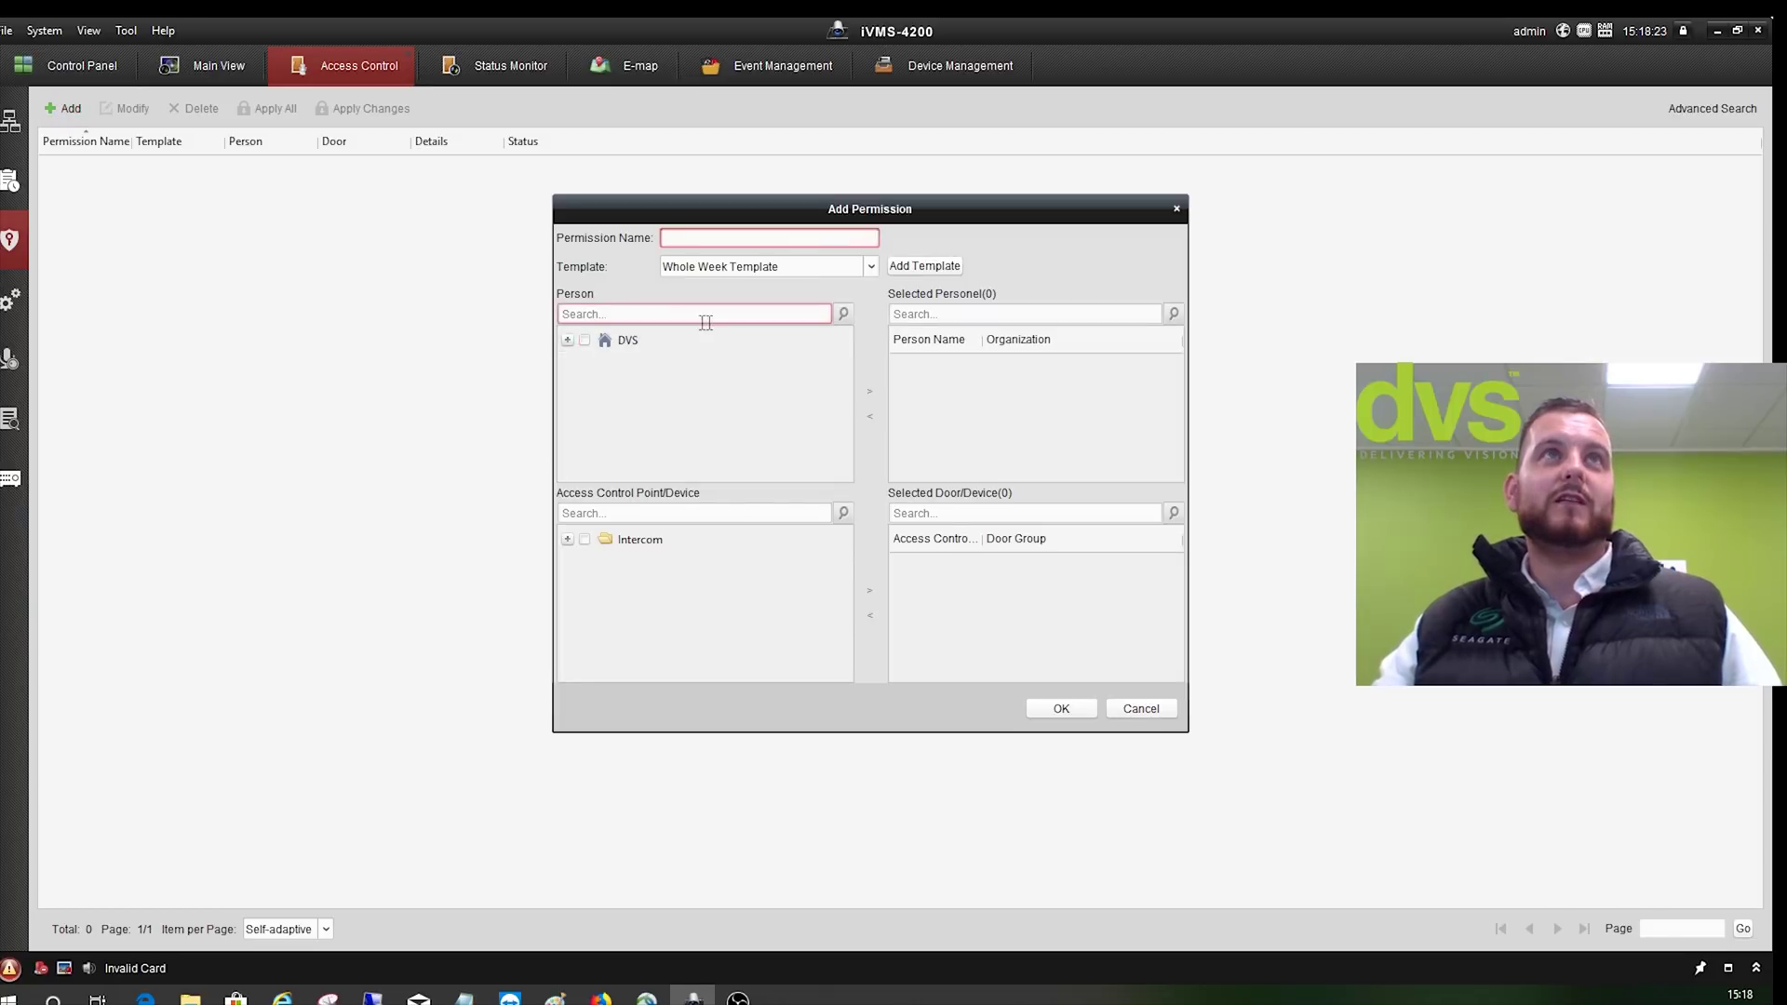
click(567, 340)
click(603, 366)
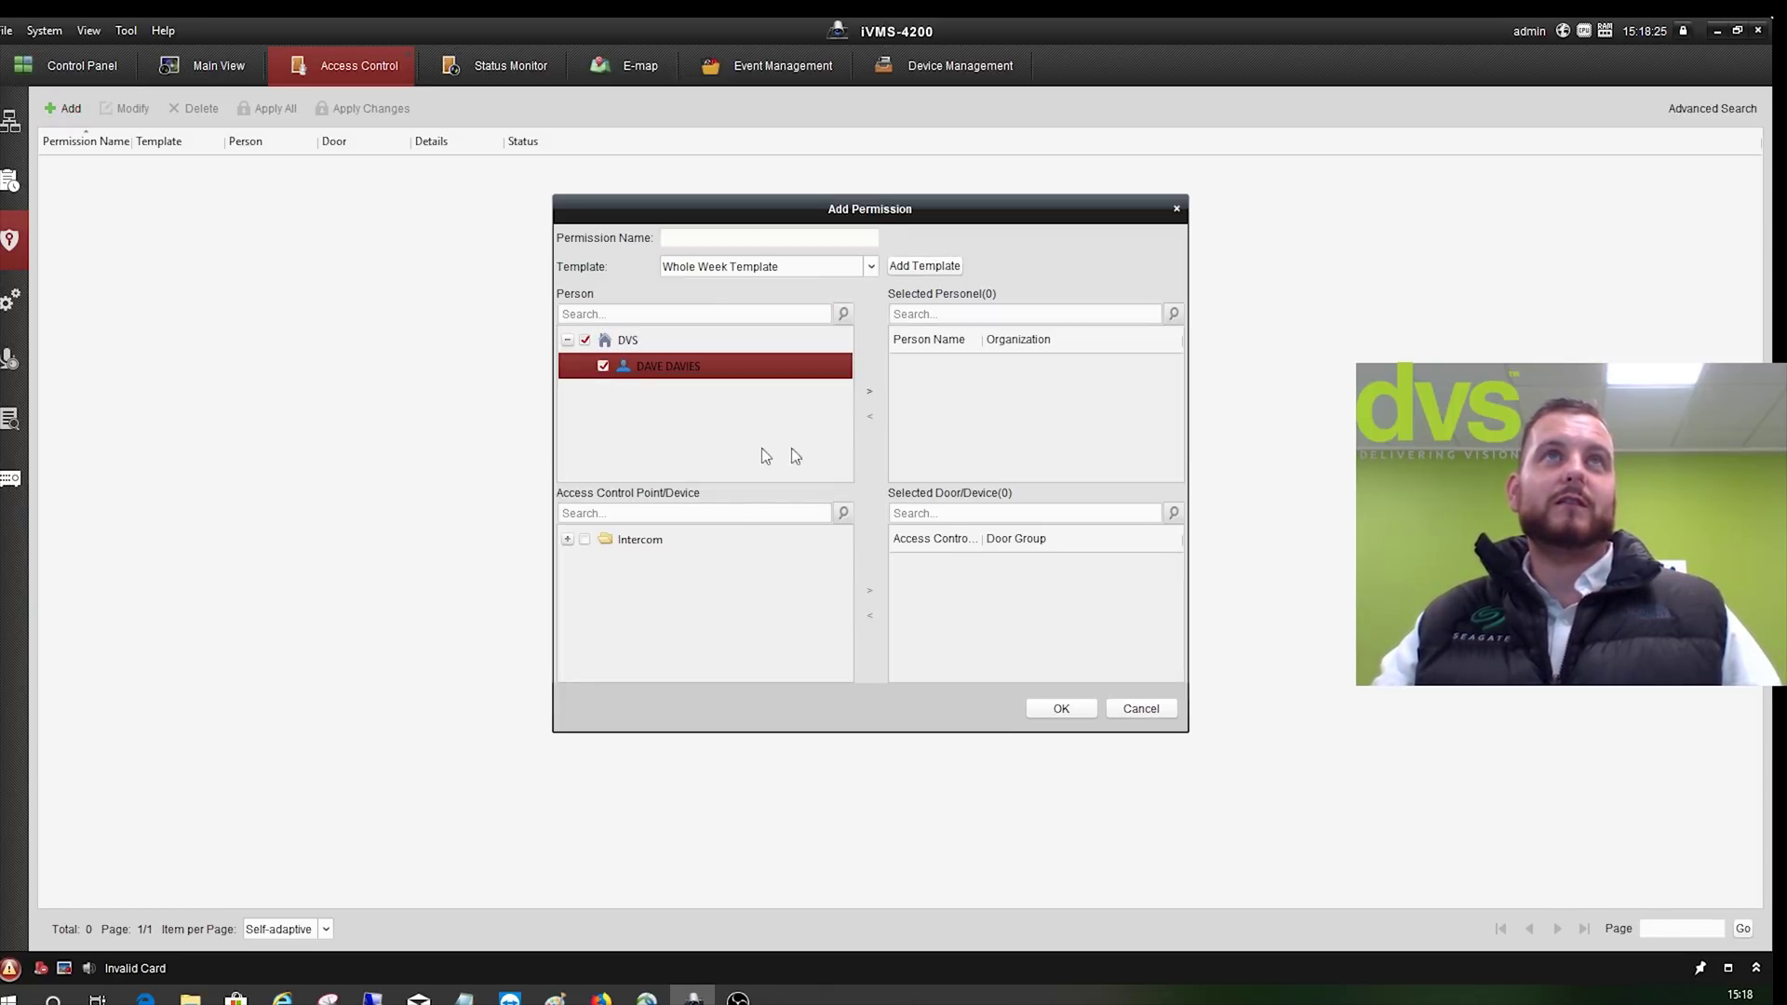
click(869, 390)
click(567, 539)
click(603, 564)
click(869, 590)
- Name the permission DVS, save it, and apply it to the Intercom
click(737, 238)
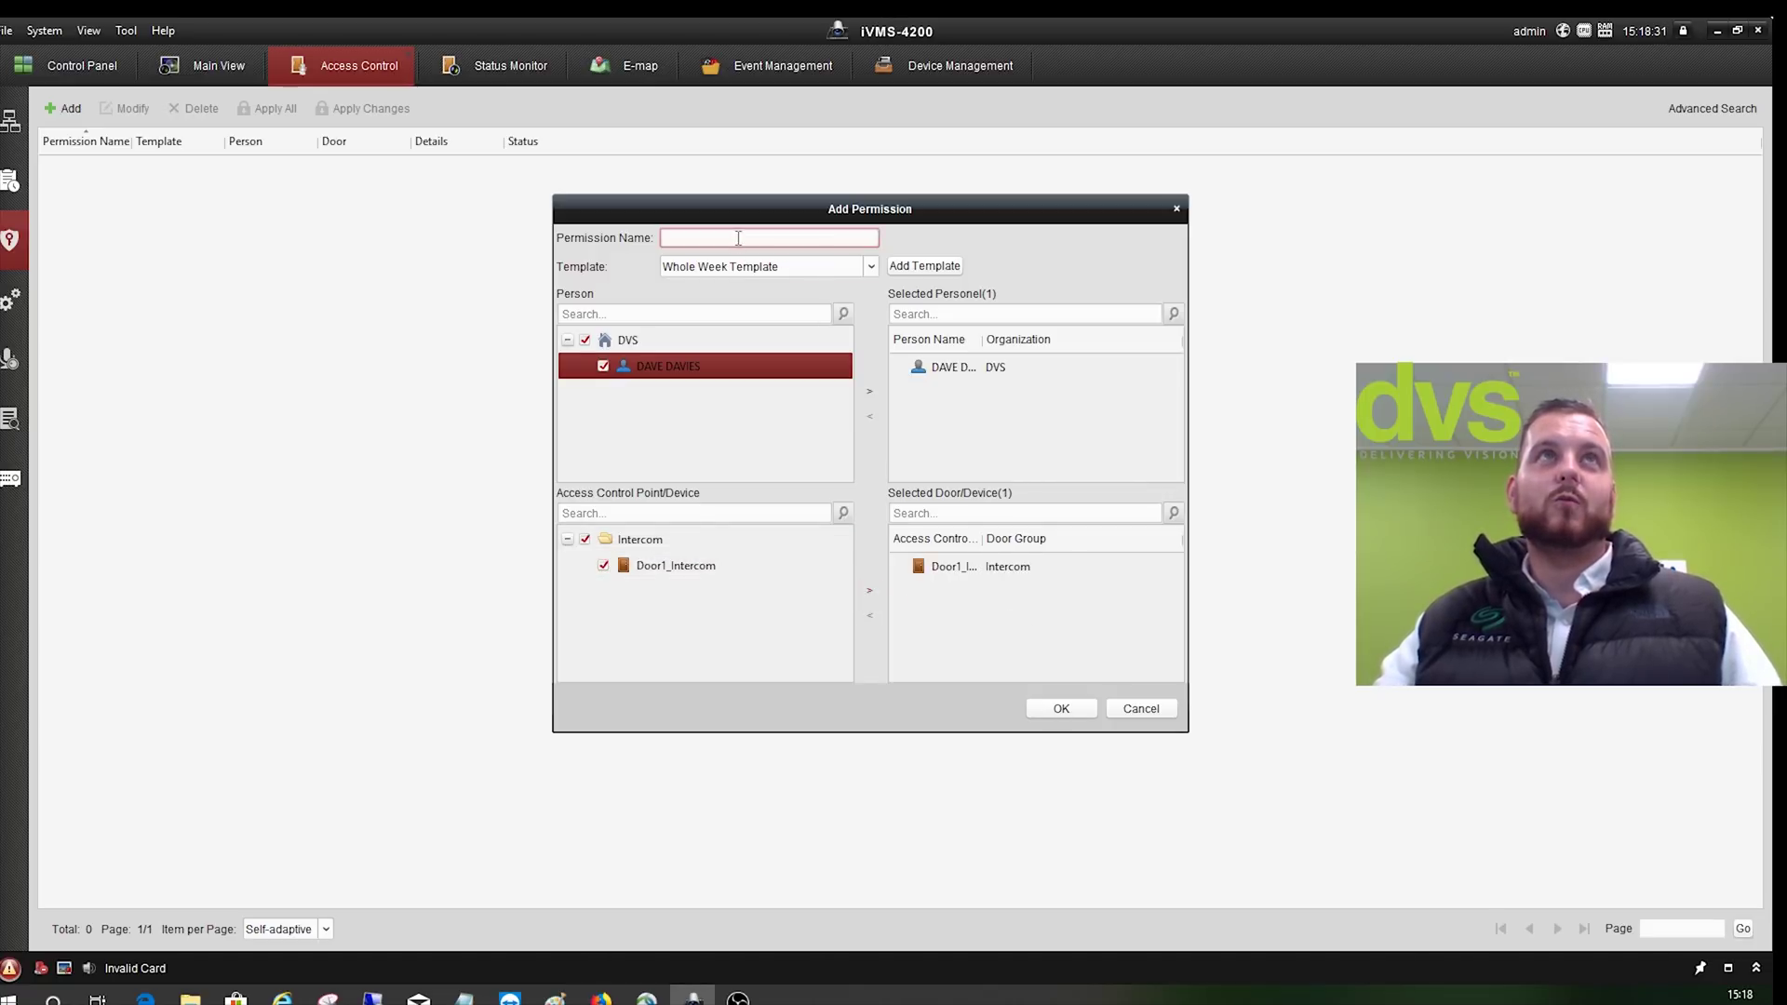
text(DVS)
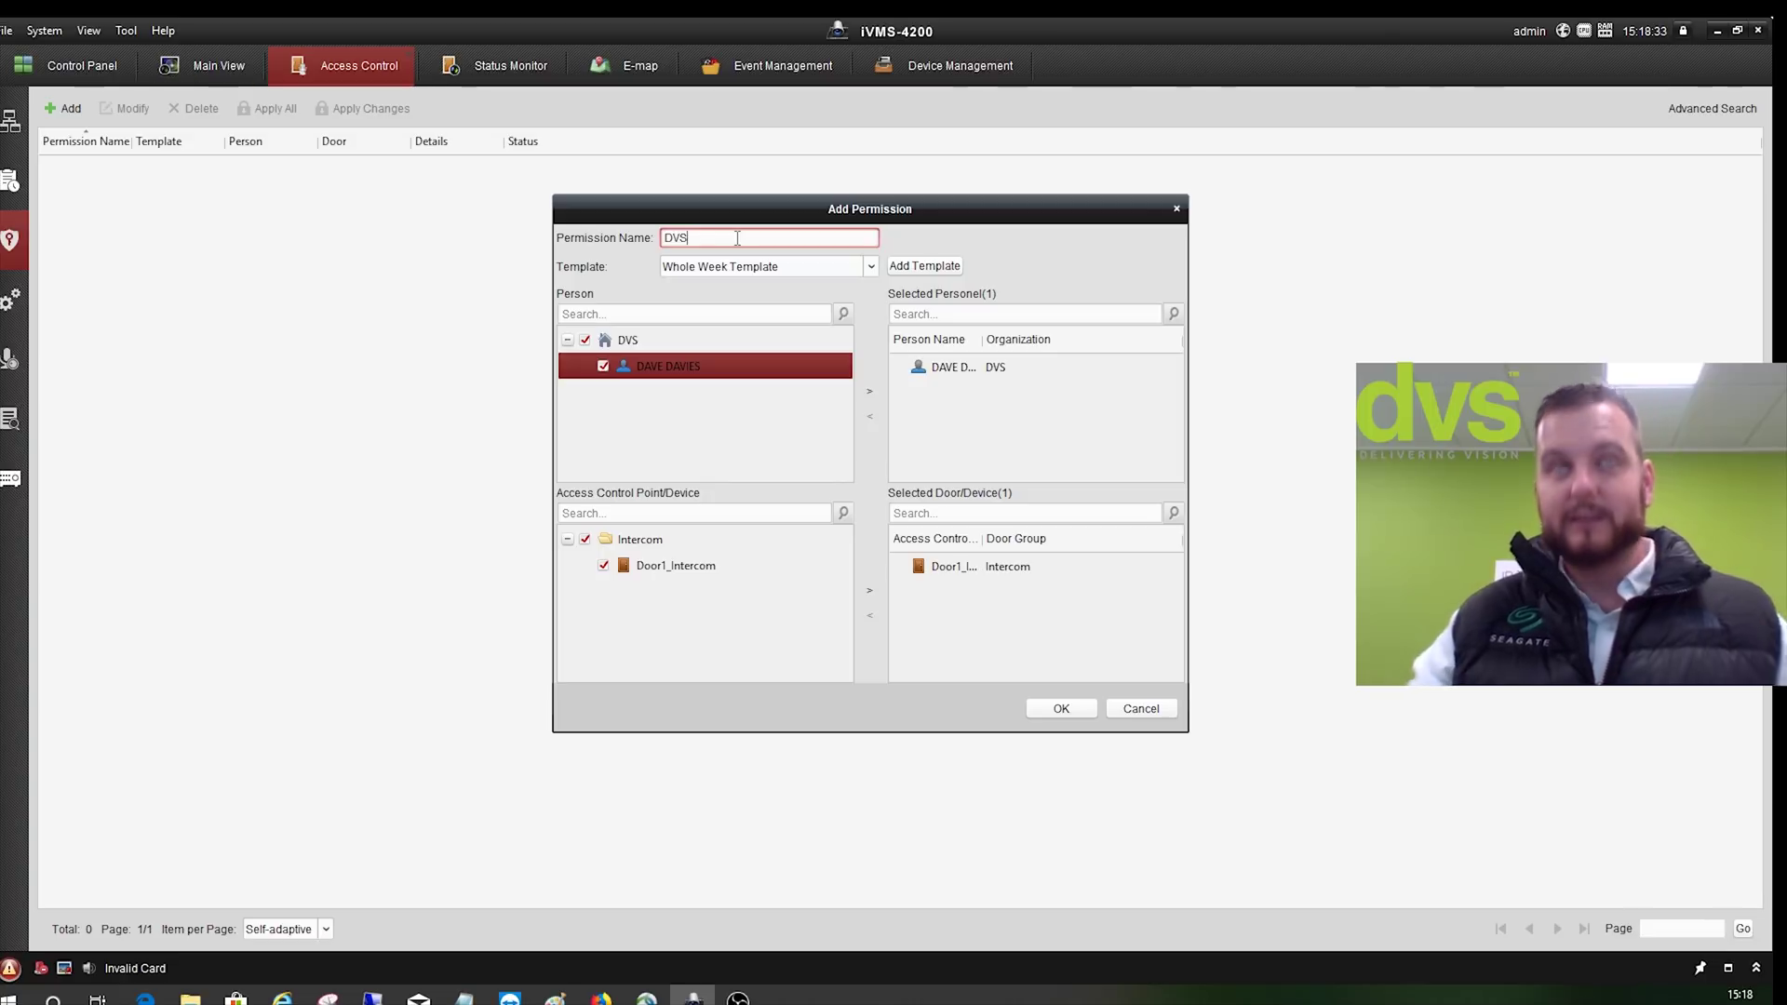
click(1082, 709)
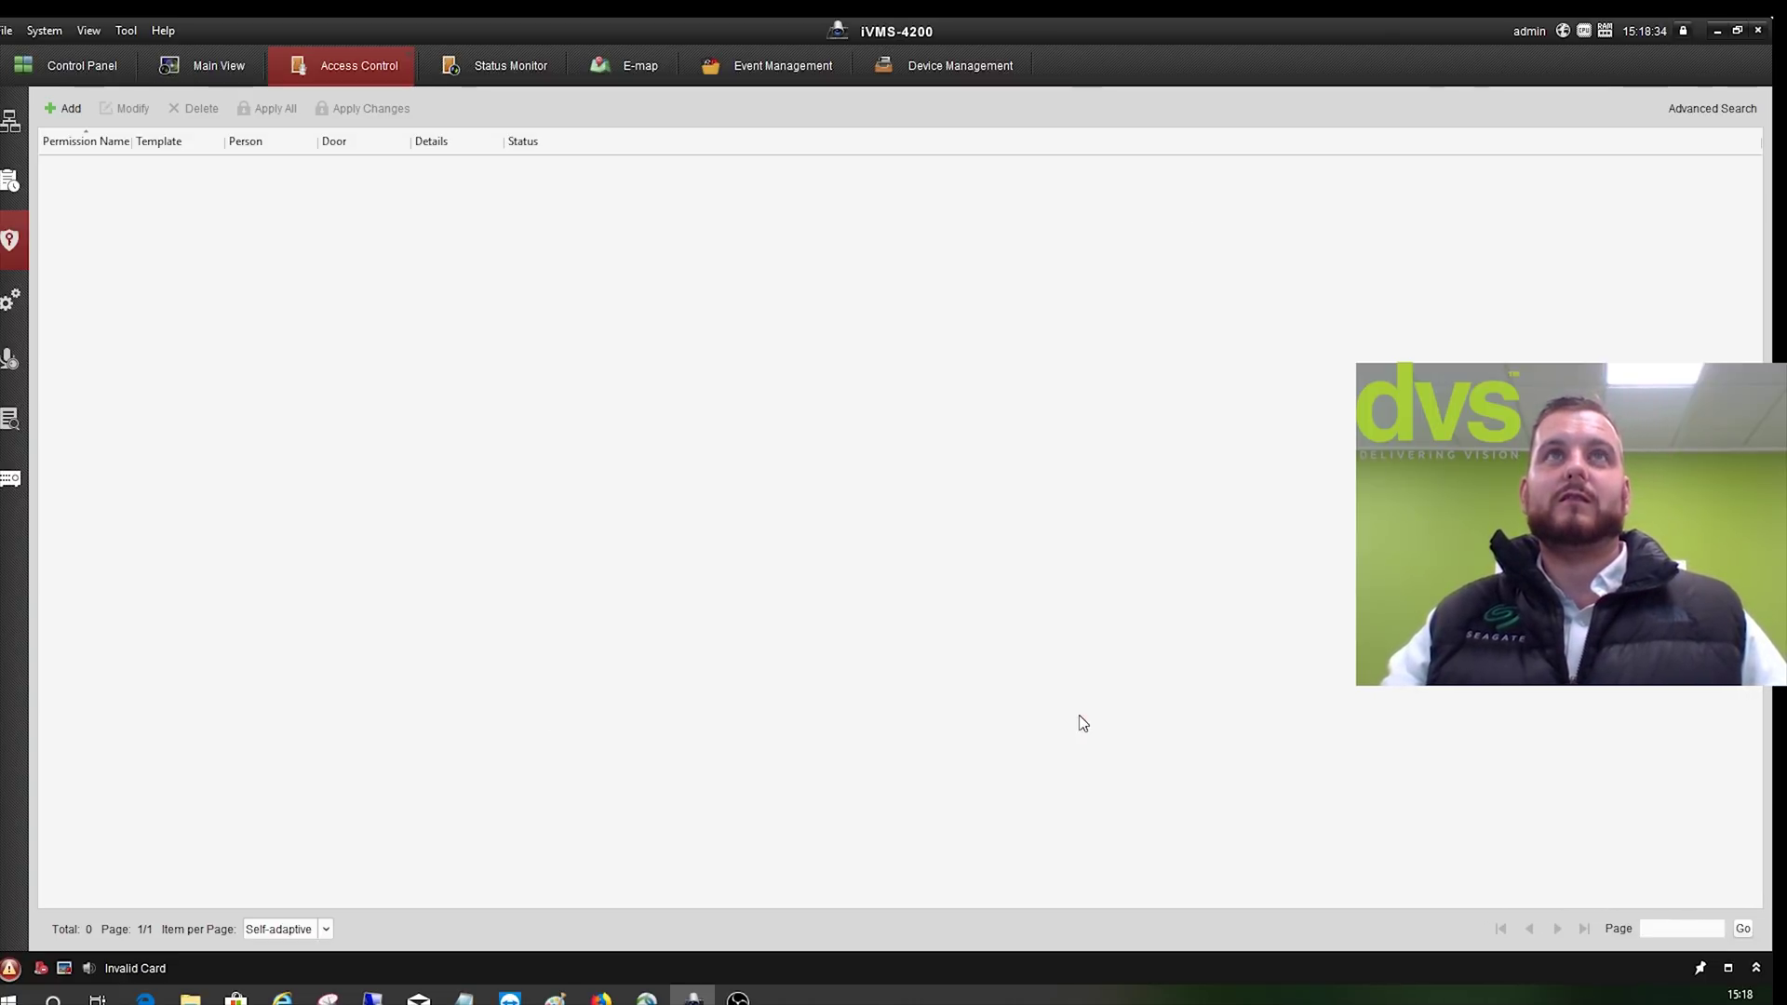
click(852, 503)
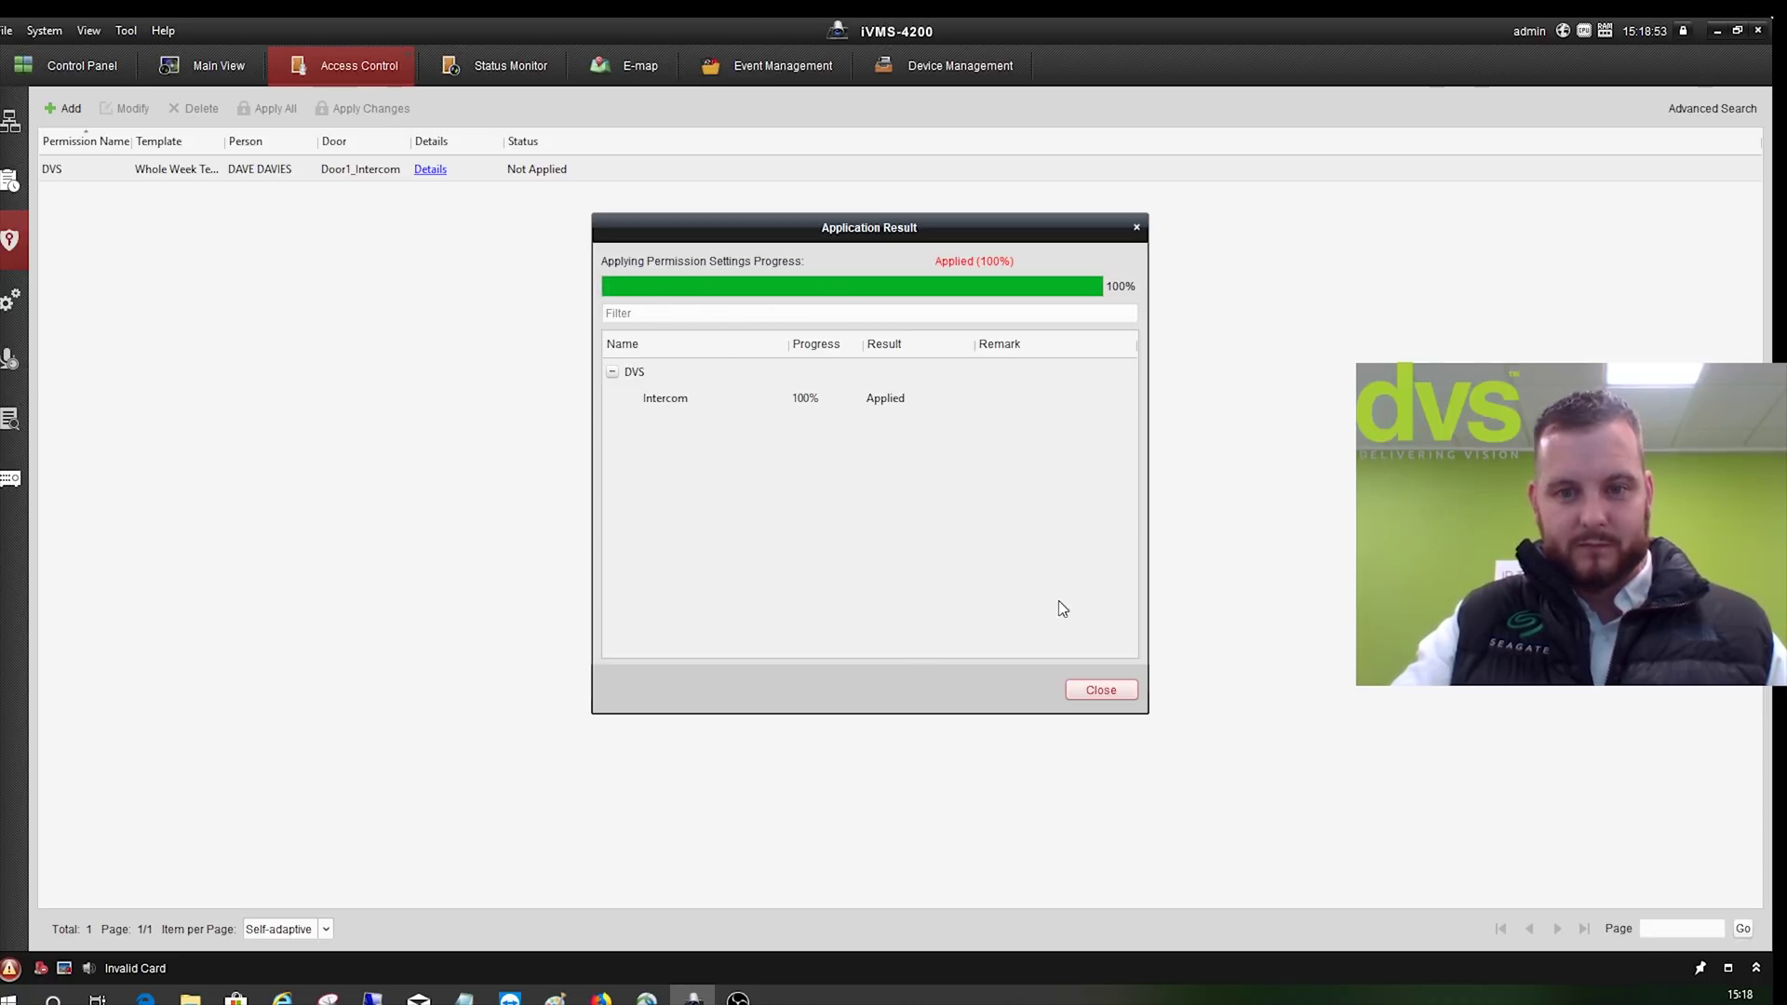
click(1082, 690)
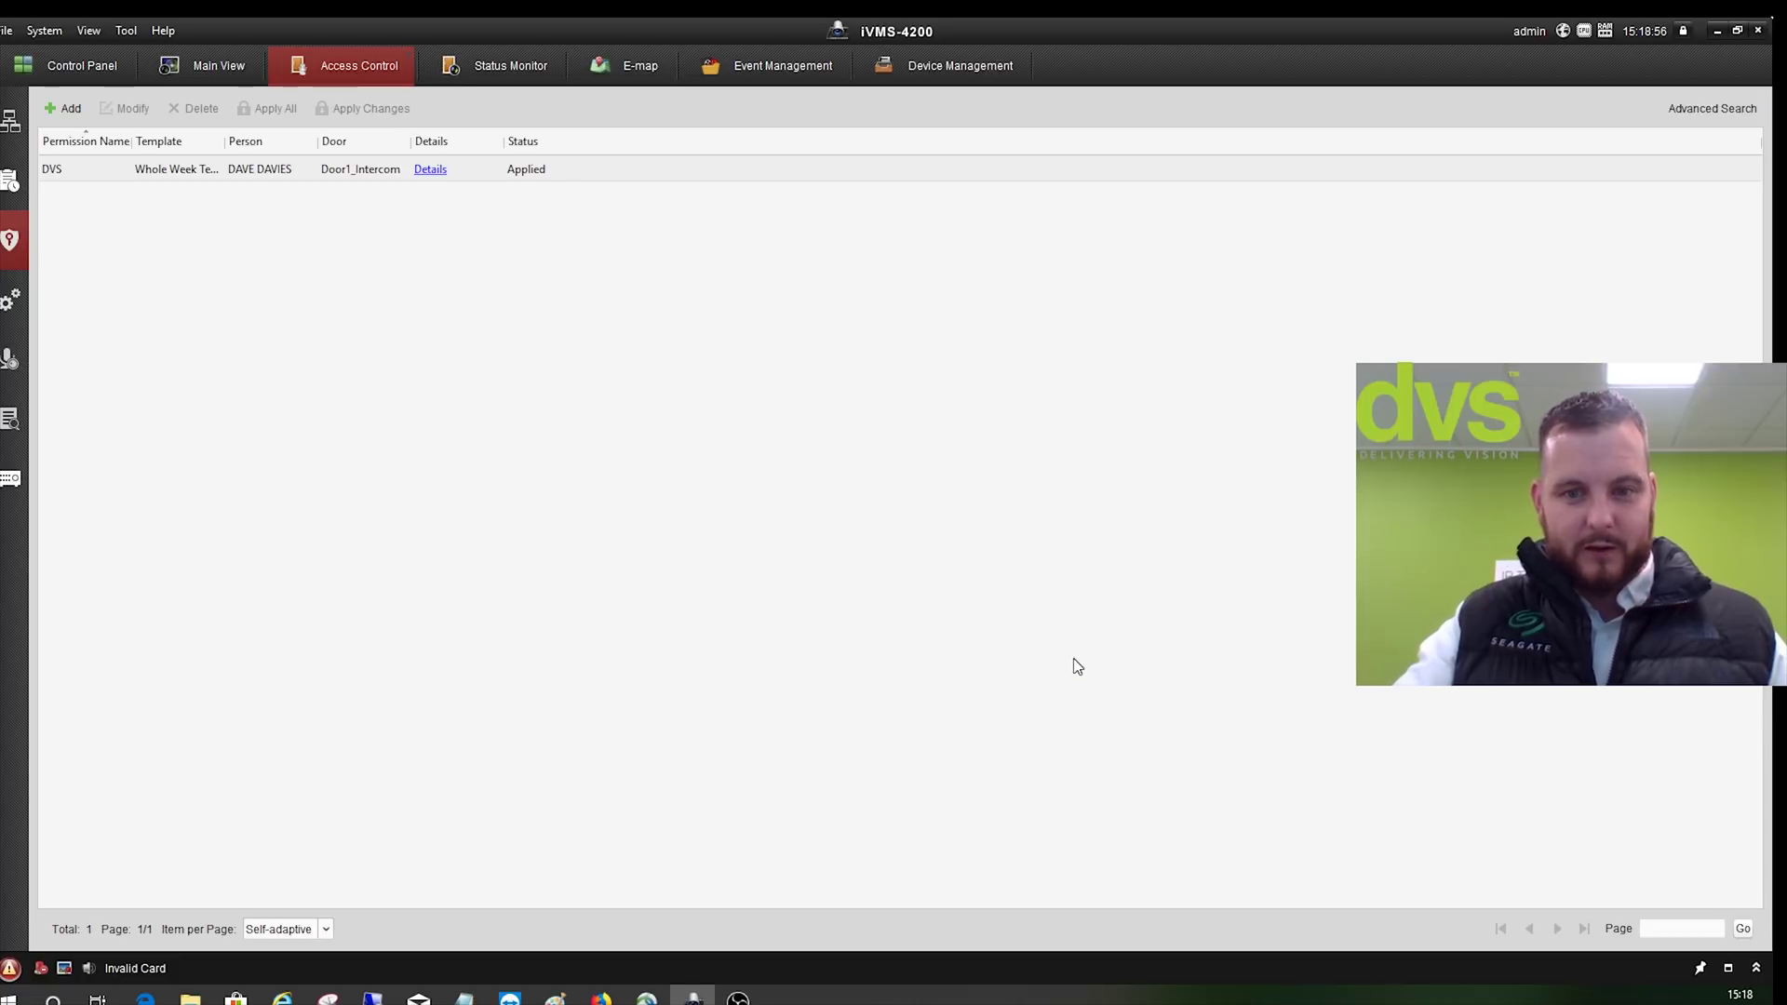
- Resize the program window smaller and back to full screen twice
double_click(921, 31)
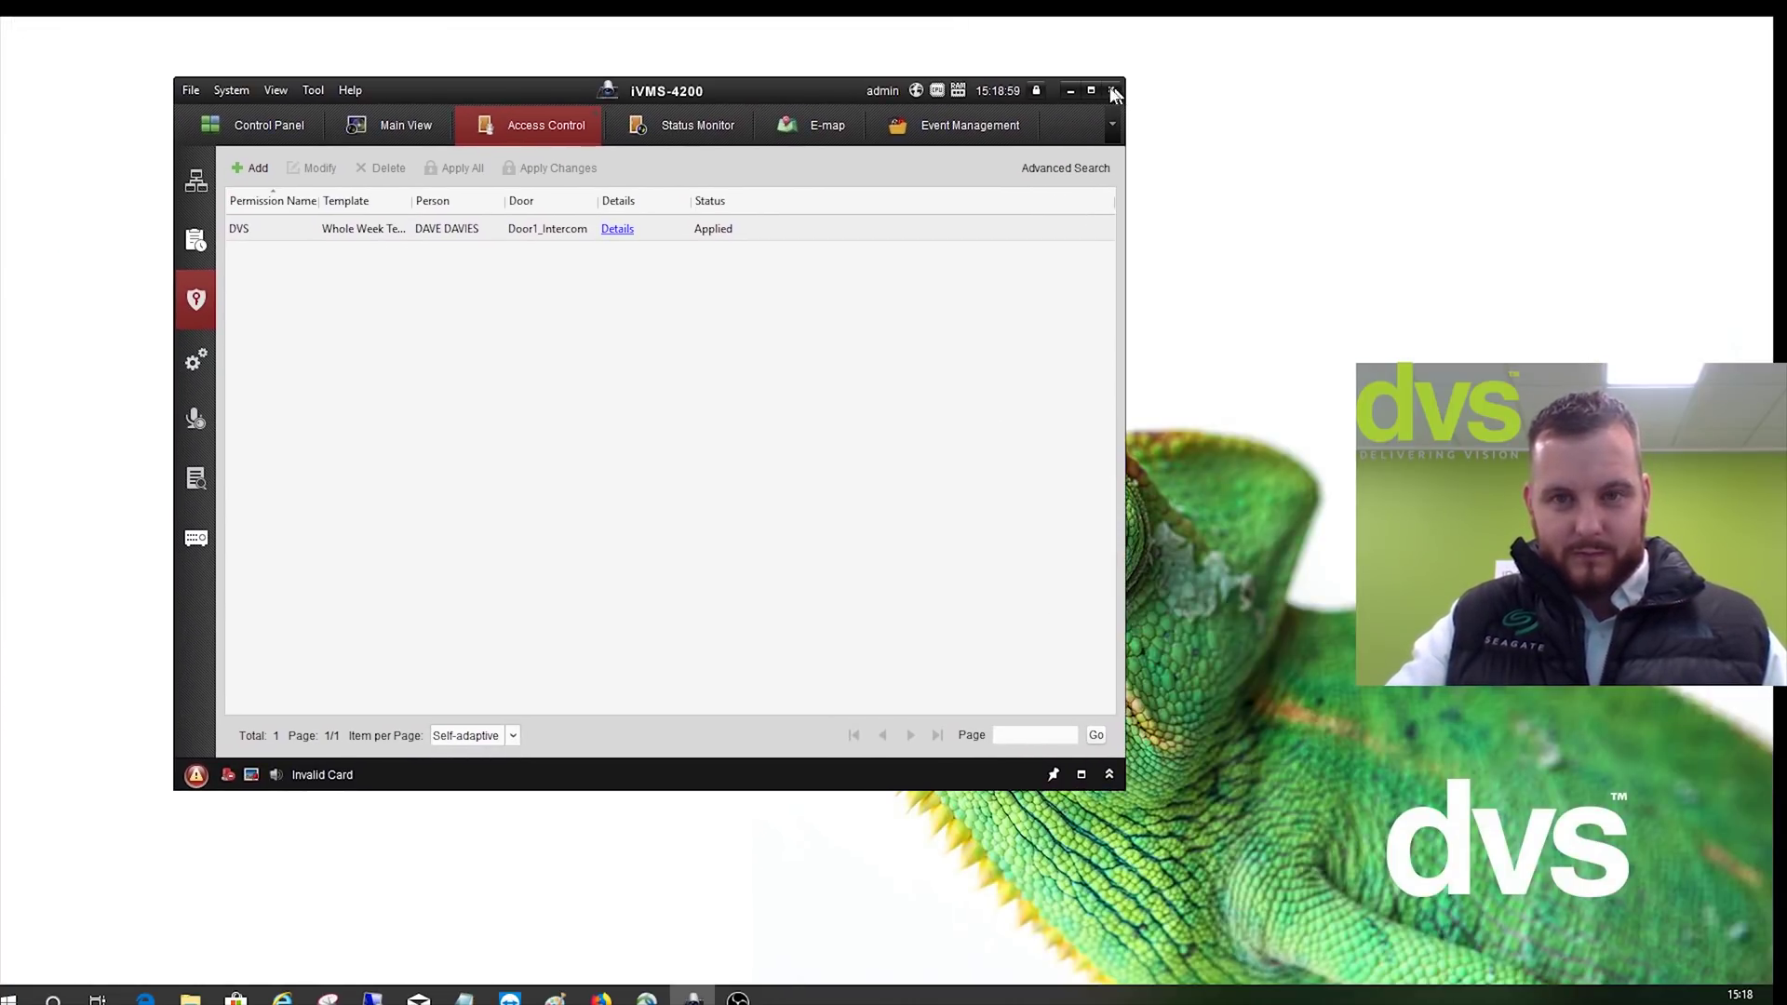
click(1029, 82)
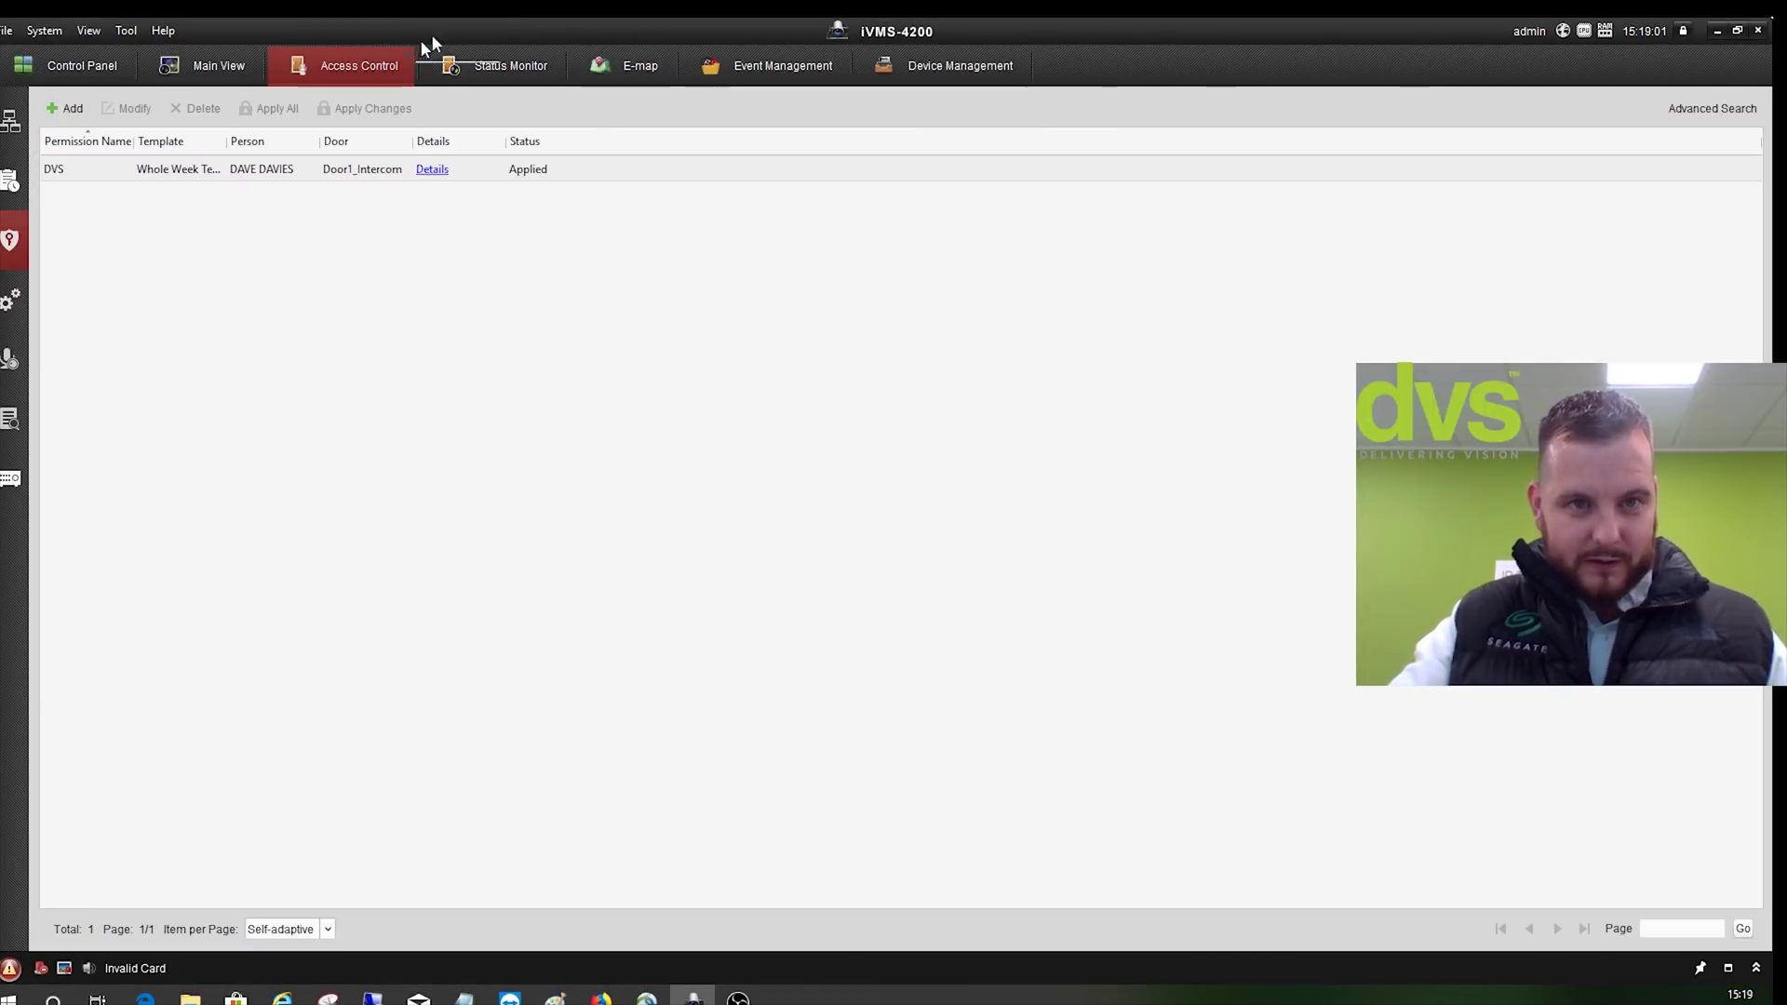
double_click(508, 20)
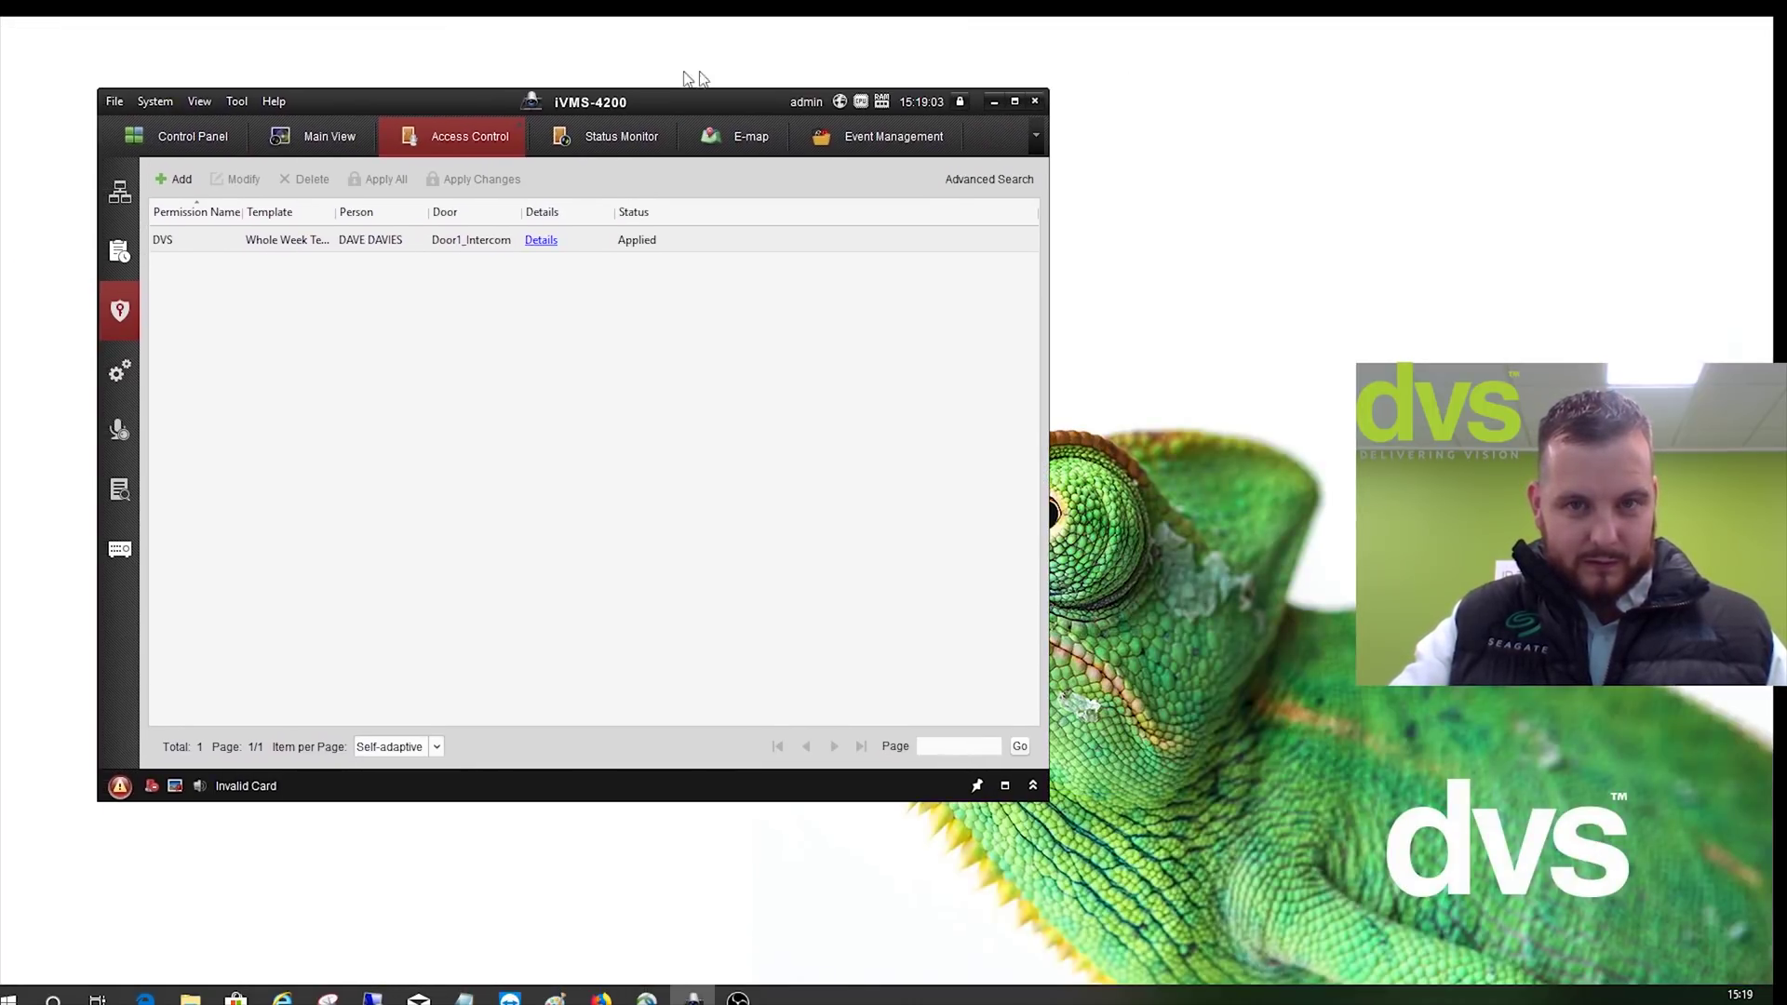
click(1015, 101)
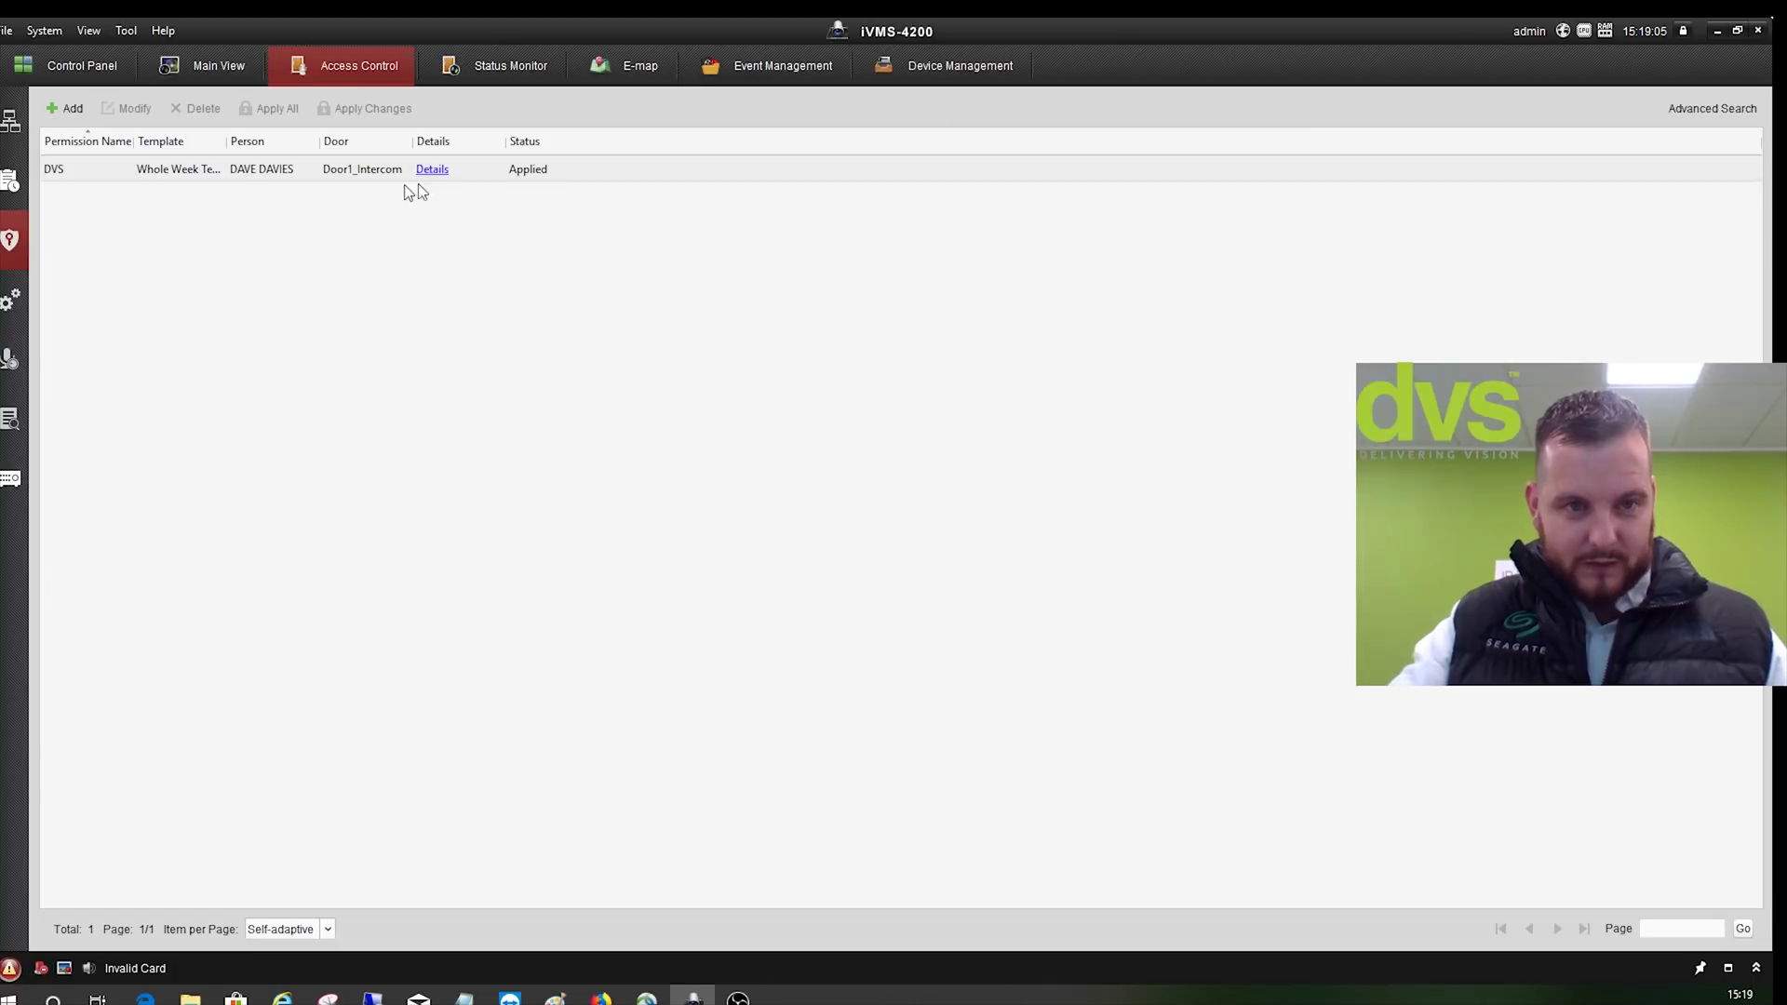
- Show Entrance Card Reader1's access control parameters under Intercom > Door1
click(8, 321)
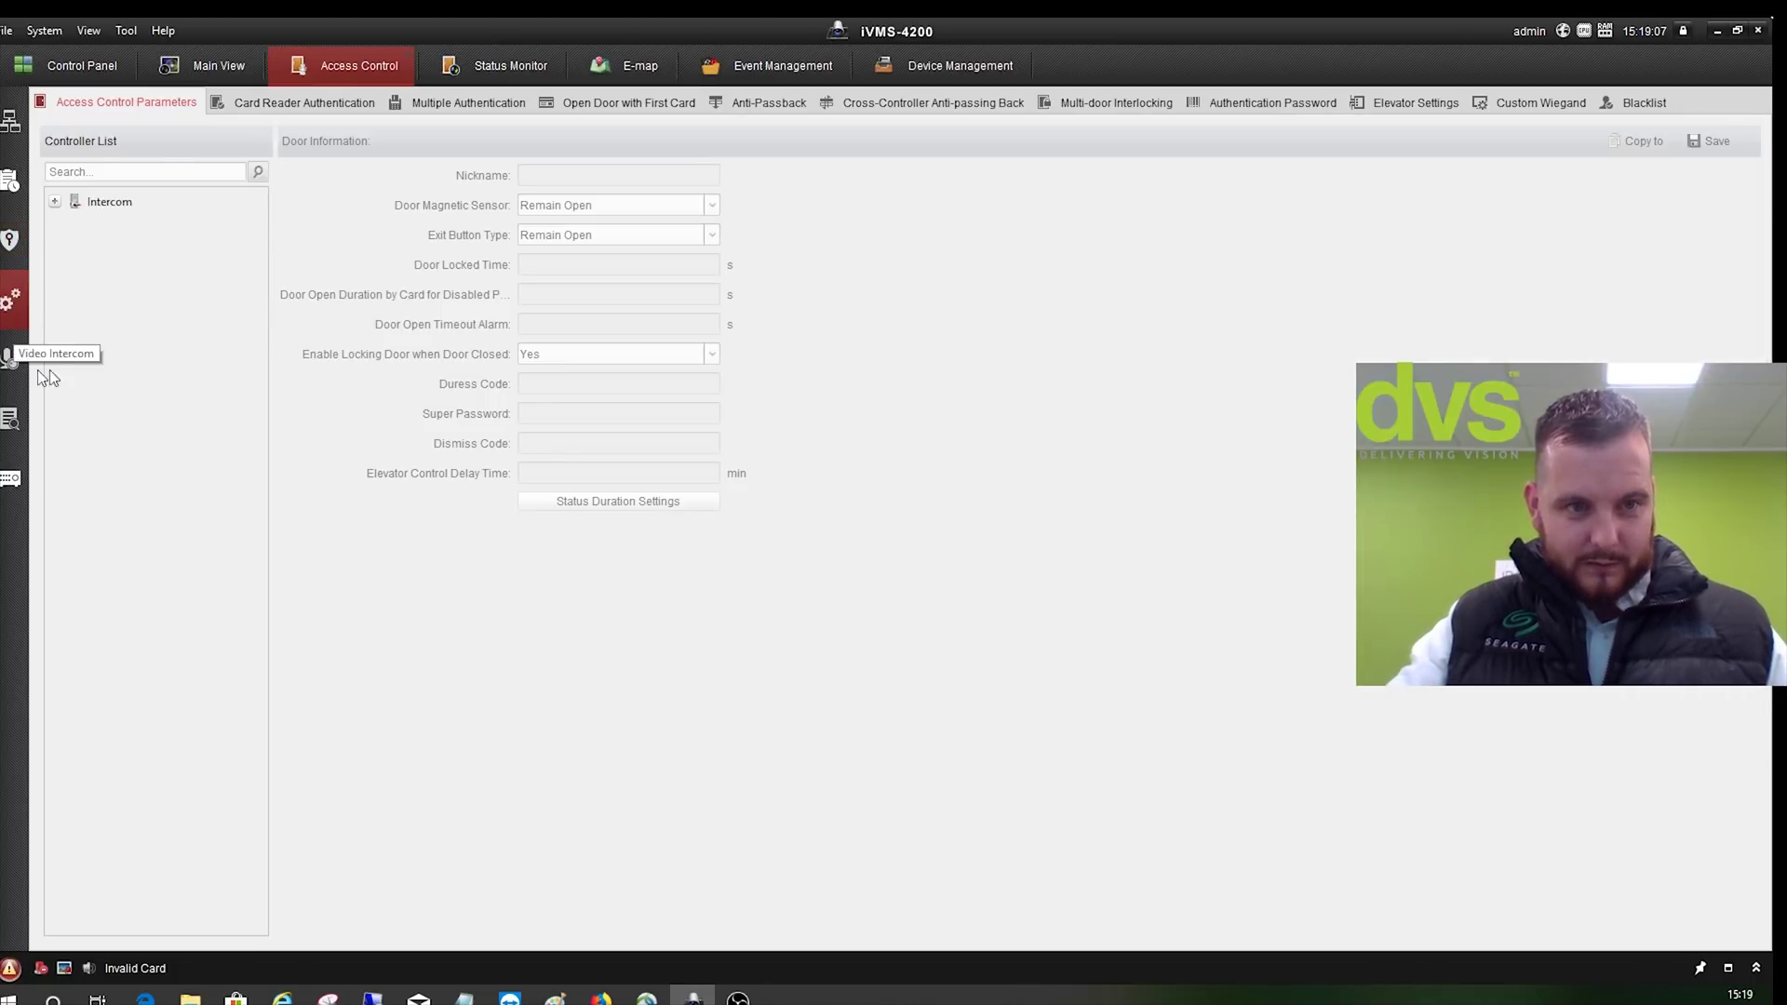
click(55, 201)
click(74, 227)
click(74, 227)
click(144, 257)
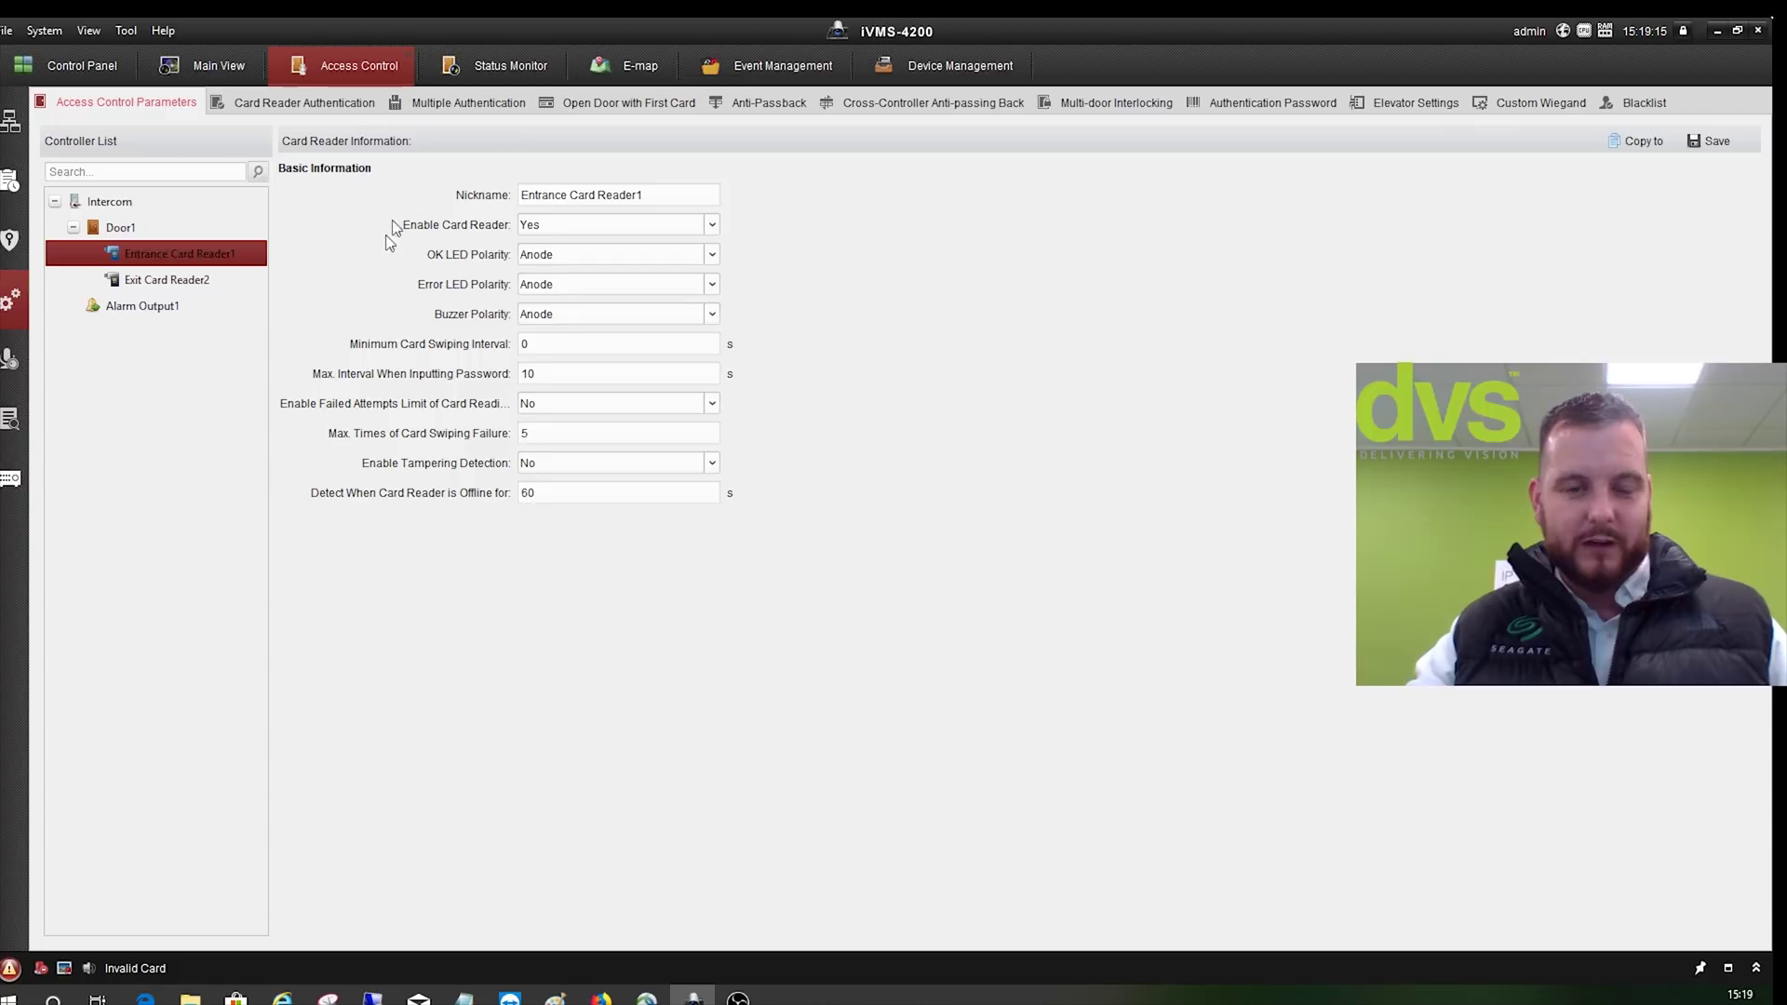
click(11, 121)
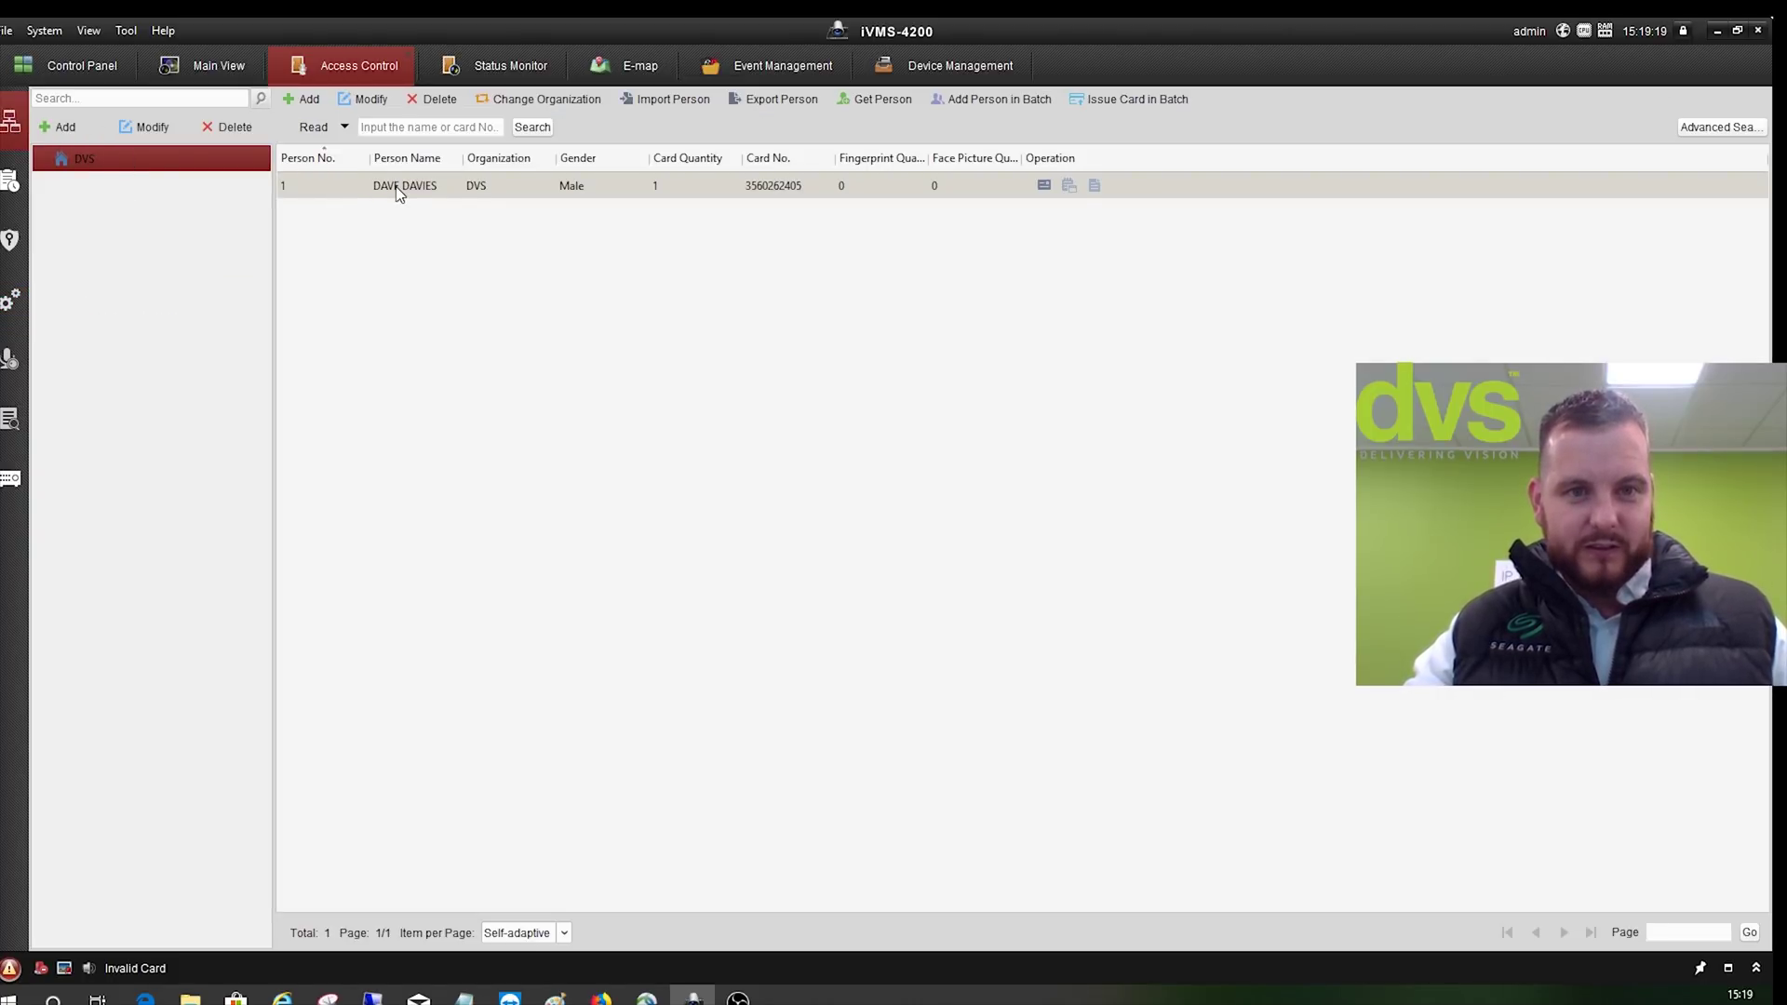
- Edit the person, select their card, and generate its QR code for export
click(373, 102)
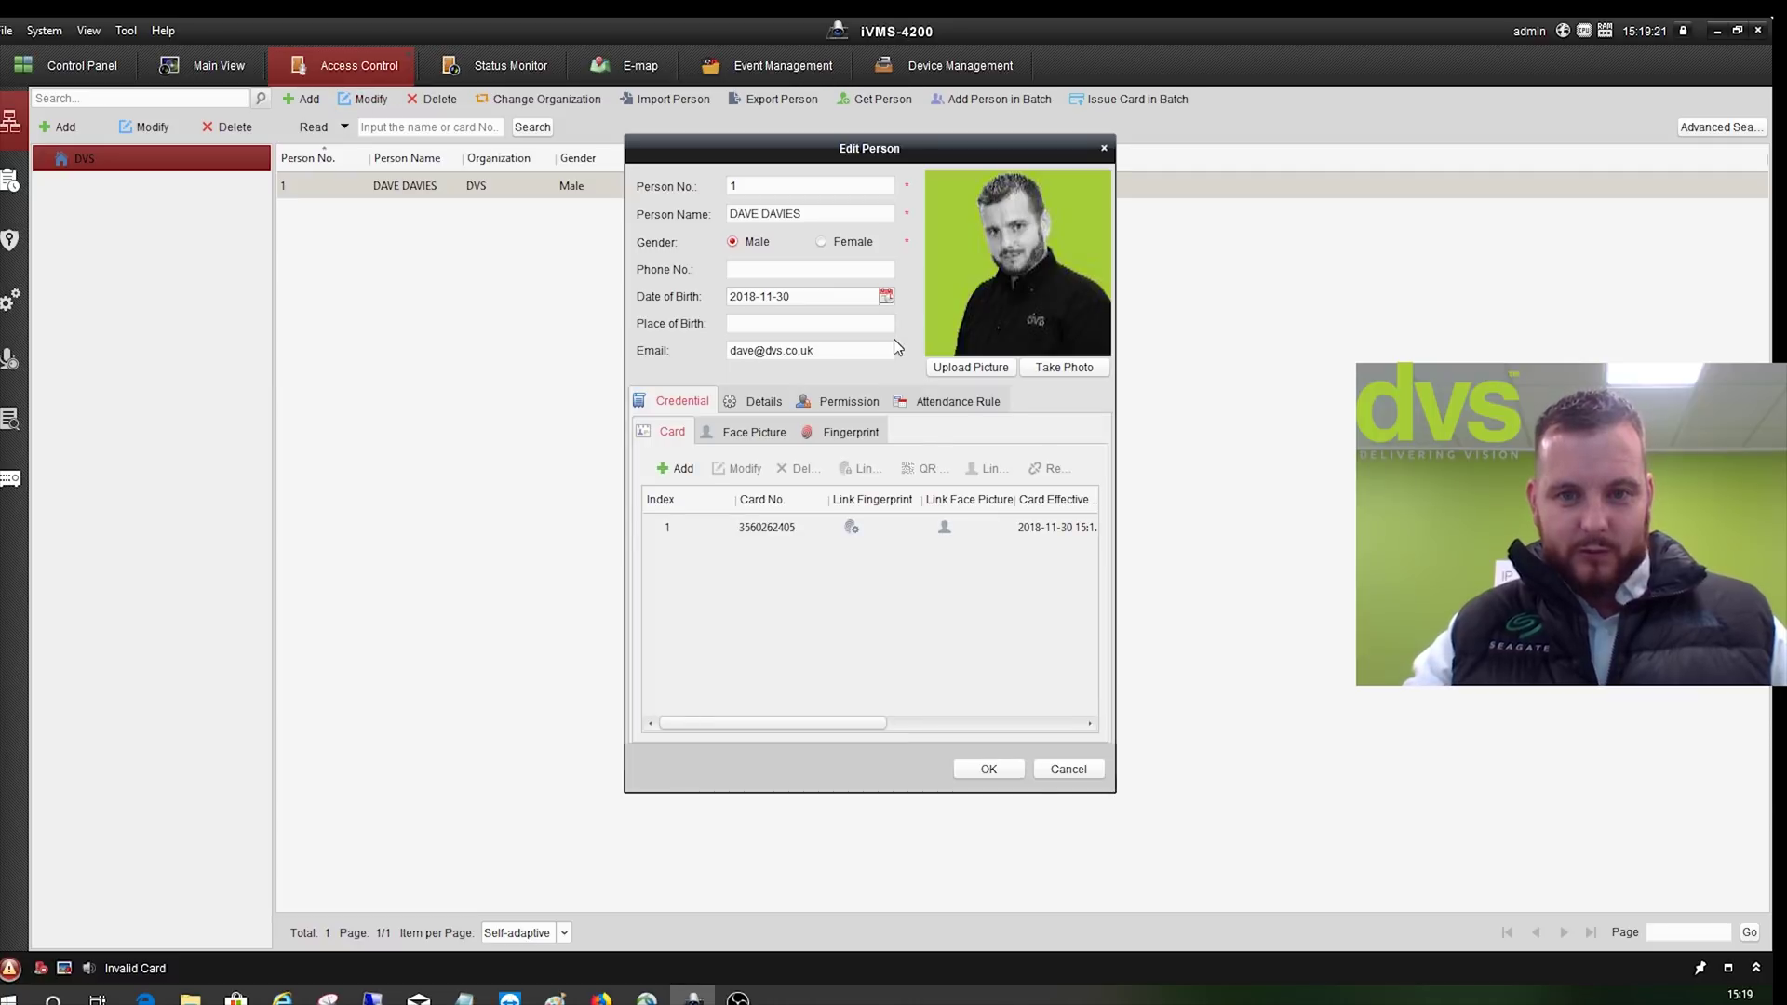
click(731, 525)
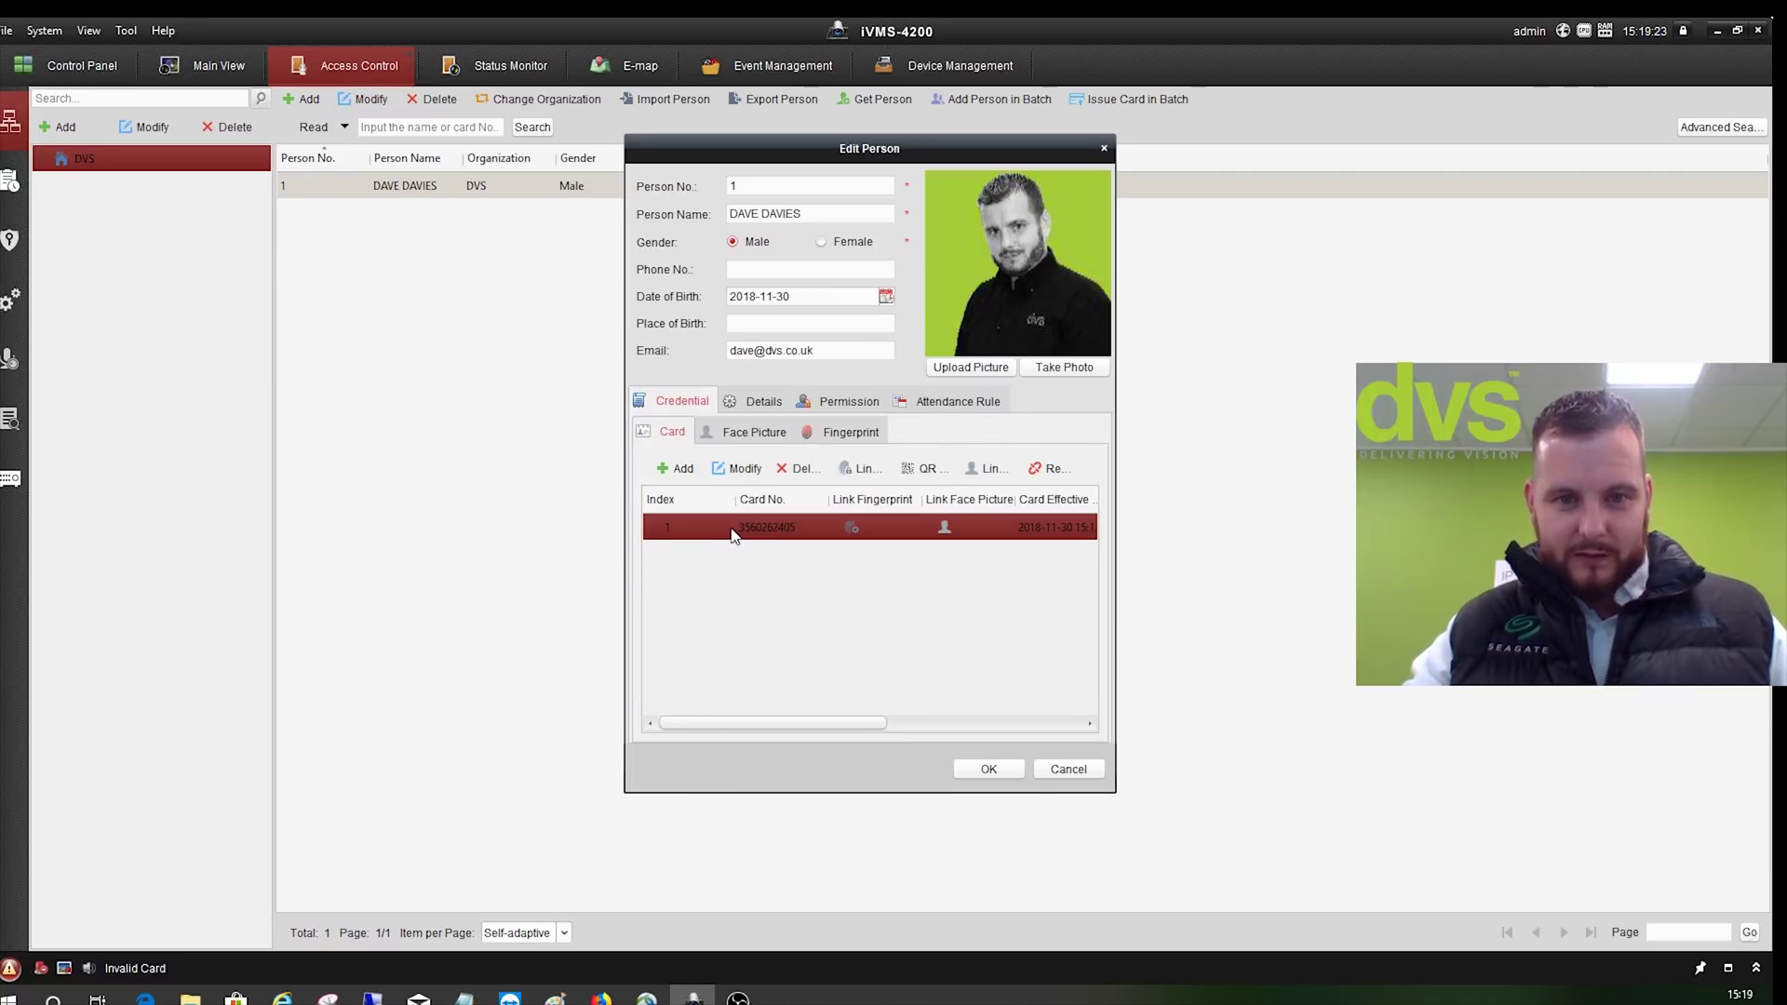
click(924, 470)
click(969, 529)
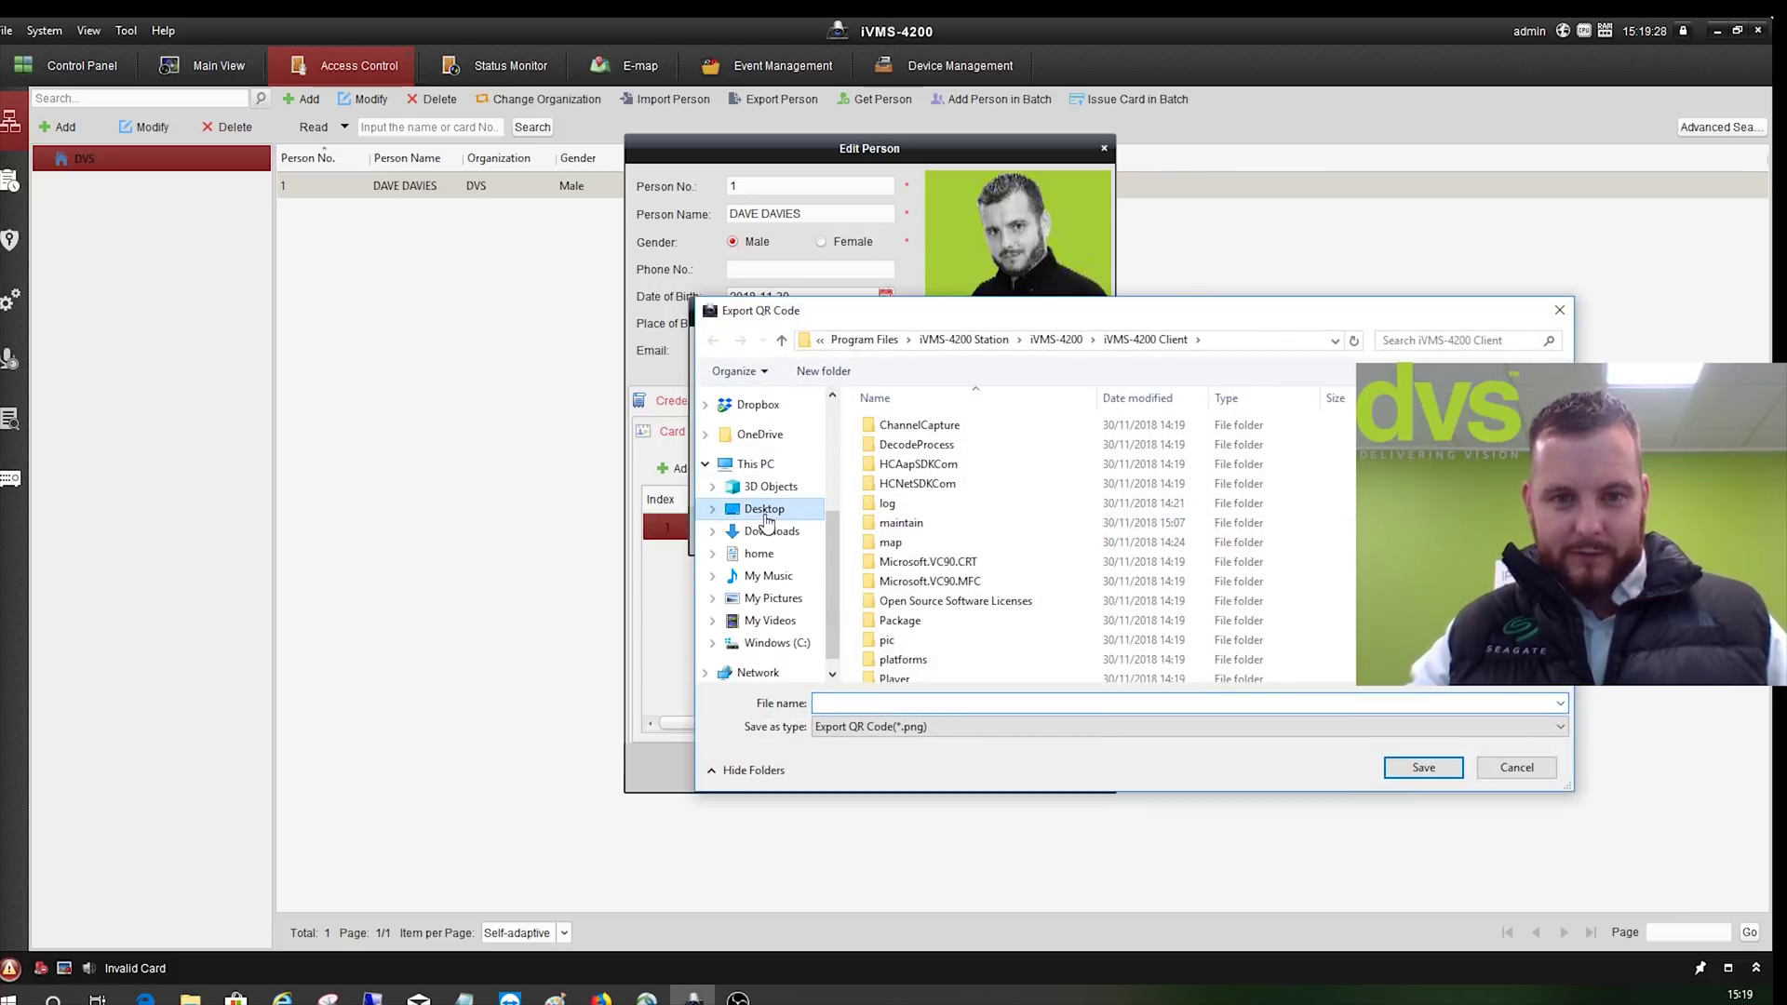
- Save the QR code to the Desktop as 'QR code da' and confirm the person edits
click(765, 517)
text(QR code dave)
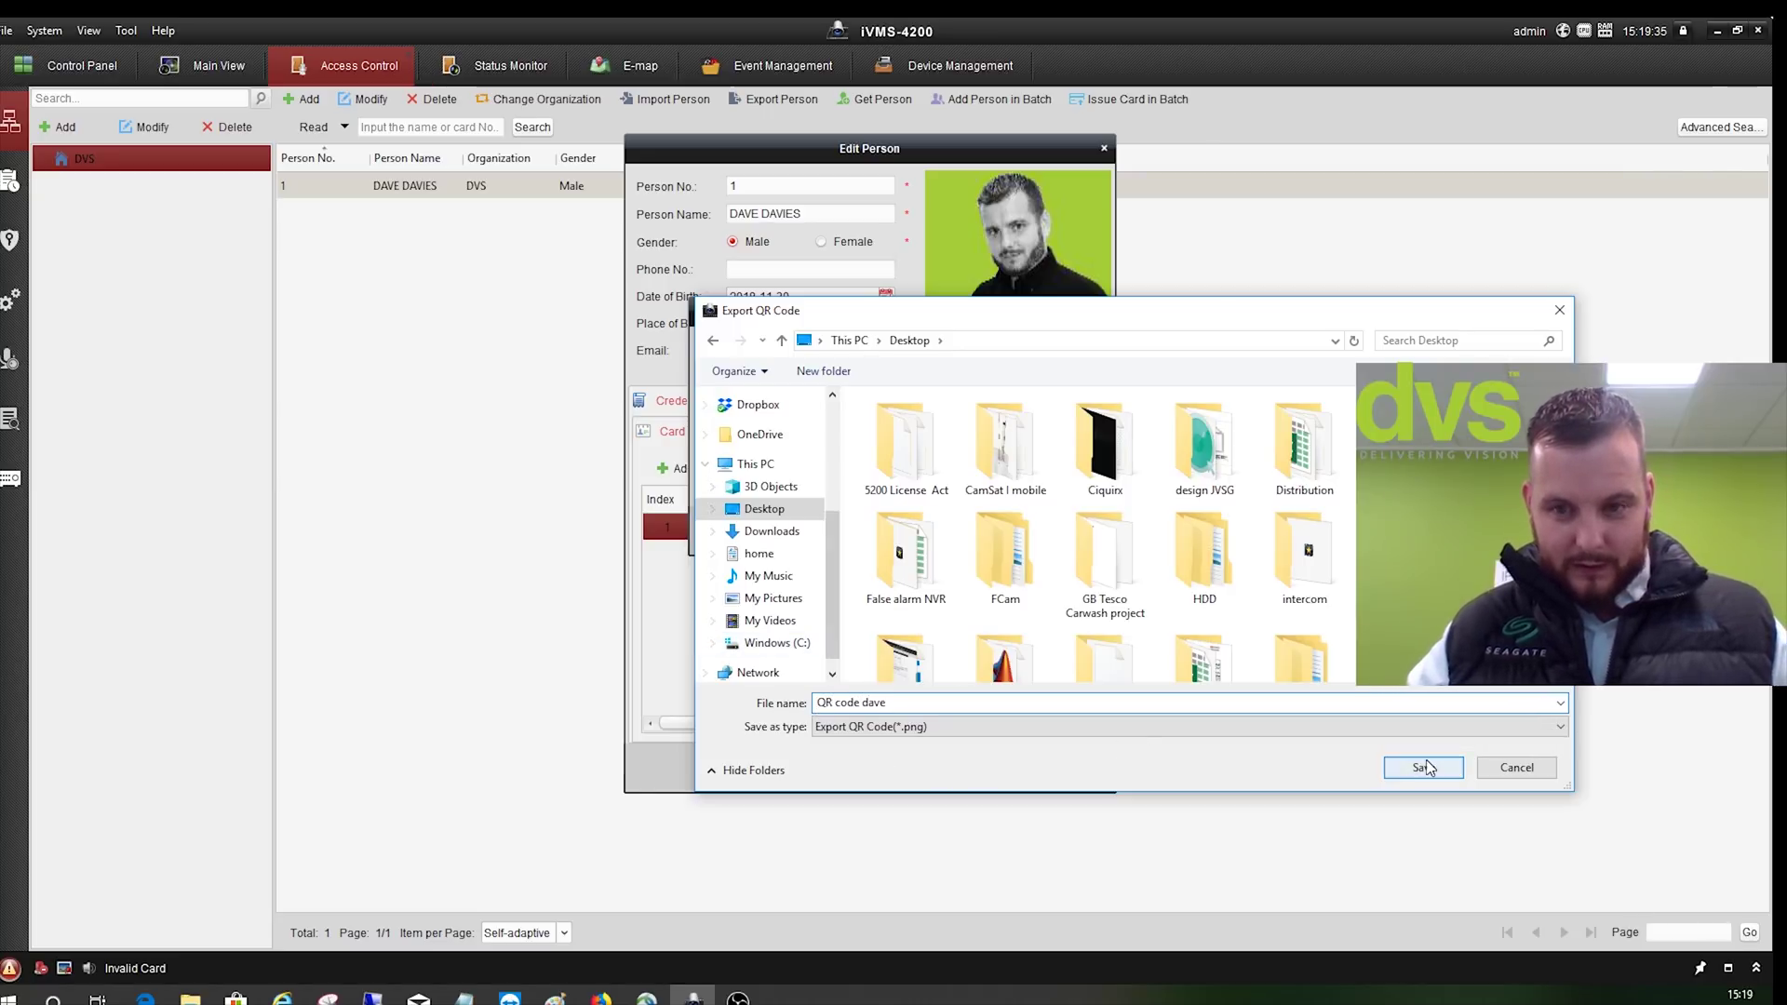
click(1423, 767)
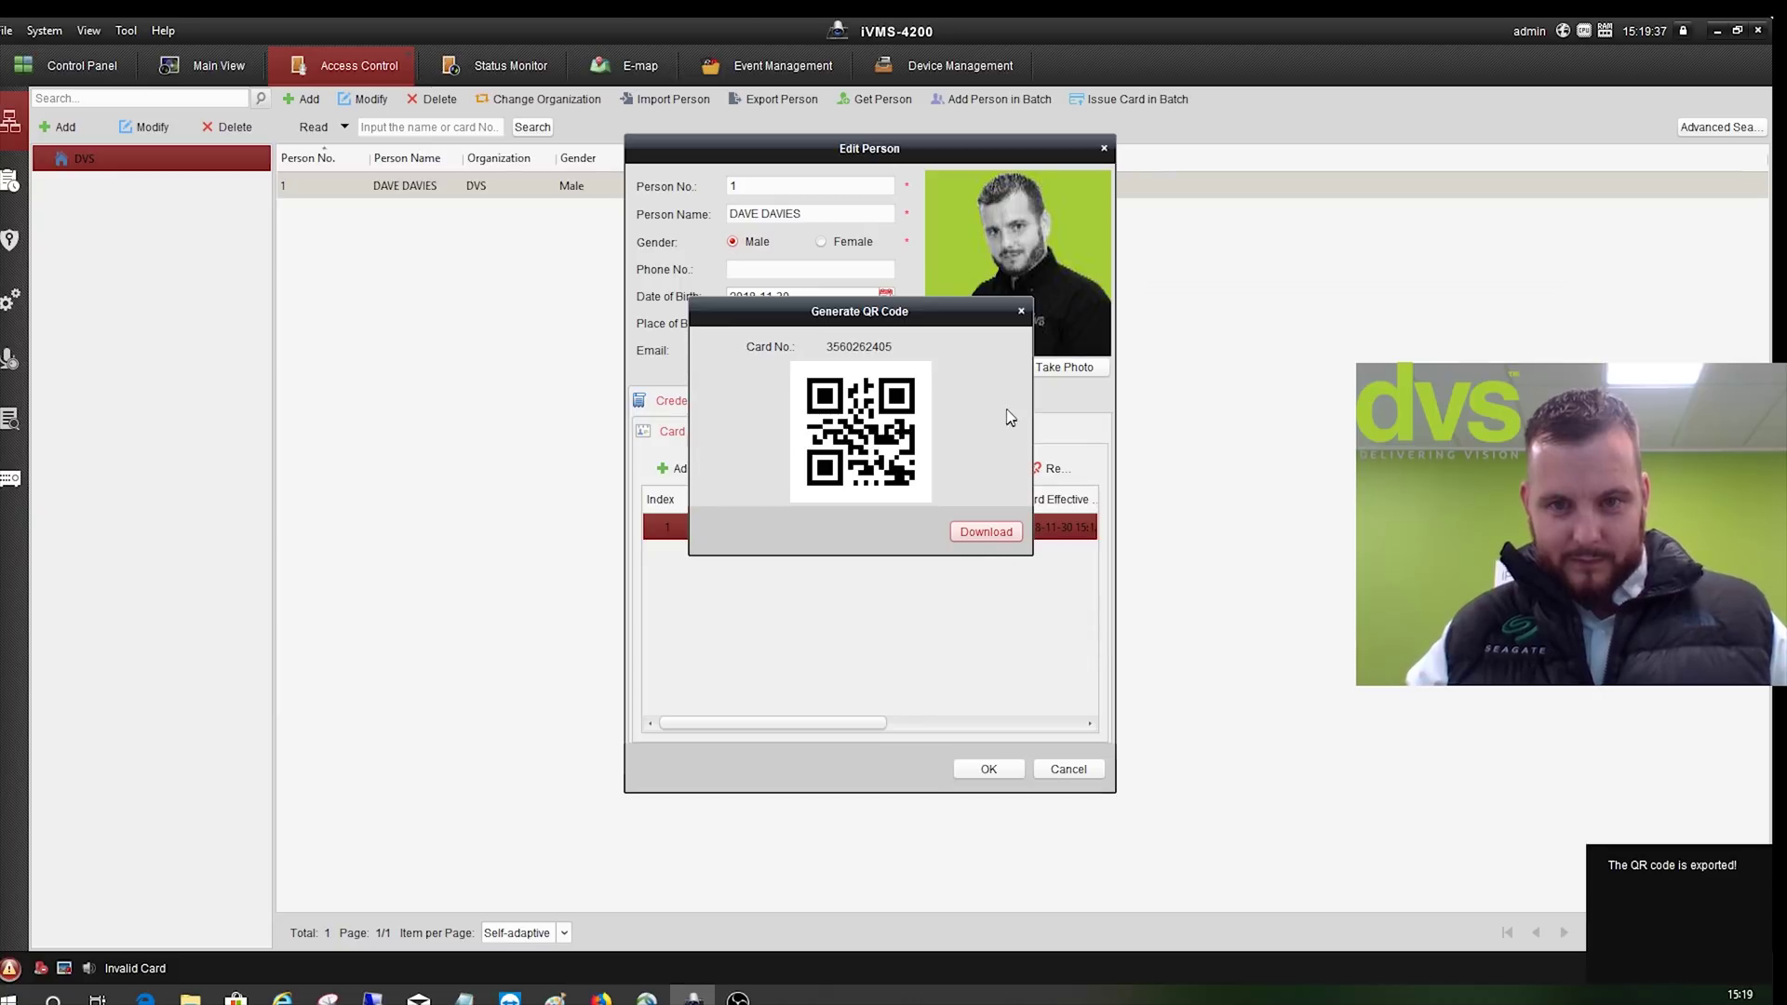
click(1022, 310)
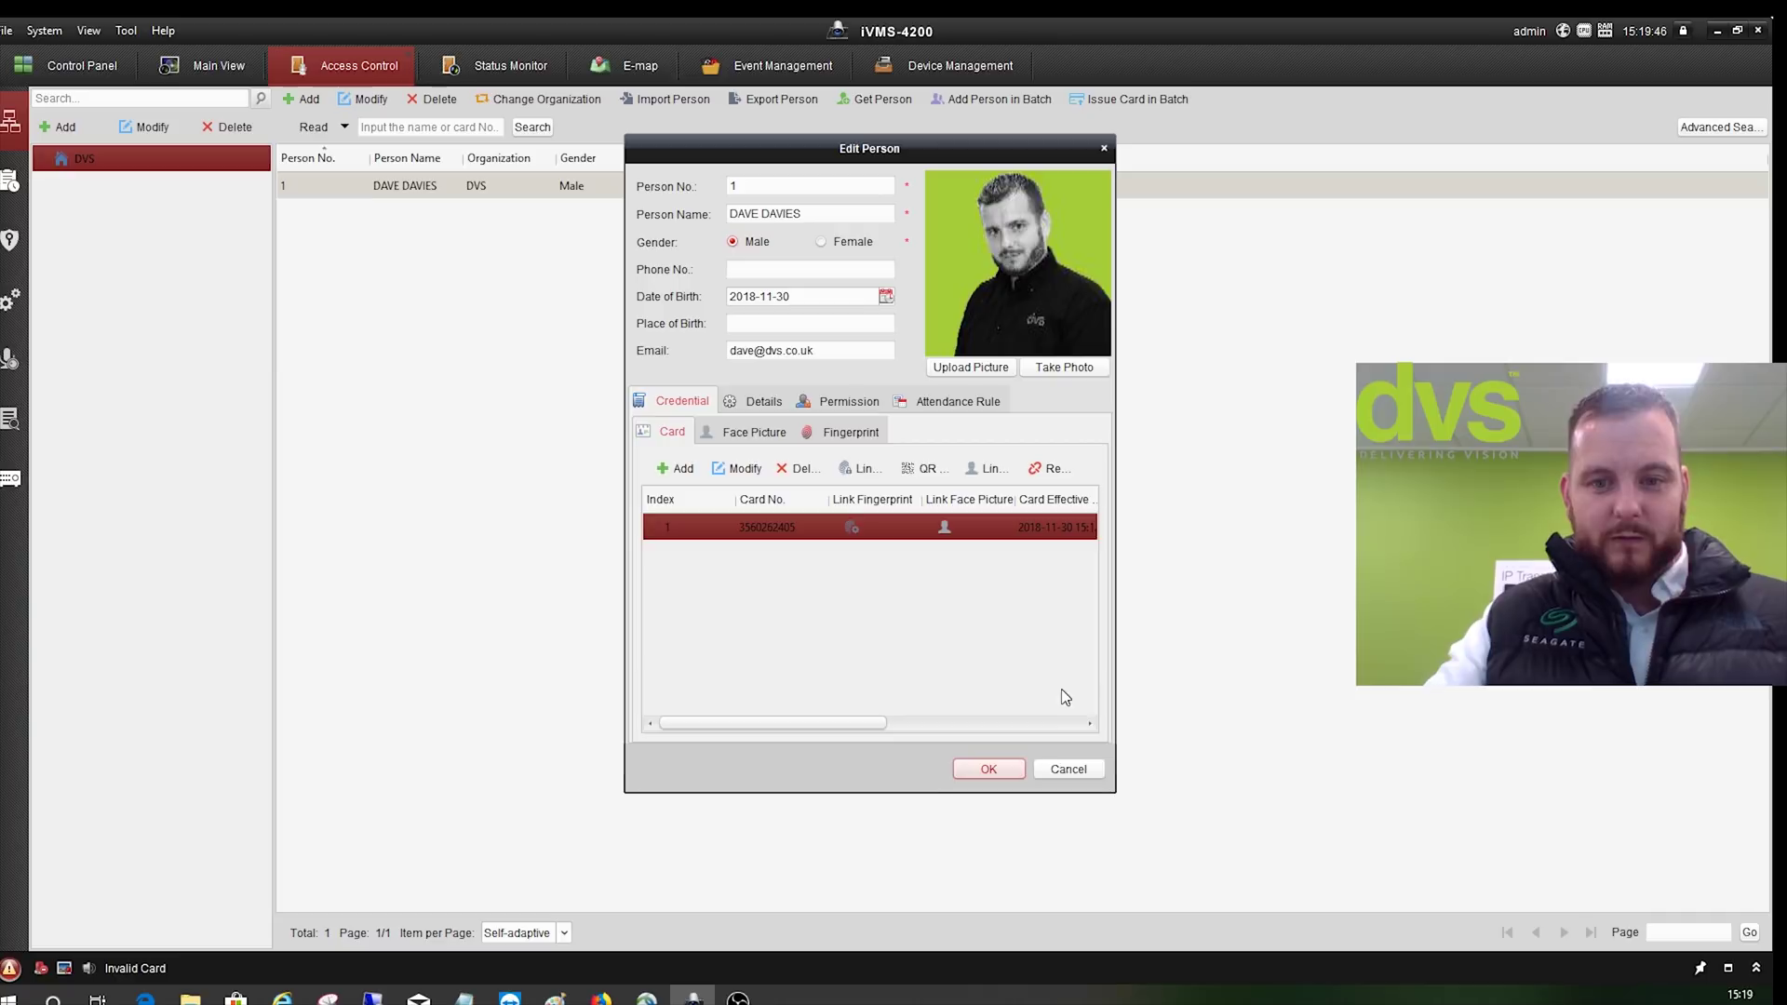
key(Return)
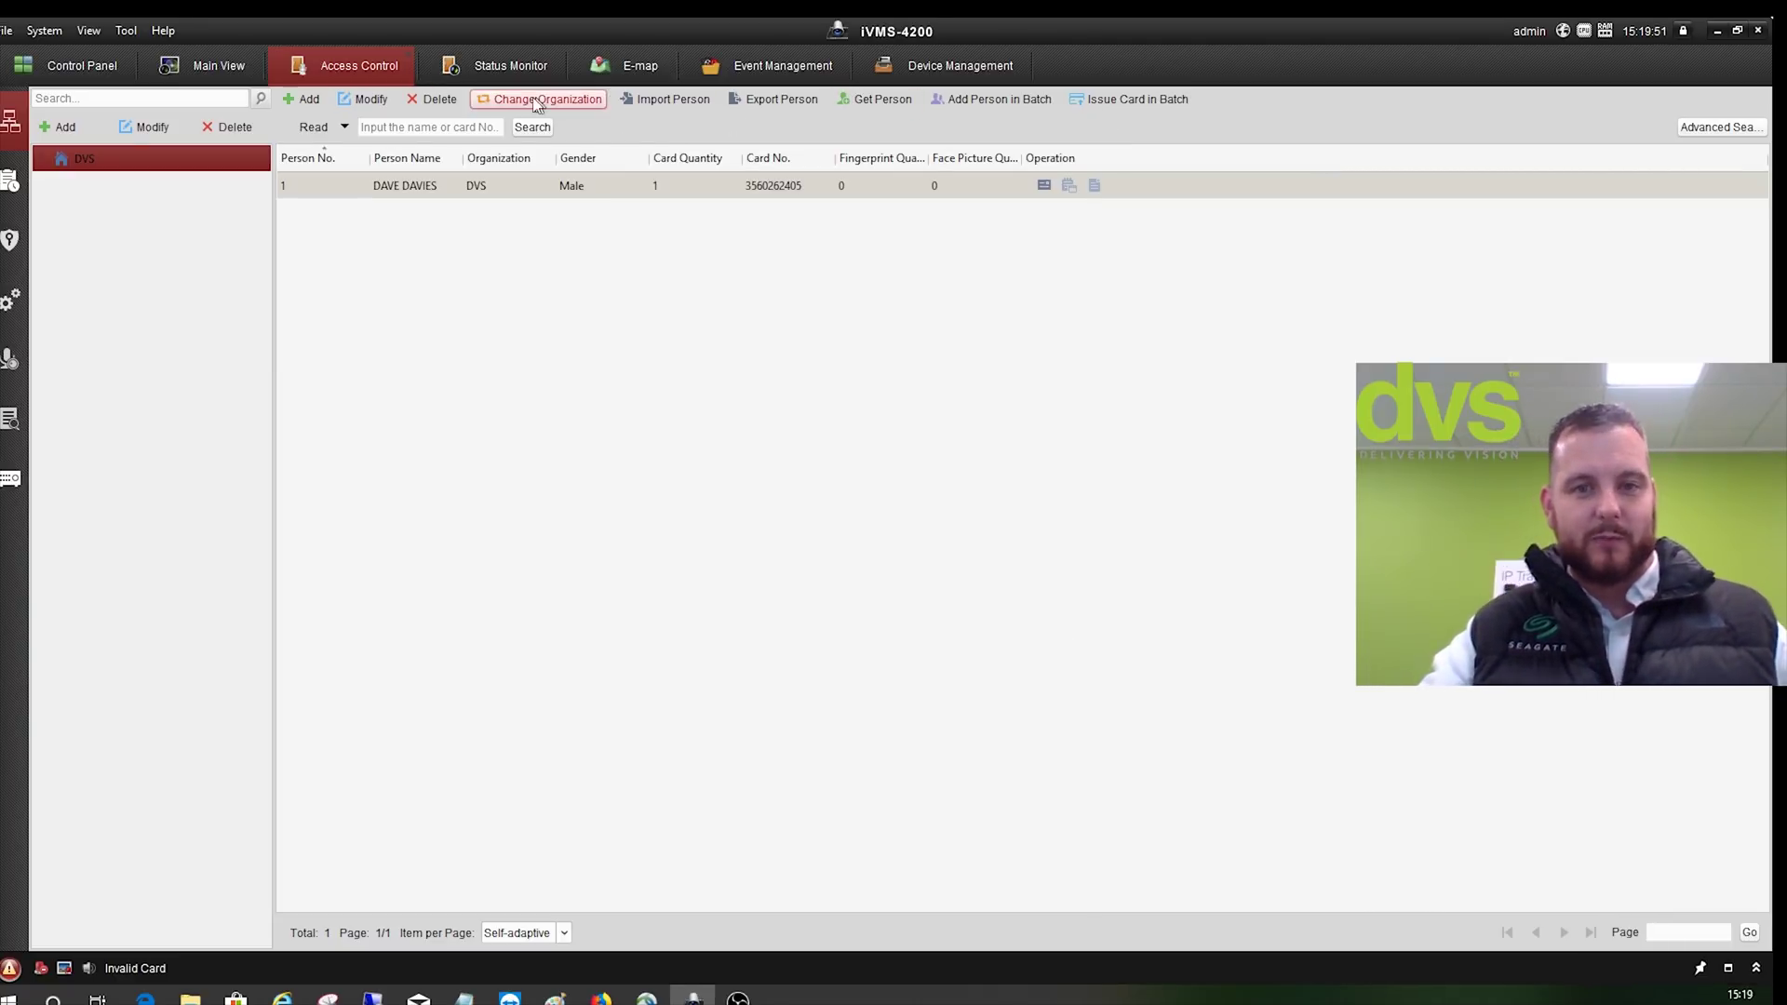
click(307, 99)
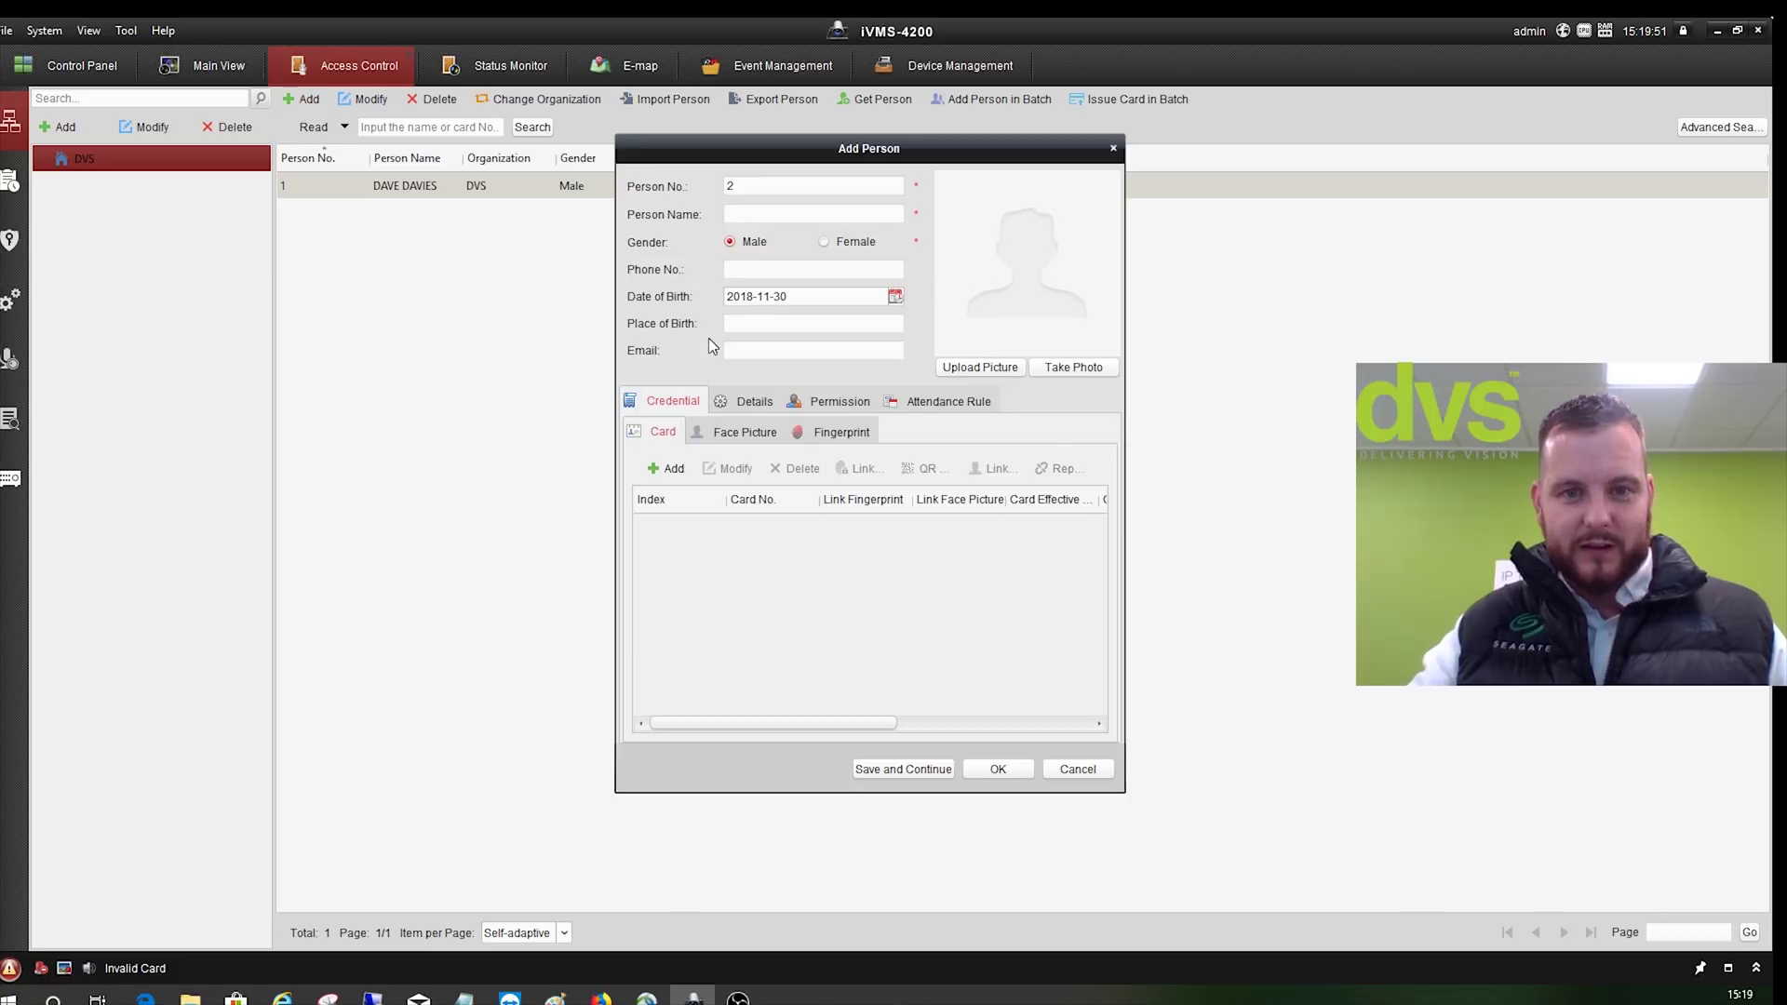
click(760, 214)
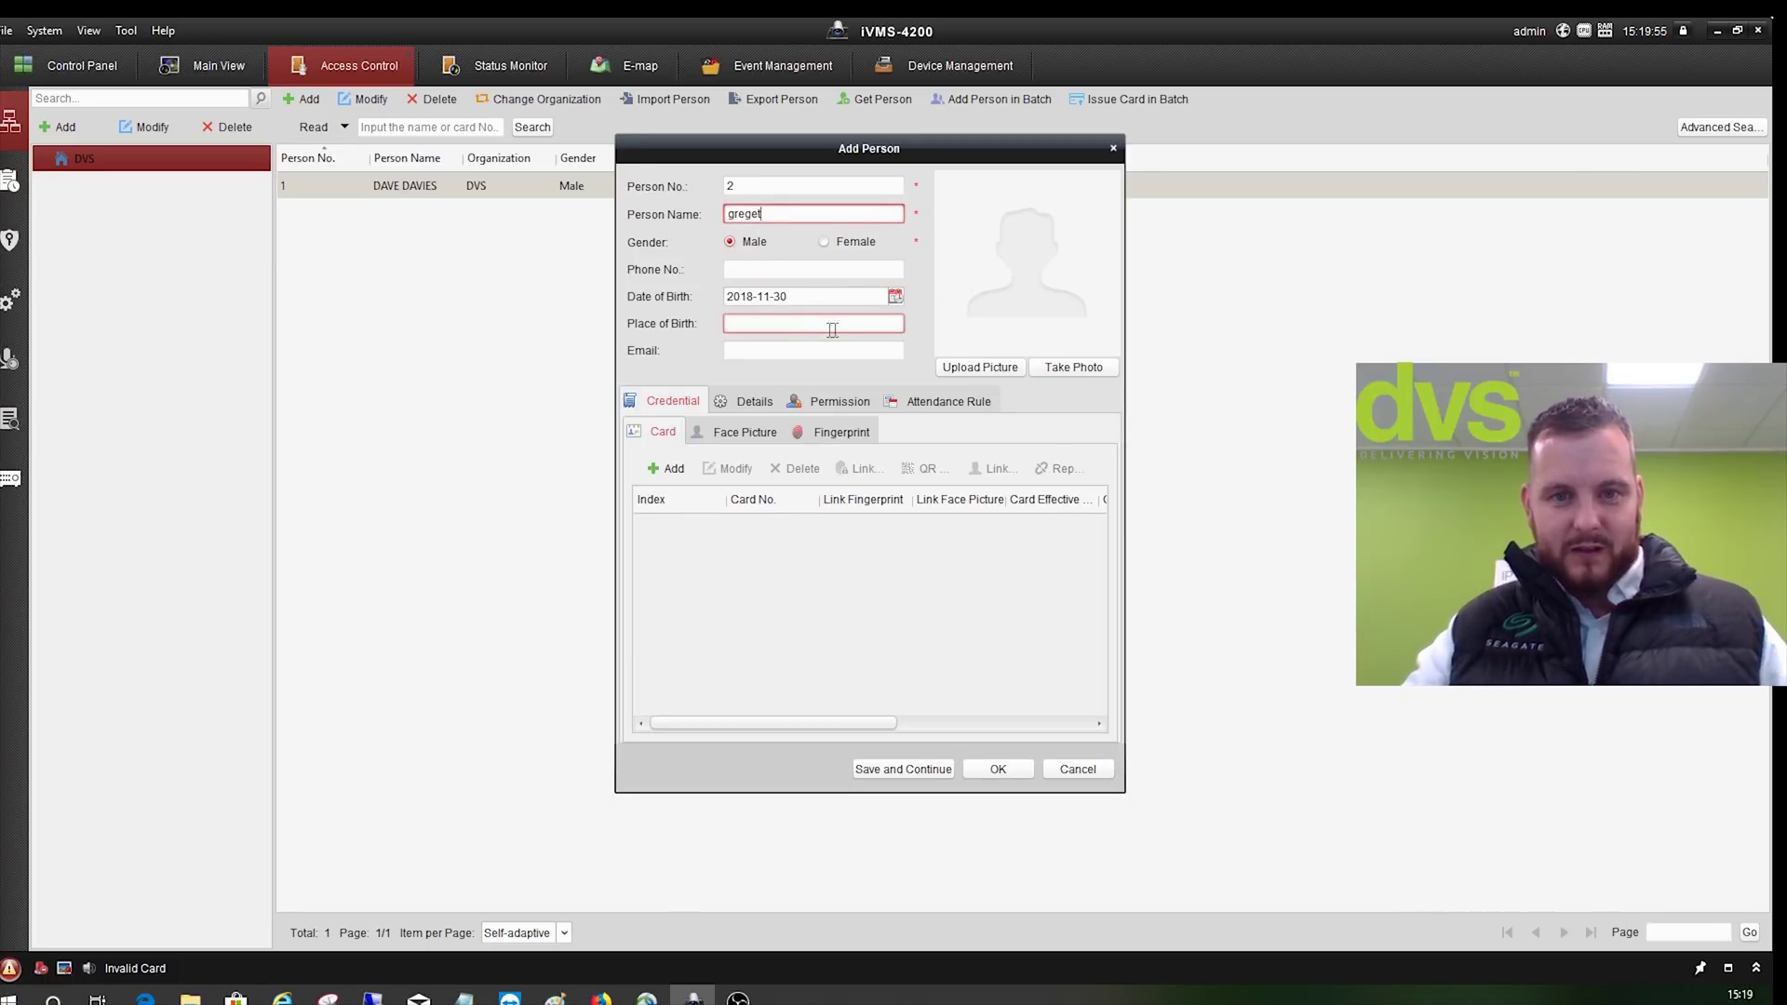
click(737, 400)
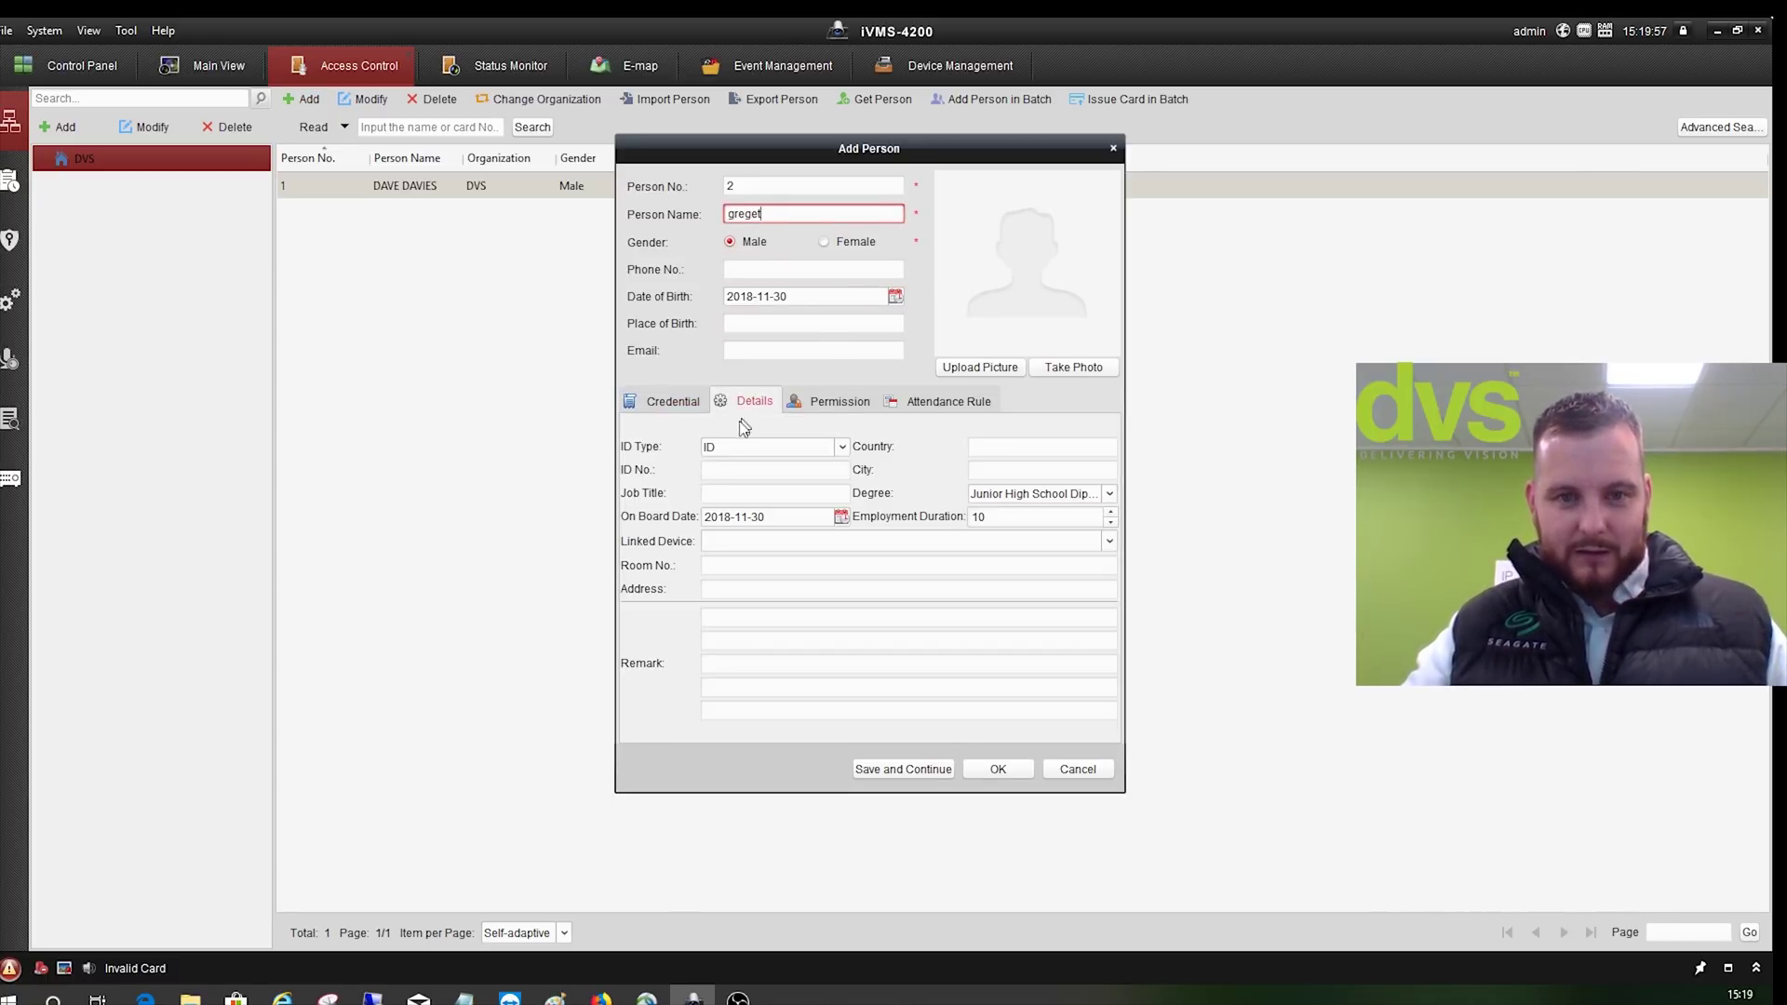
click(802, 400)
click(668, 402)
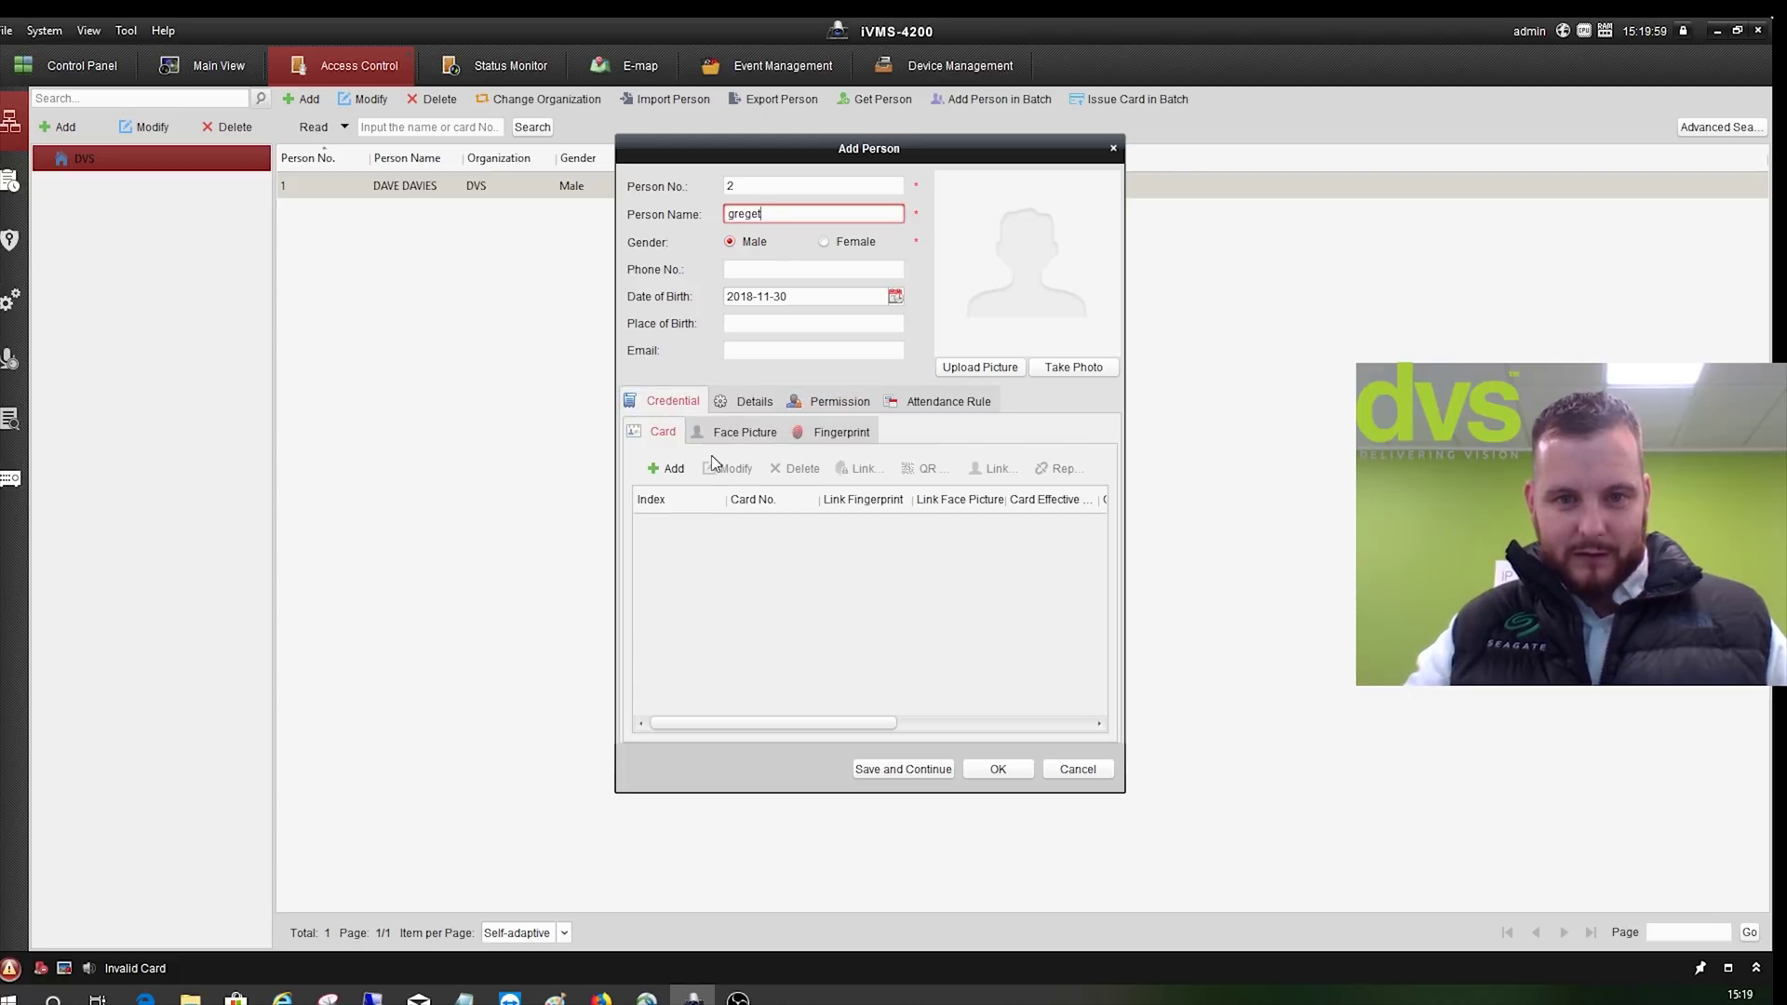
click(671, 478)
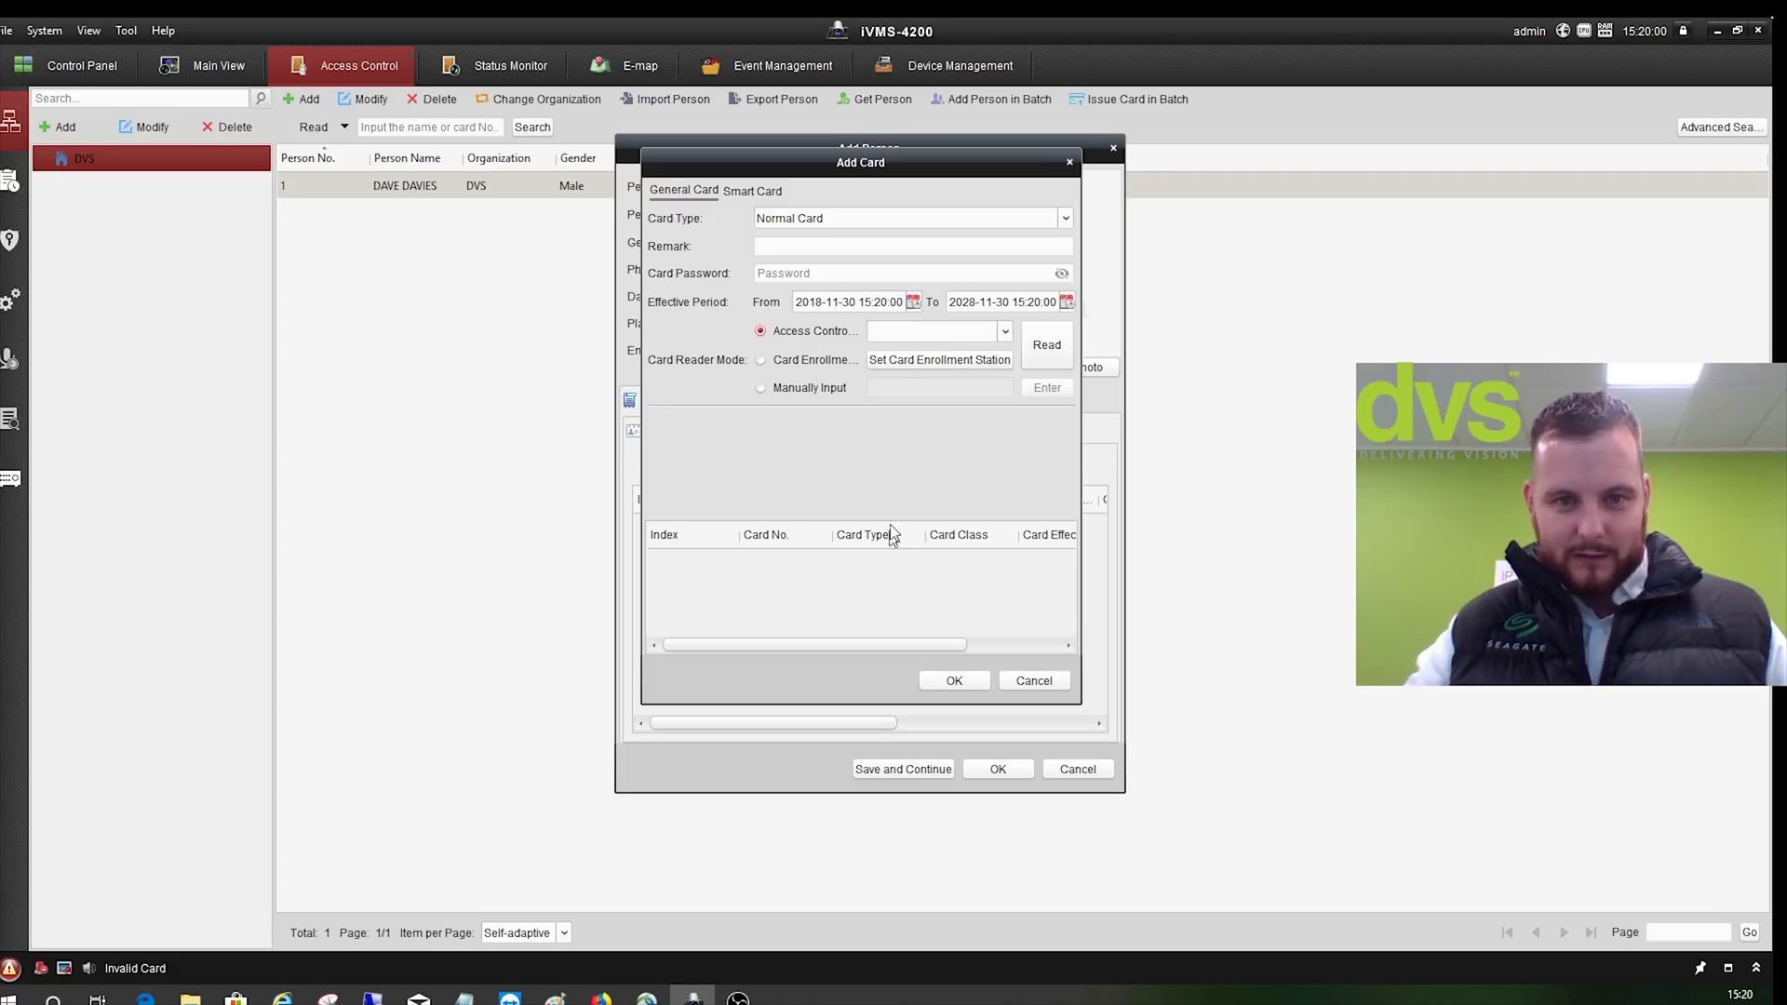
click(781, 392)
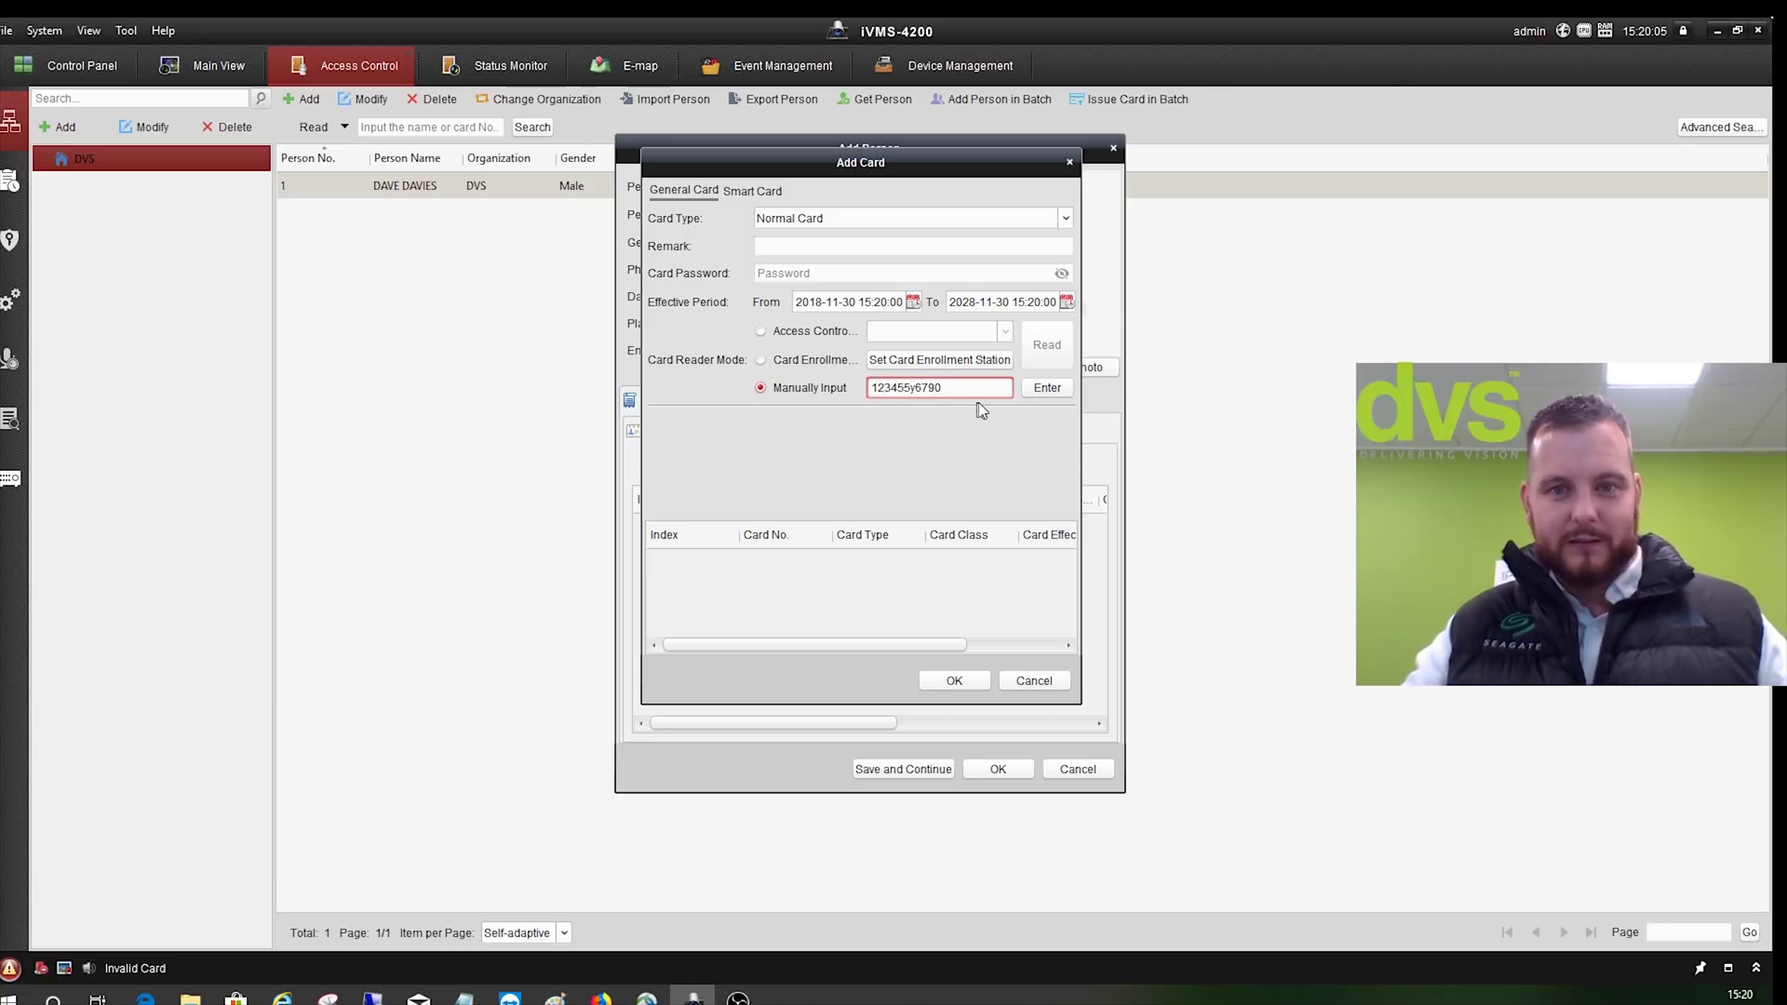
click(1031, 388)
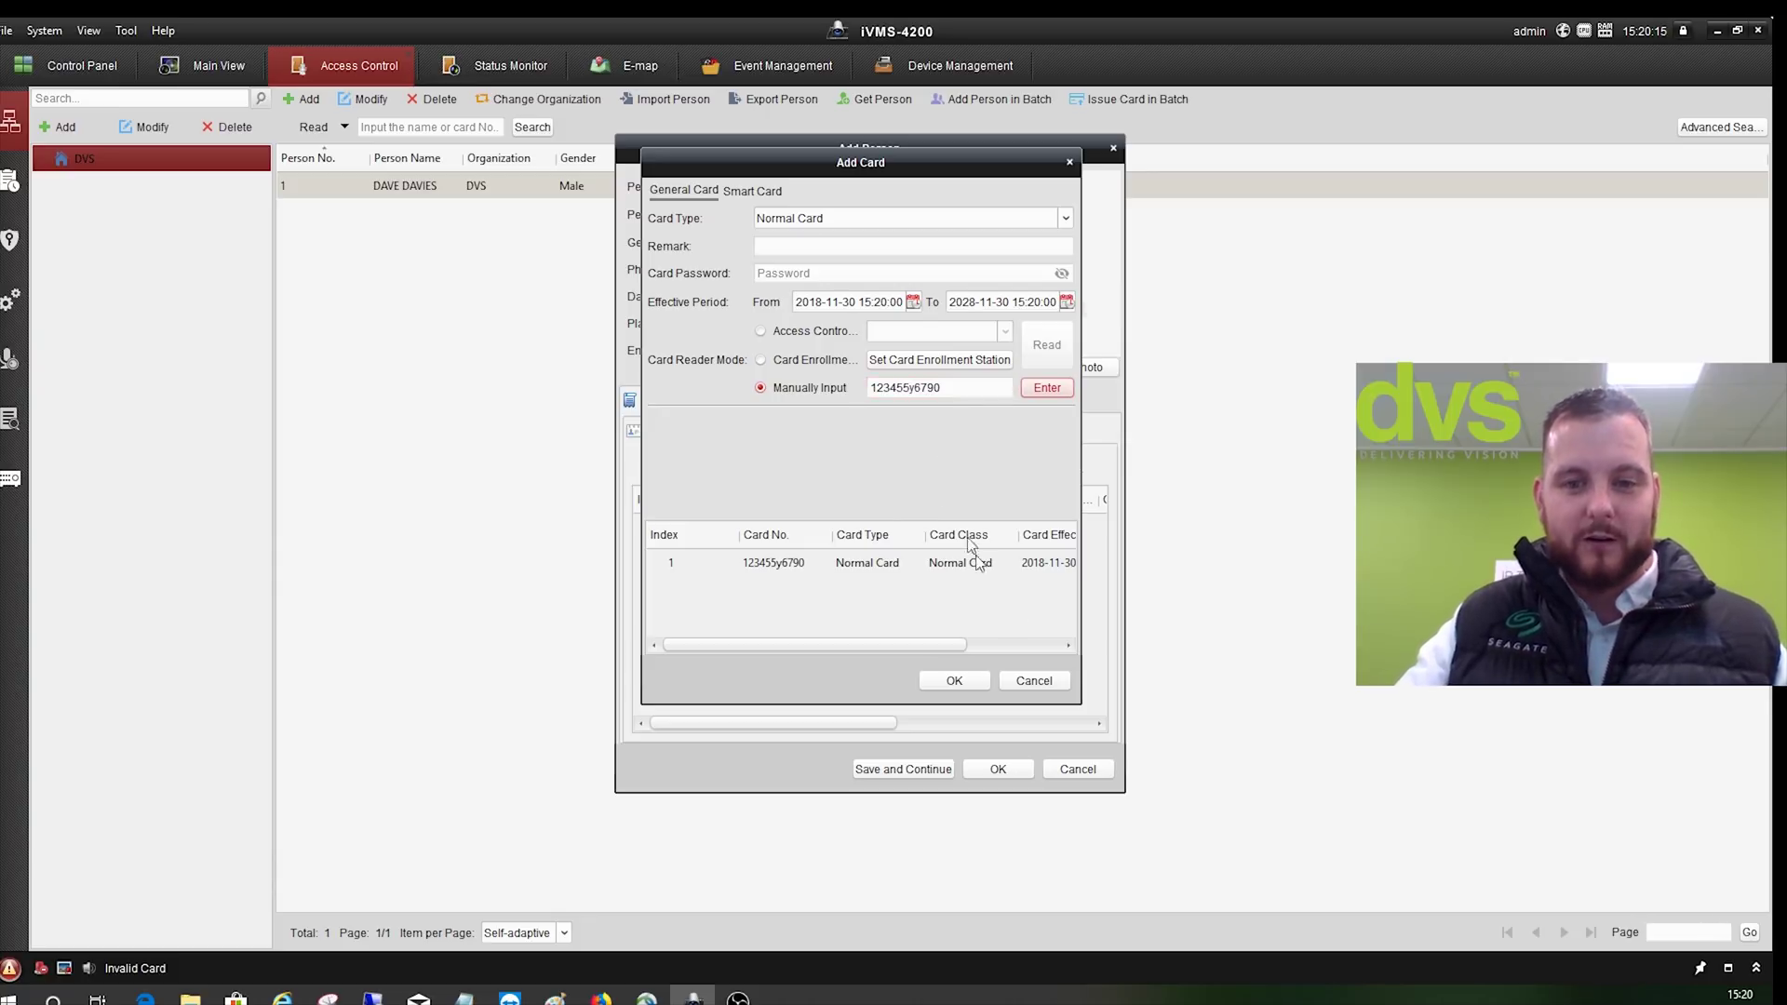
click(1021, 682)
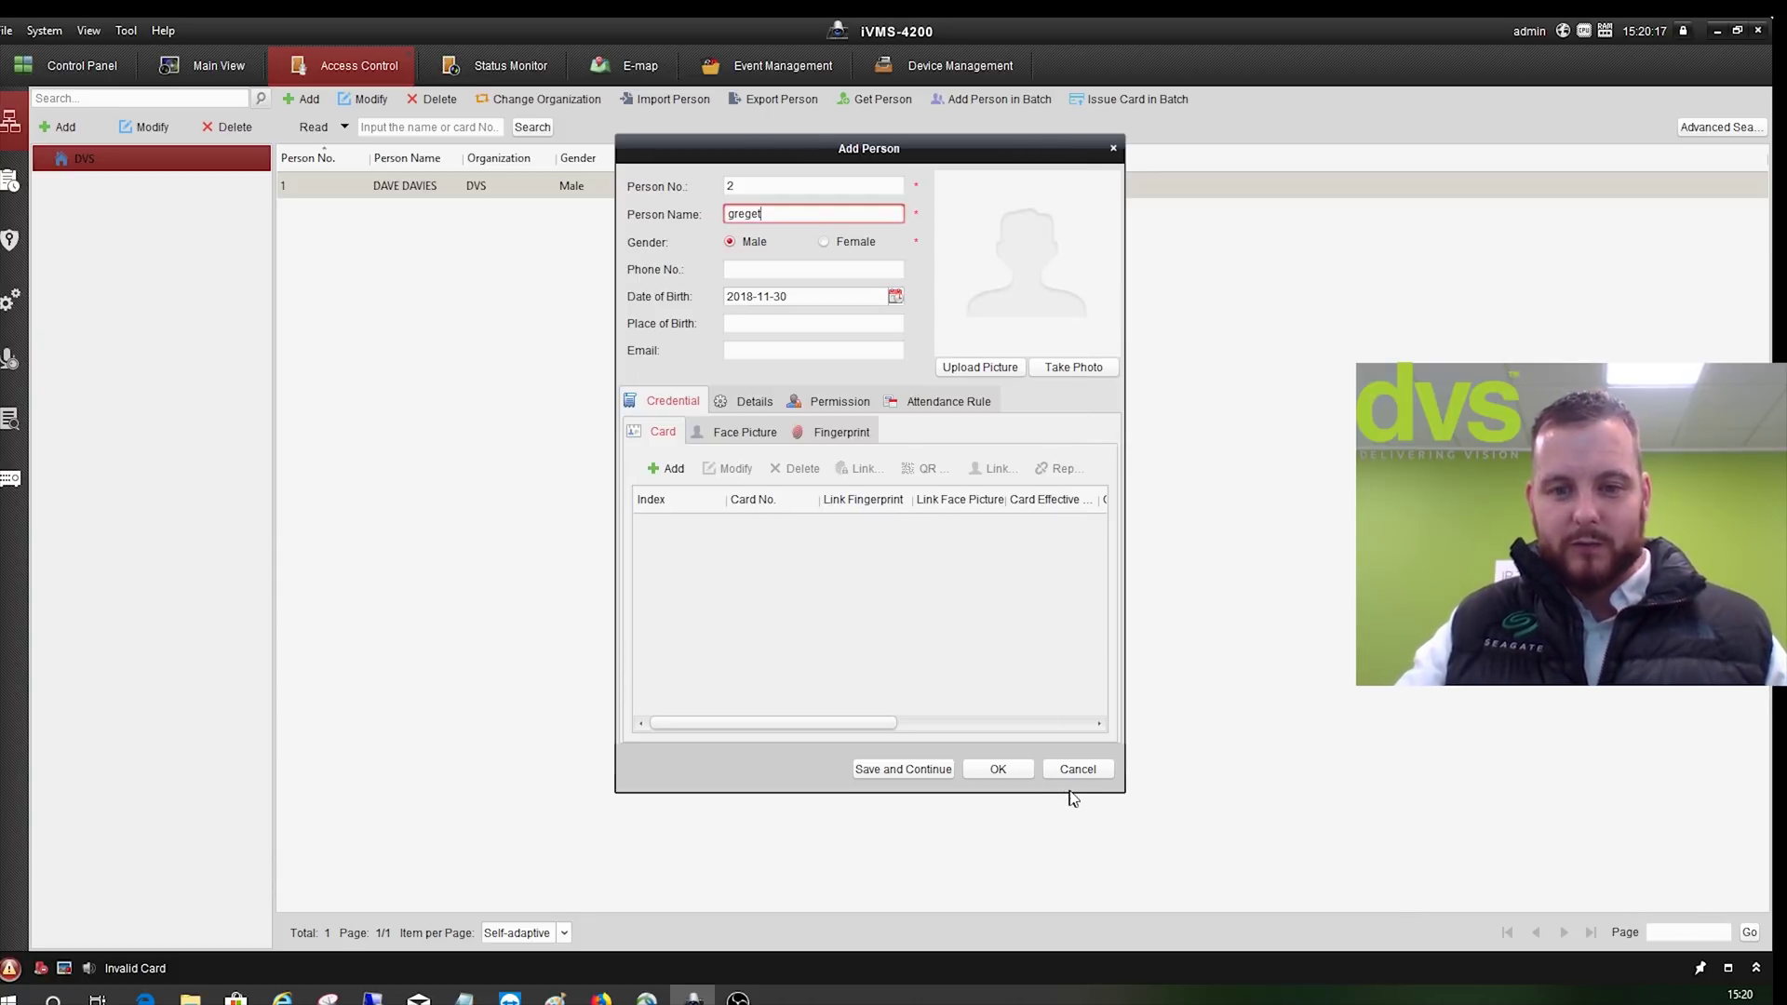
click(1058, 775)
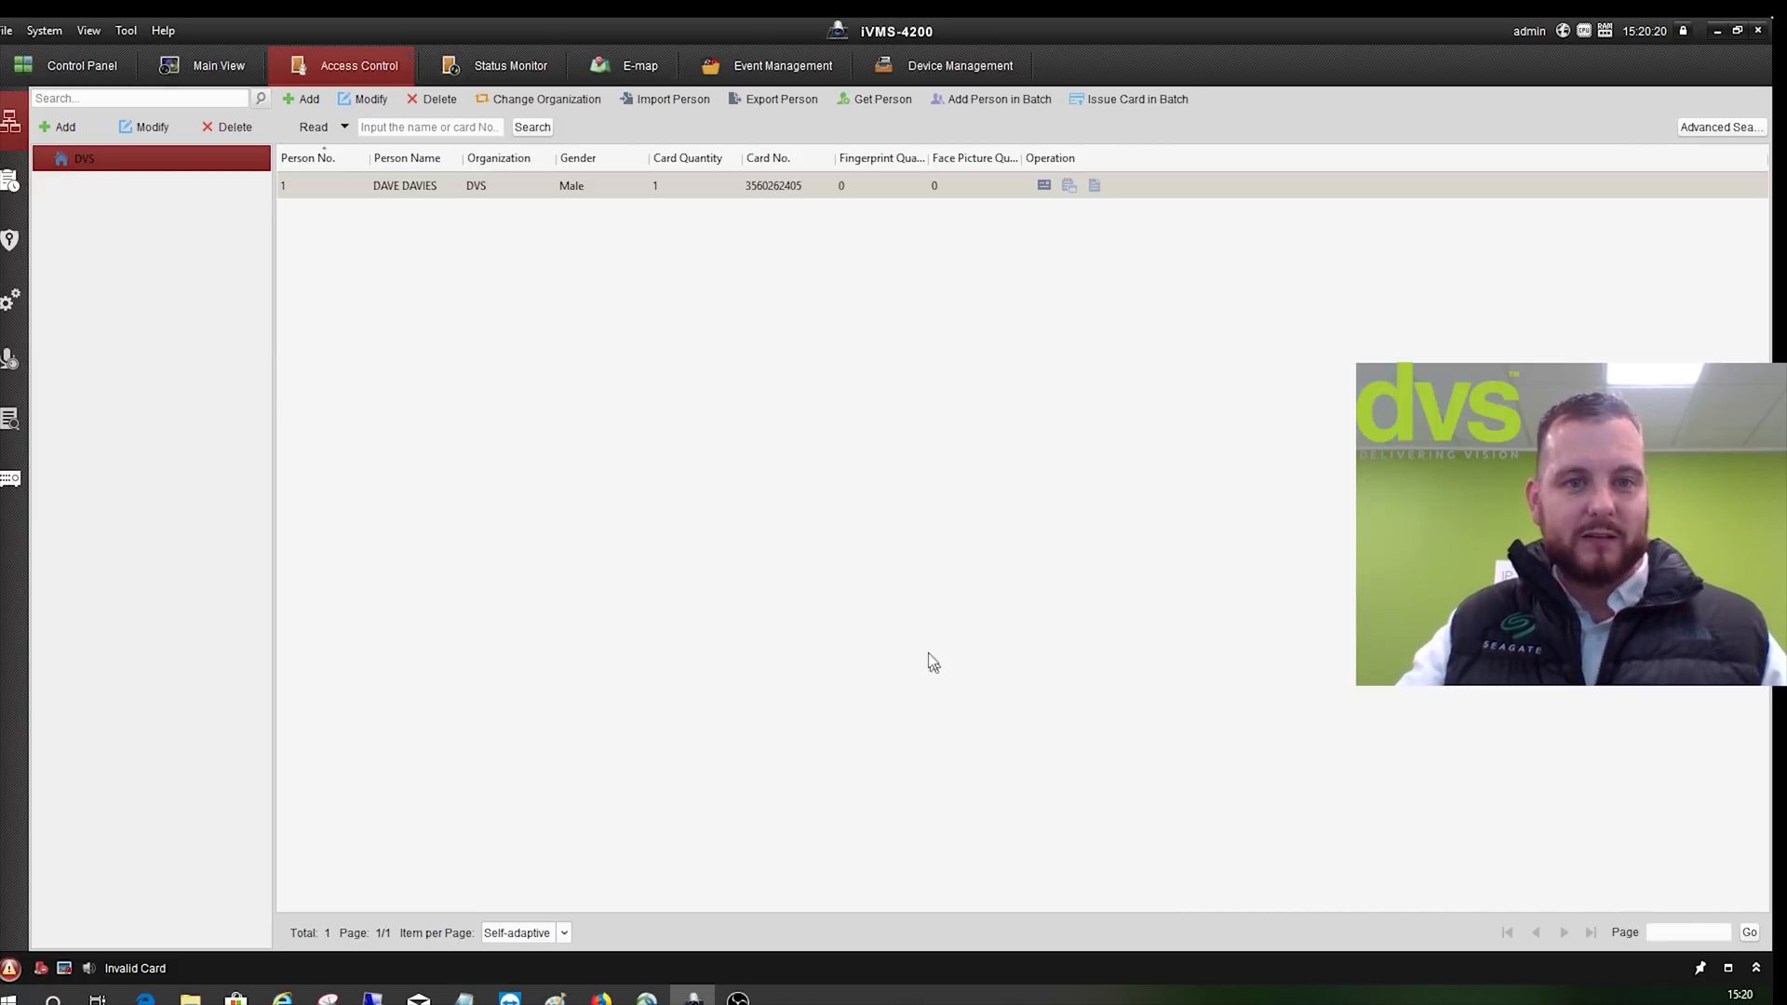
- Play Camera1_Intercom live in Main View briefly, then stop the preview
click(13, 186)
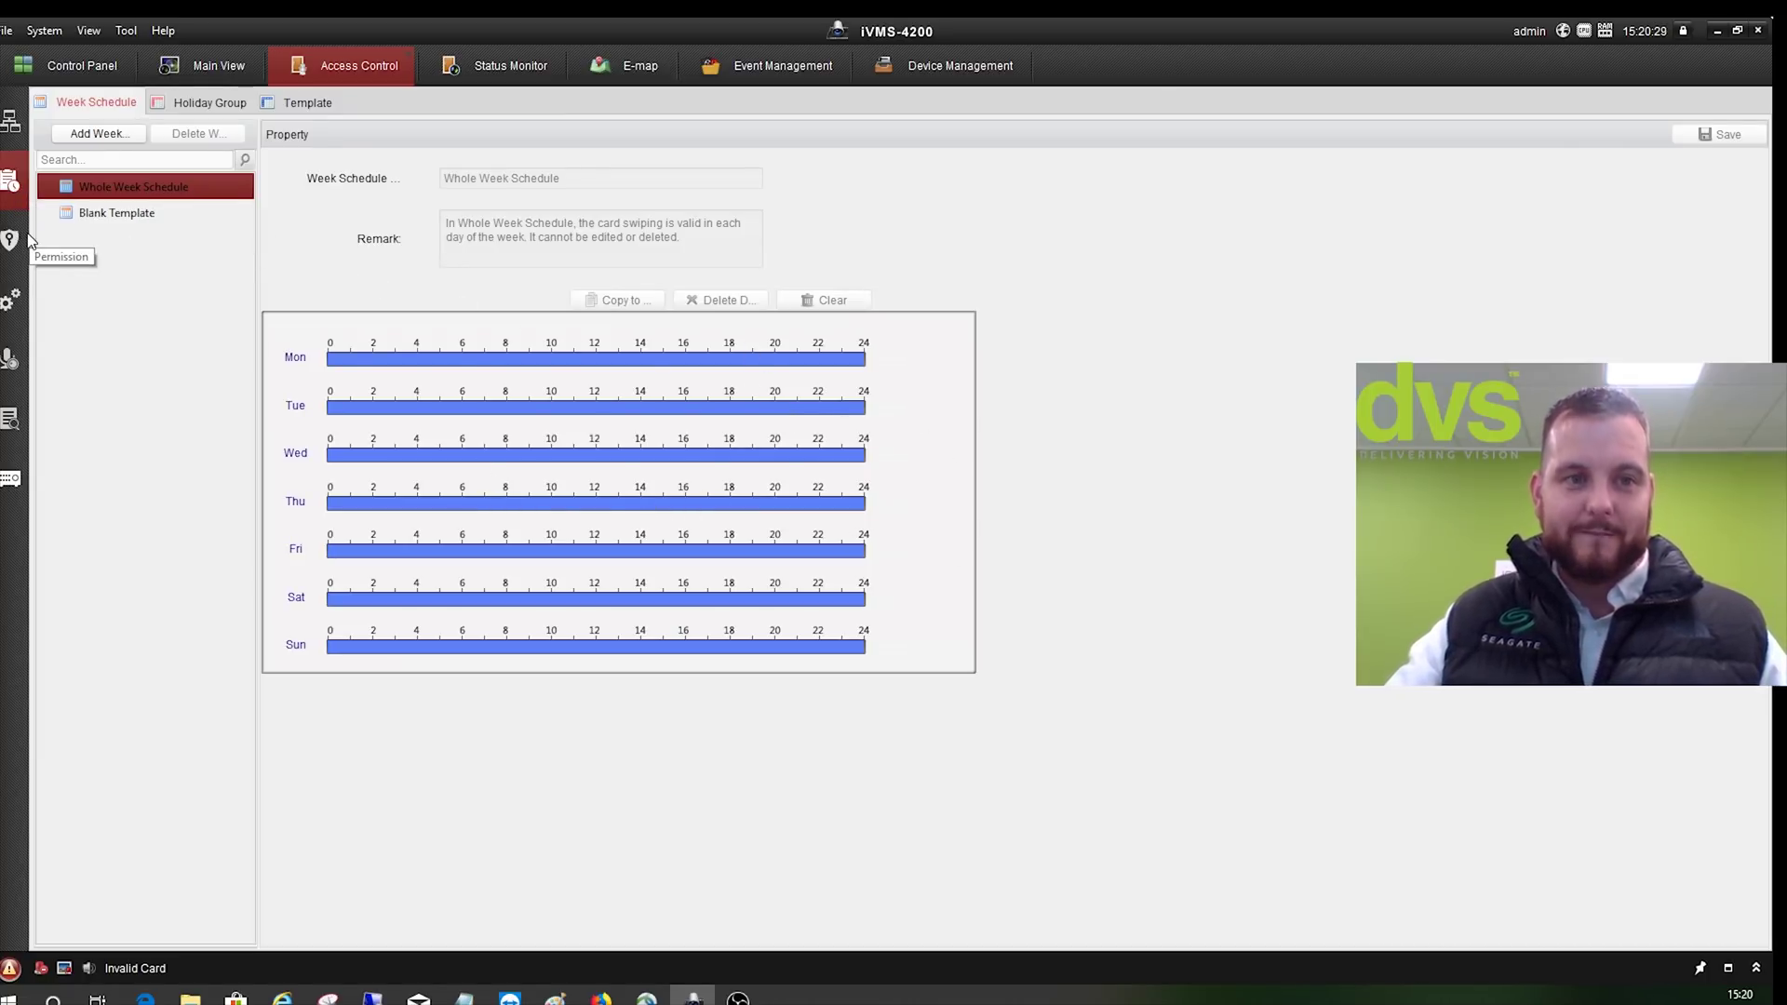
click(209, 74)
click(82, 600)
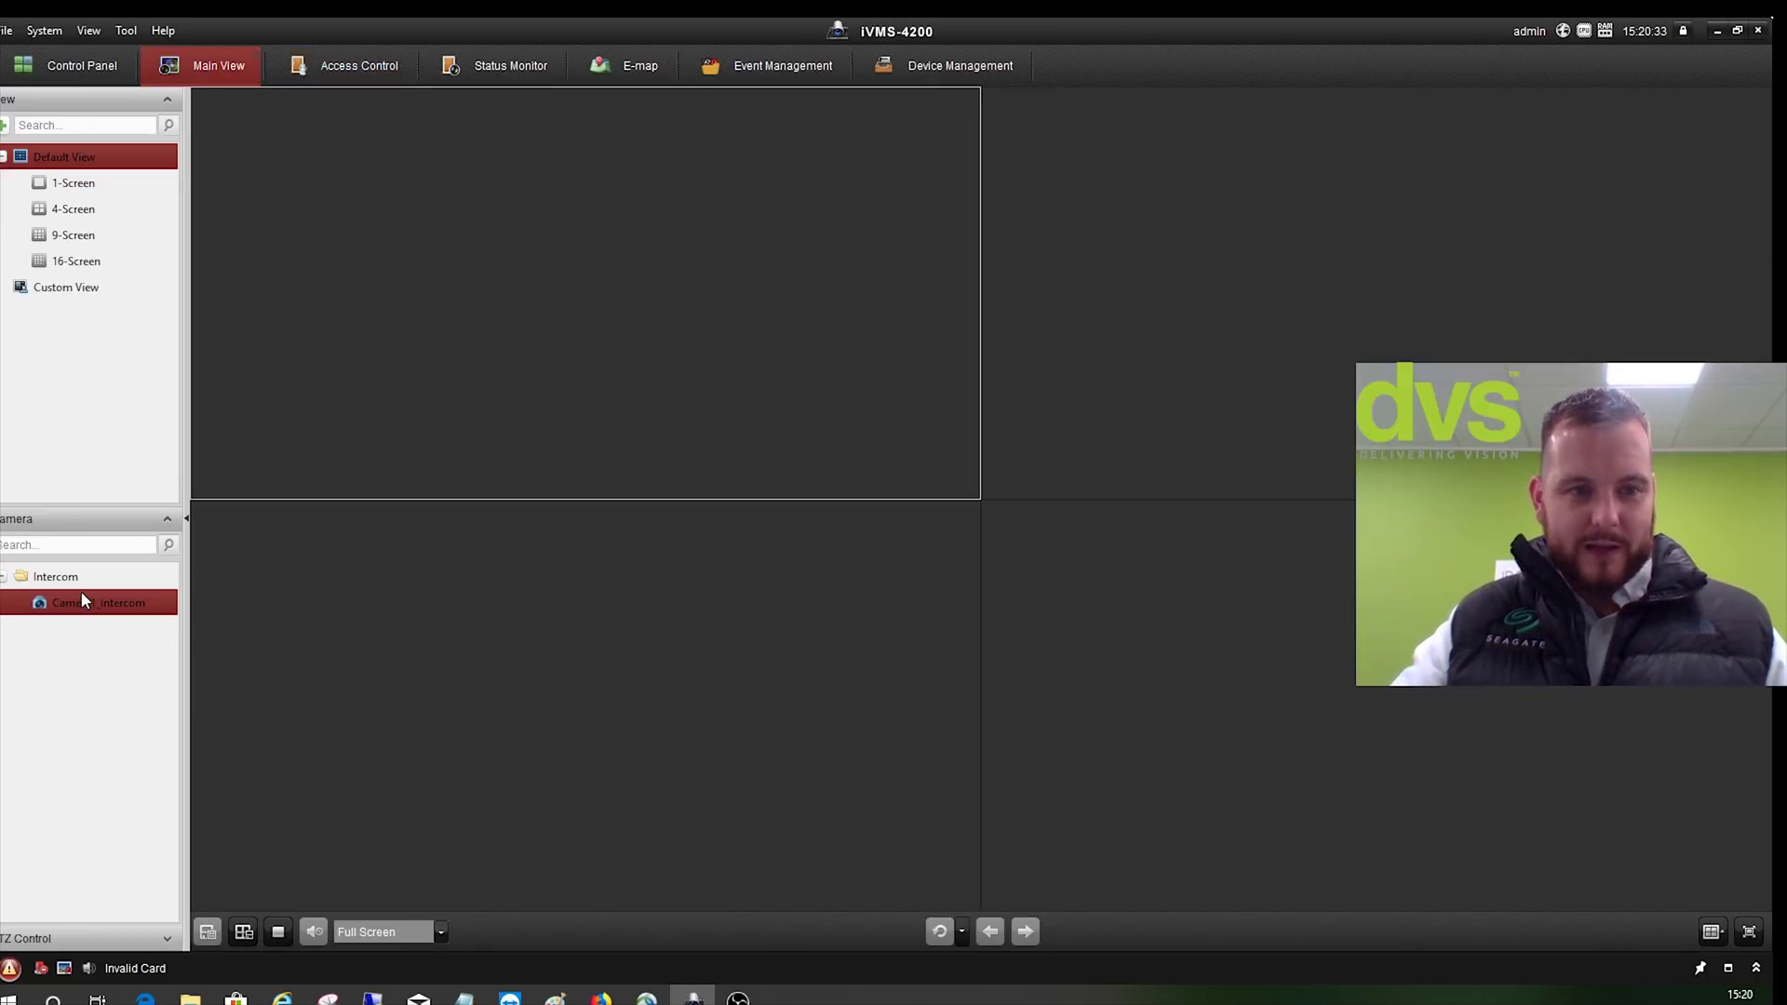
double_click(81, 601)
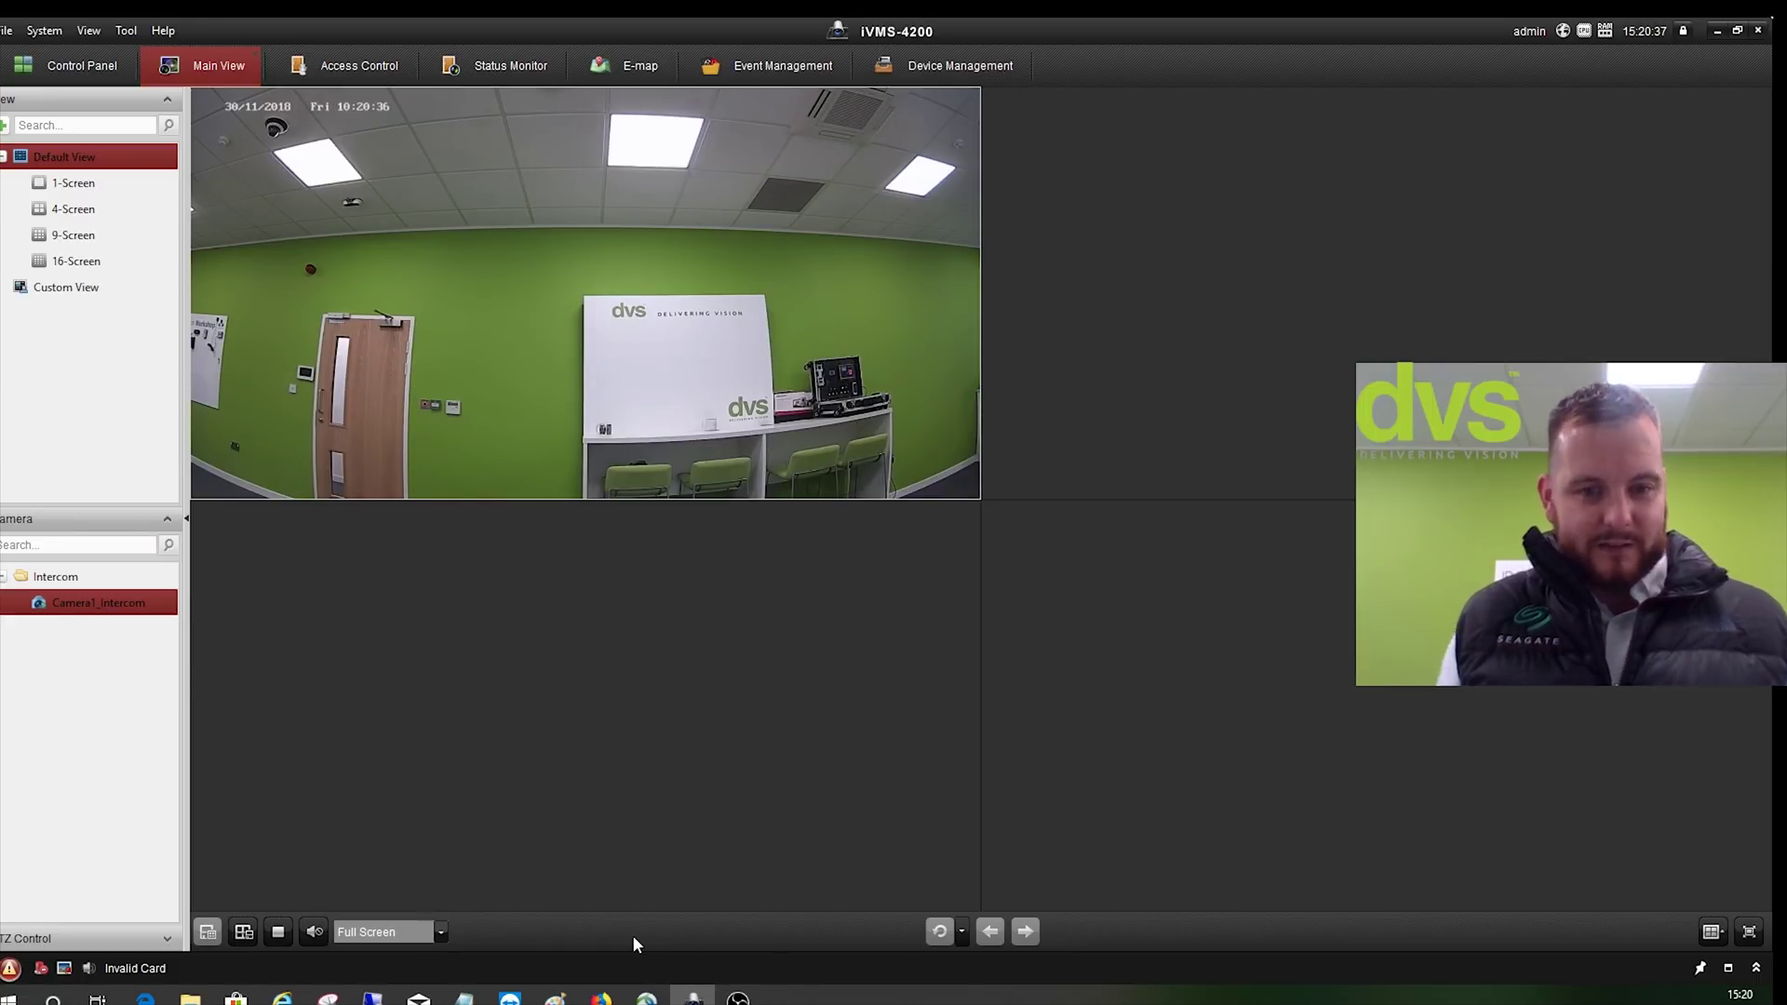
click(276, 934)
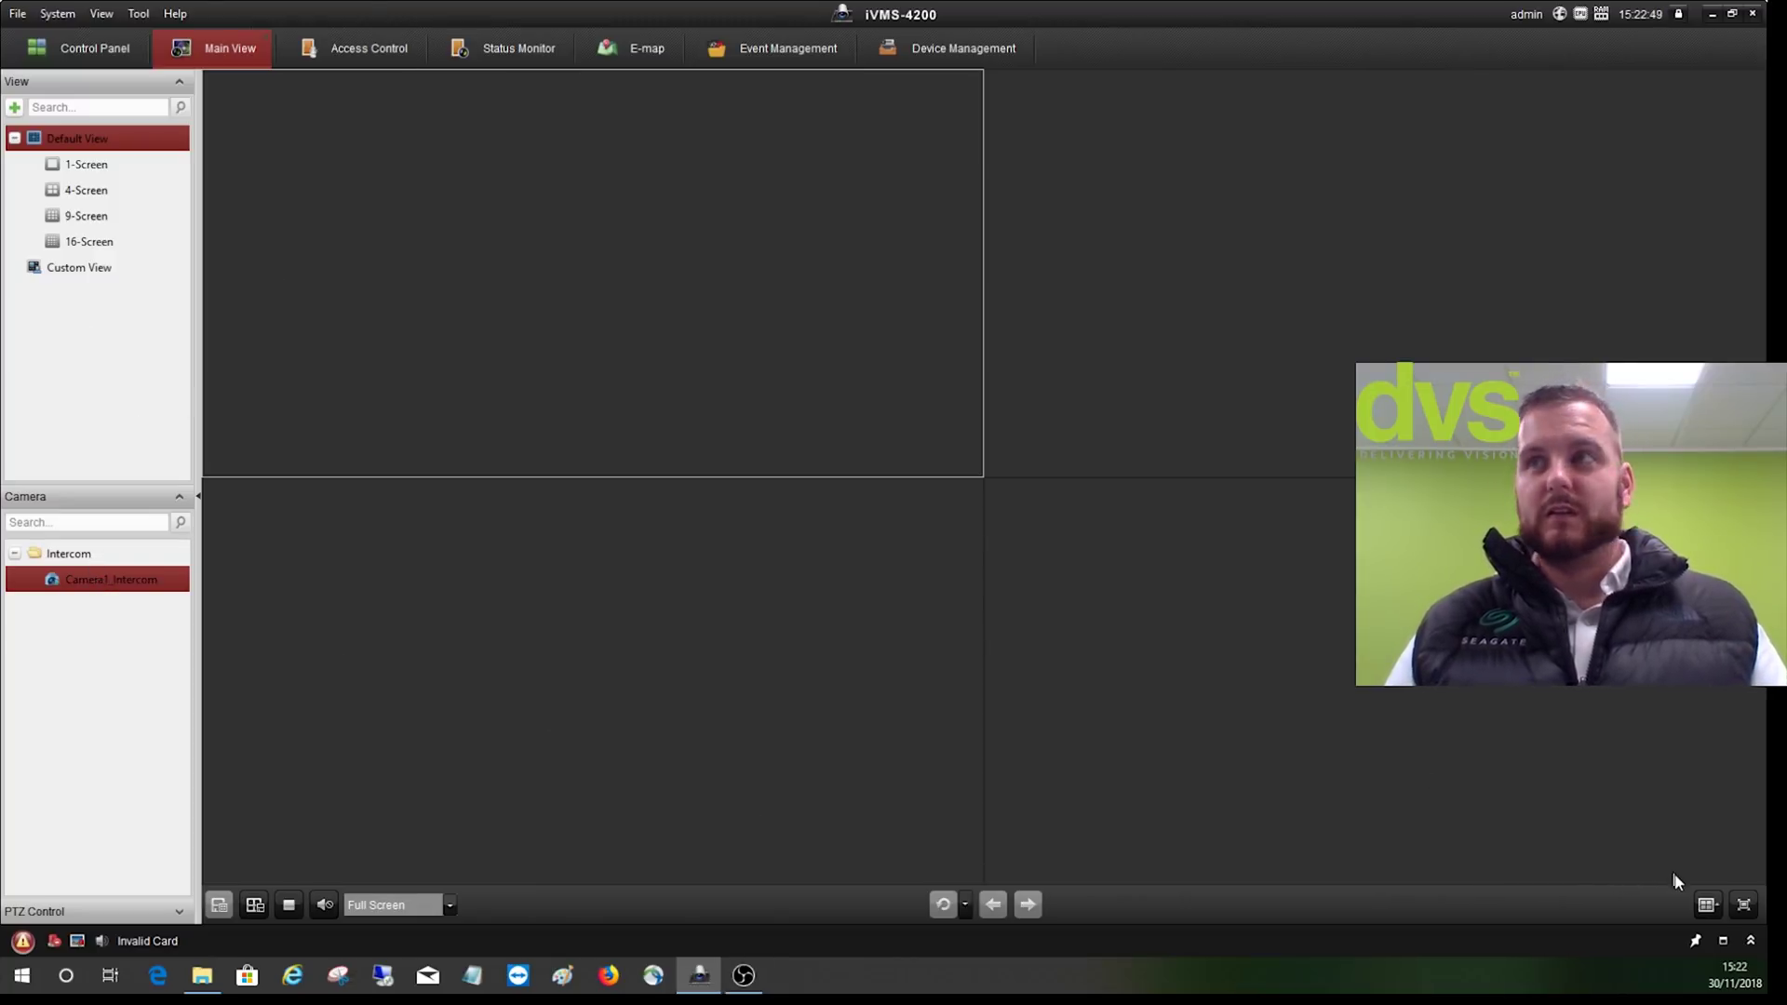
click(1707, 906)
- Switch the Main View to a single full-window 1-screen division
double_click(930, 447)
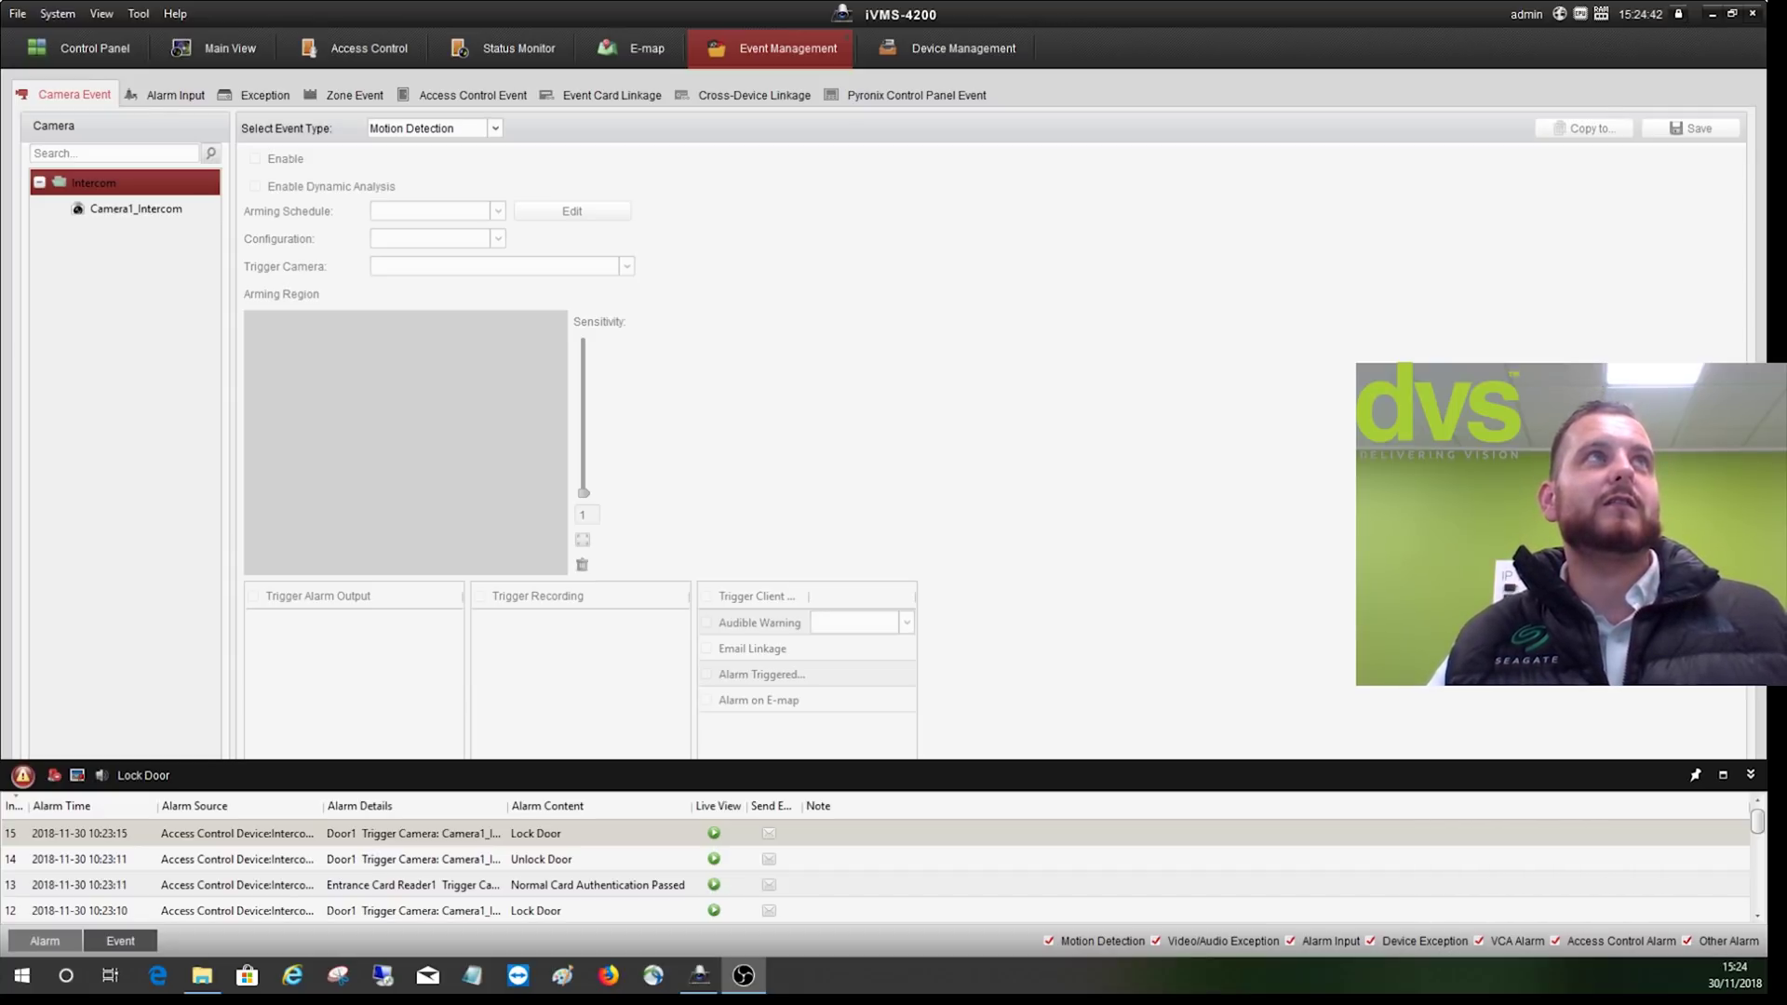
- Bring up Door1's access control event list under Access Control Event
click(131, 213)
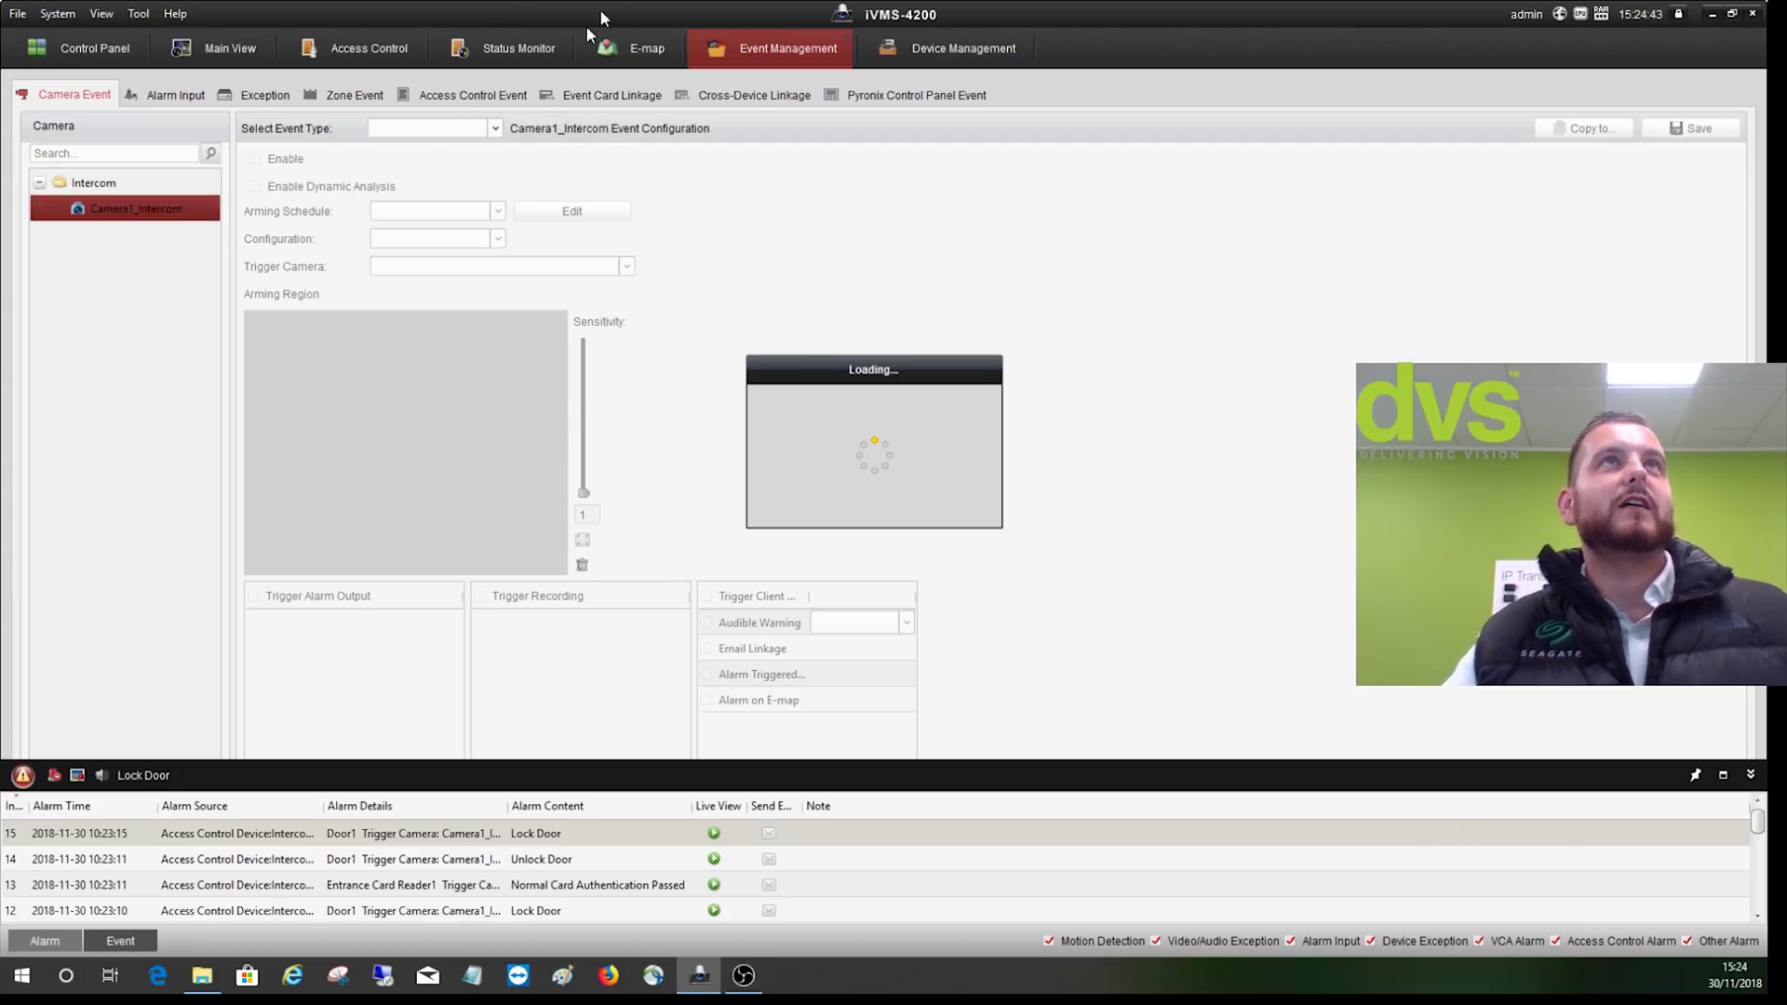
click(428, 92)
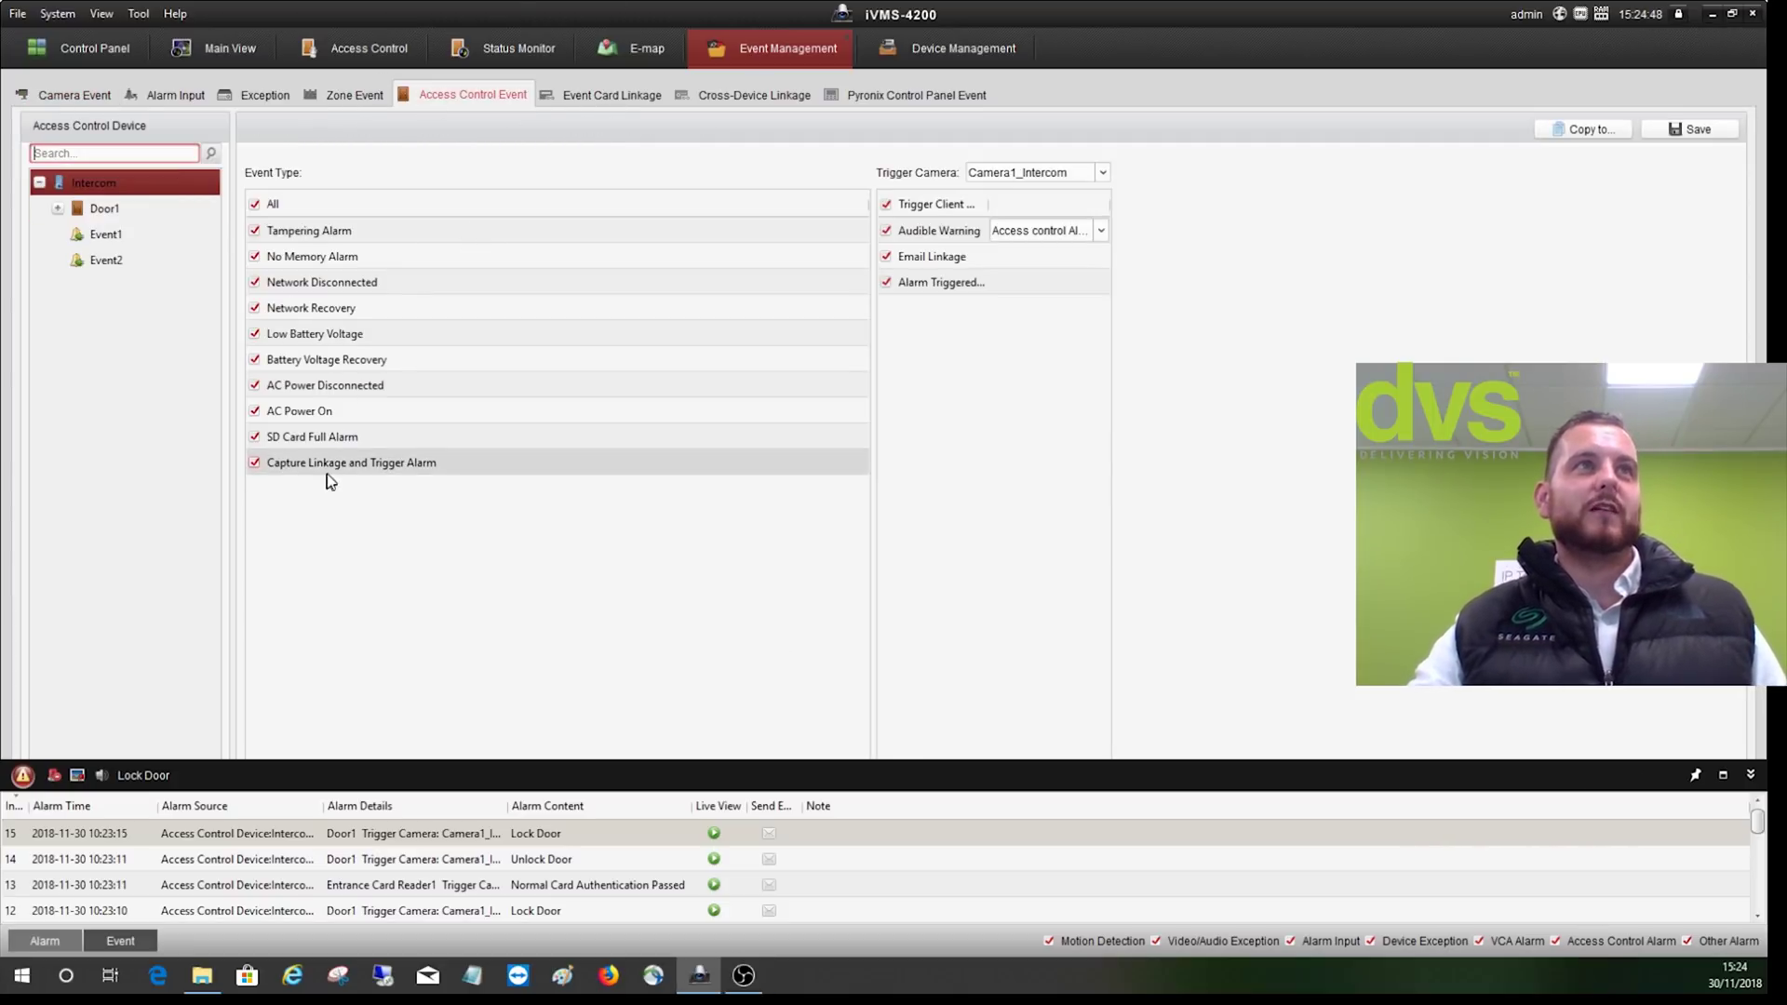
double_click(105, 210)
click(125, 236)
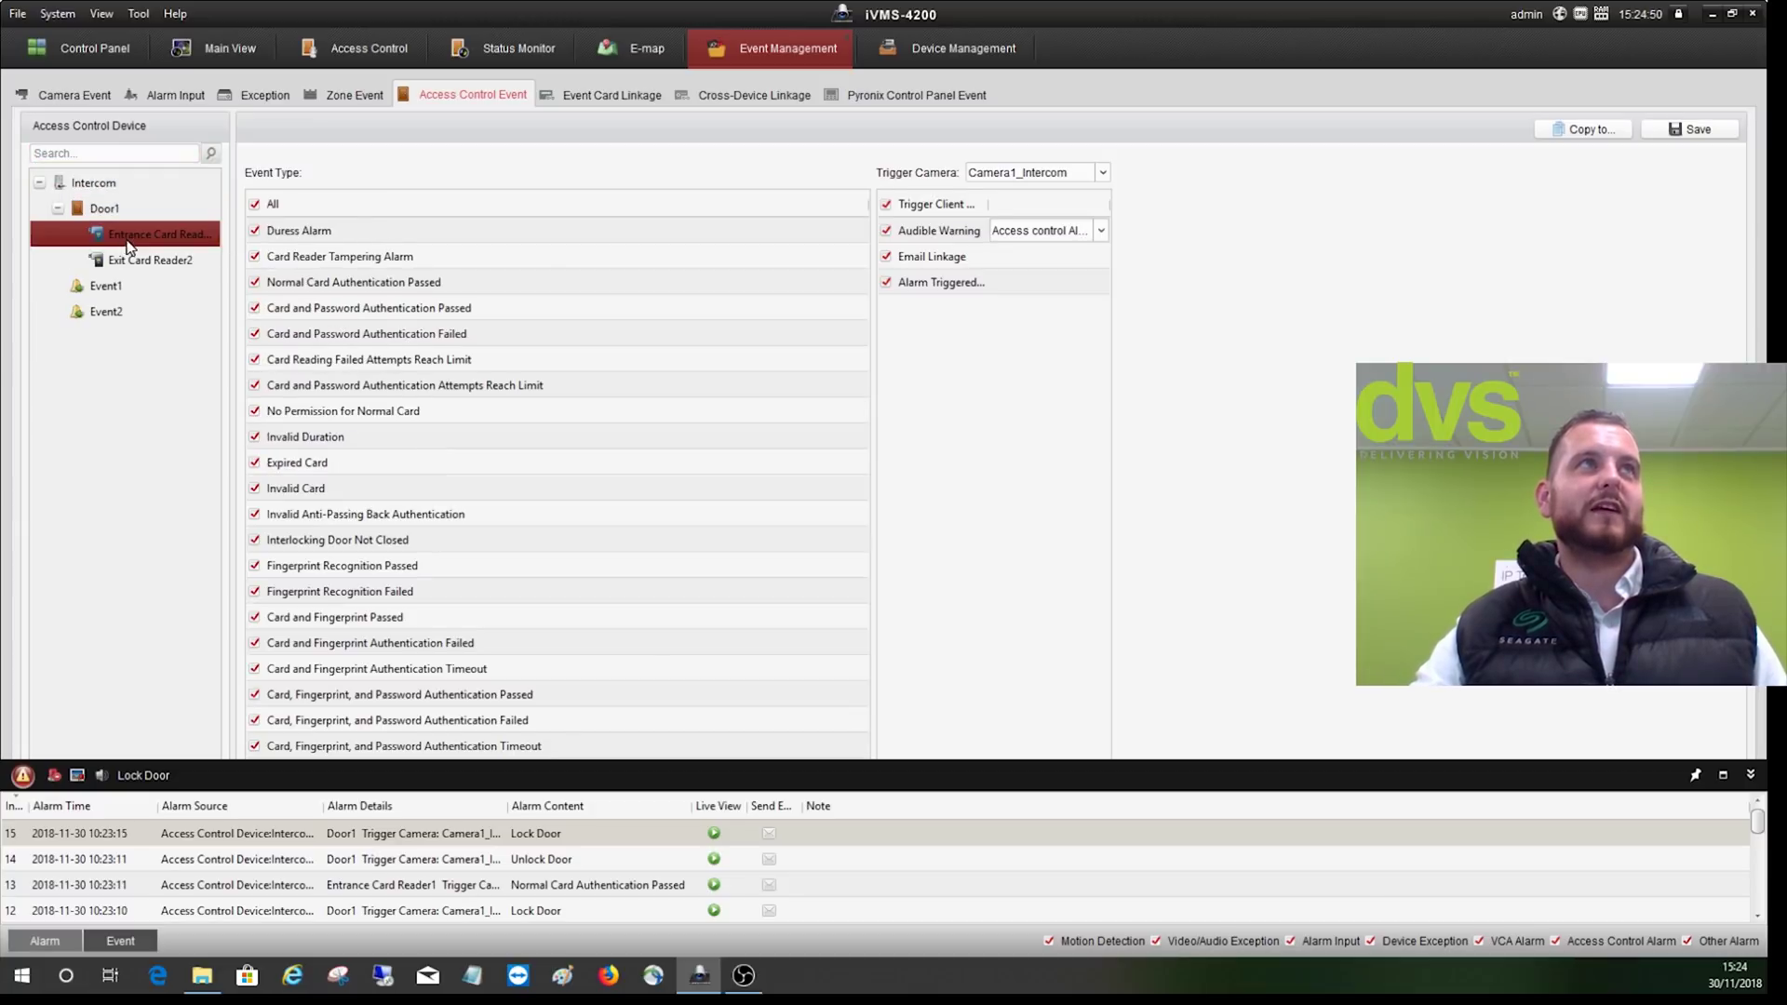
click(1752, 776)
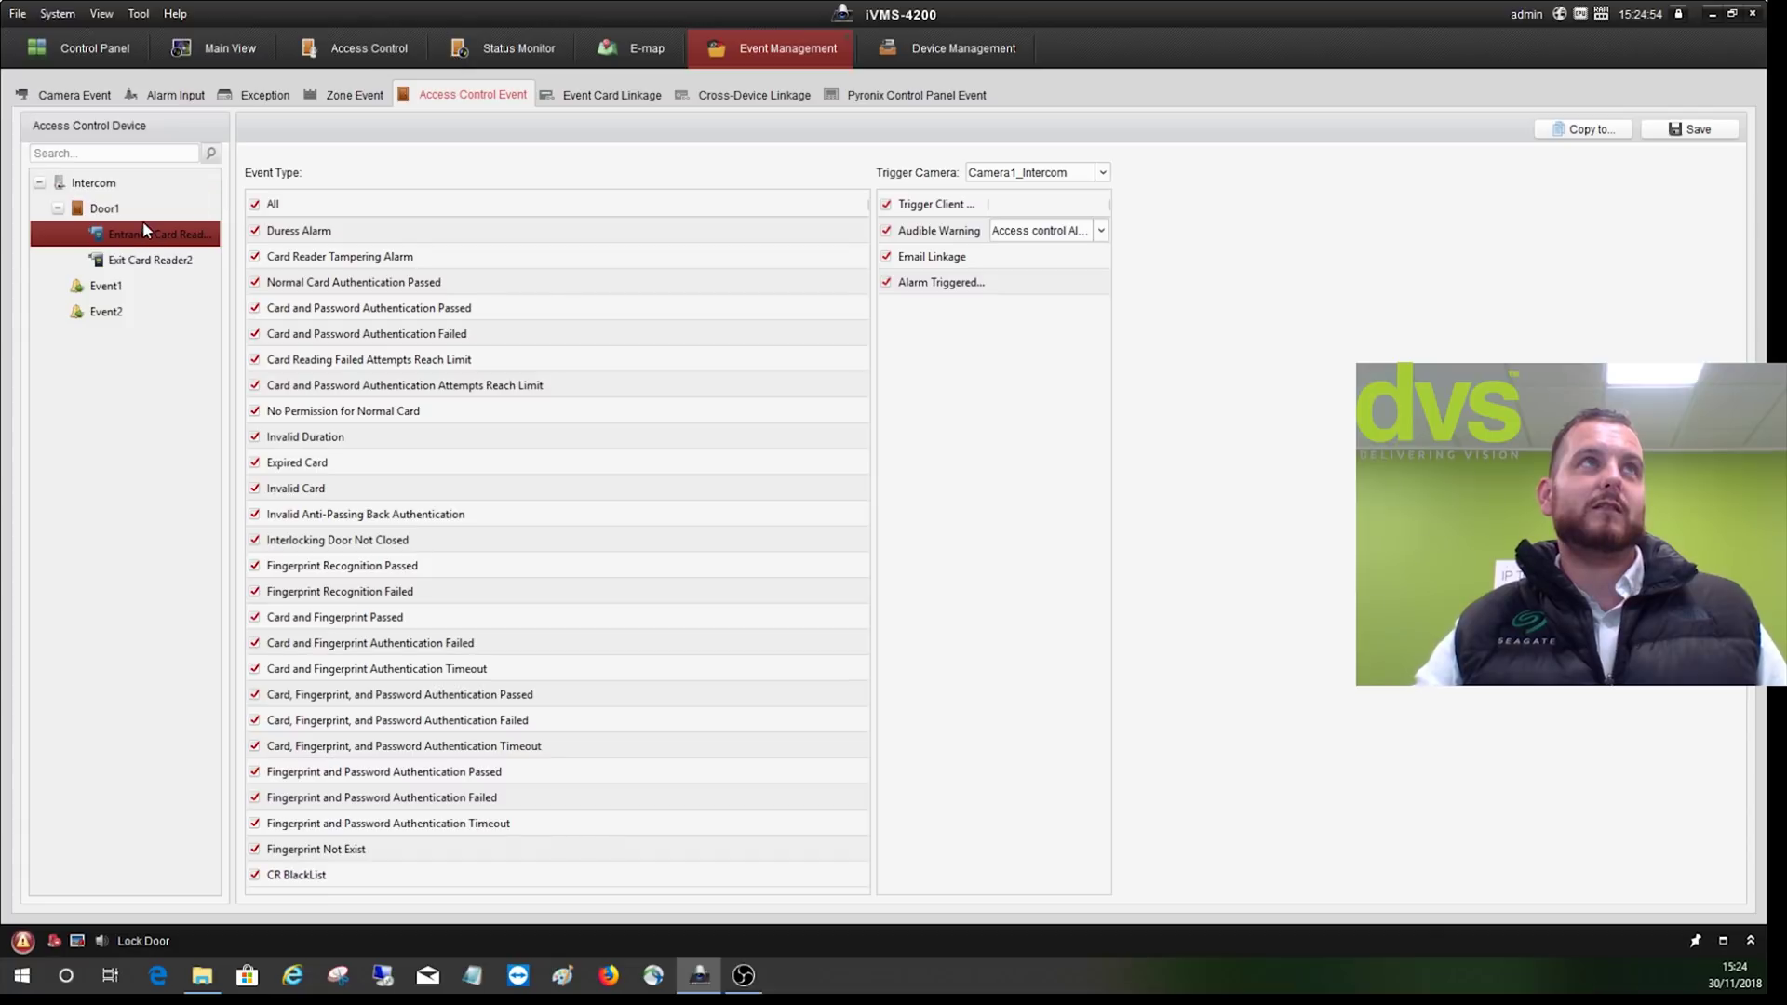
click(110, 208)
- Set Camera1_Intercom as Door1's trigger camera and save the linkage
scroll(517, 752, down, 5)
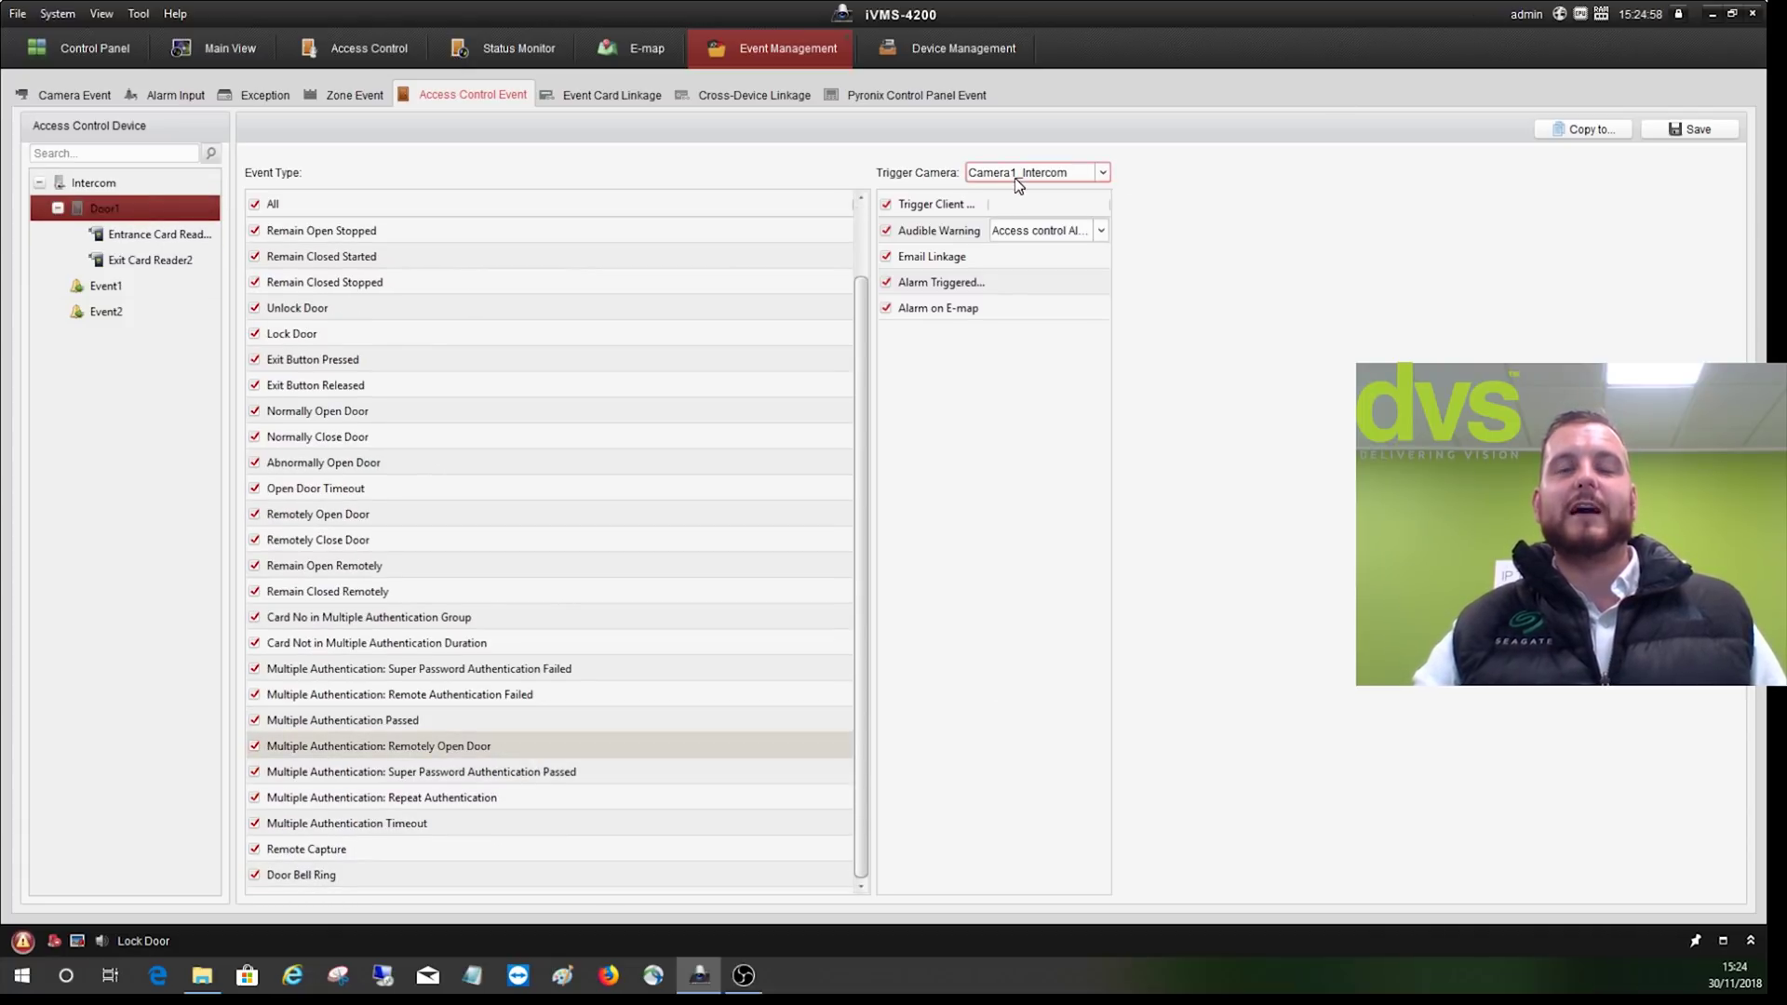
click(1075, 172)
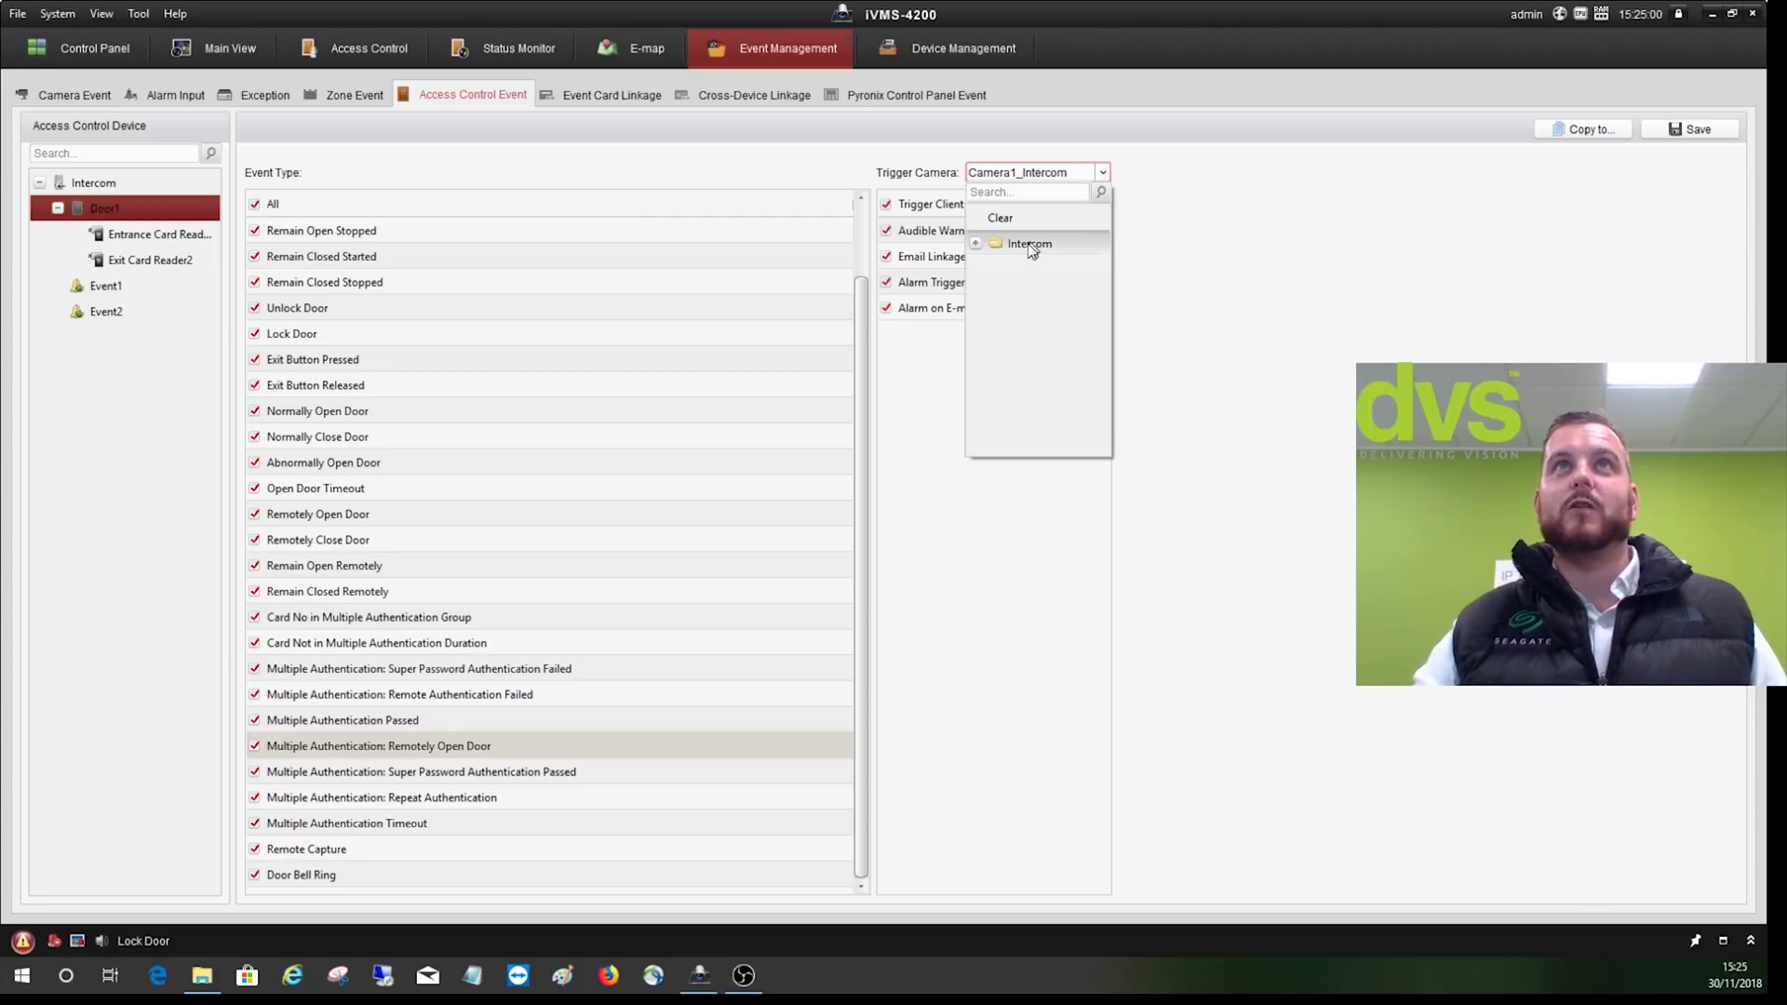
click(975, 244)
click(1294, 228)
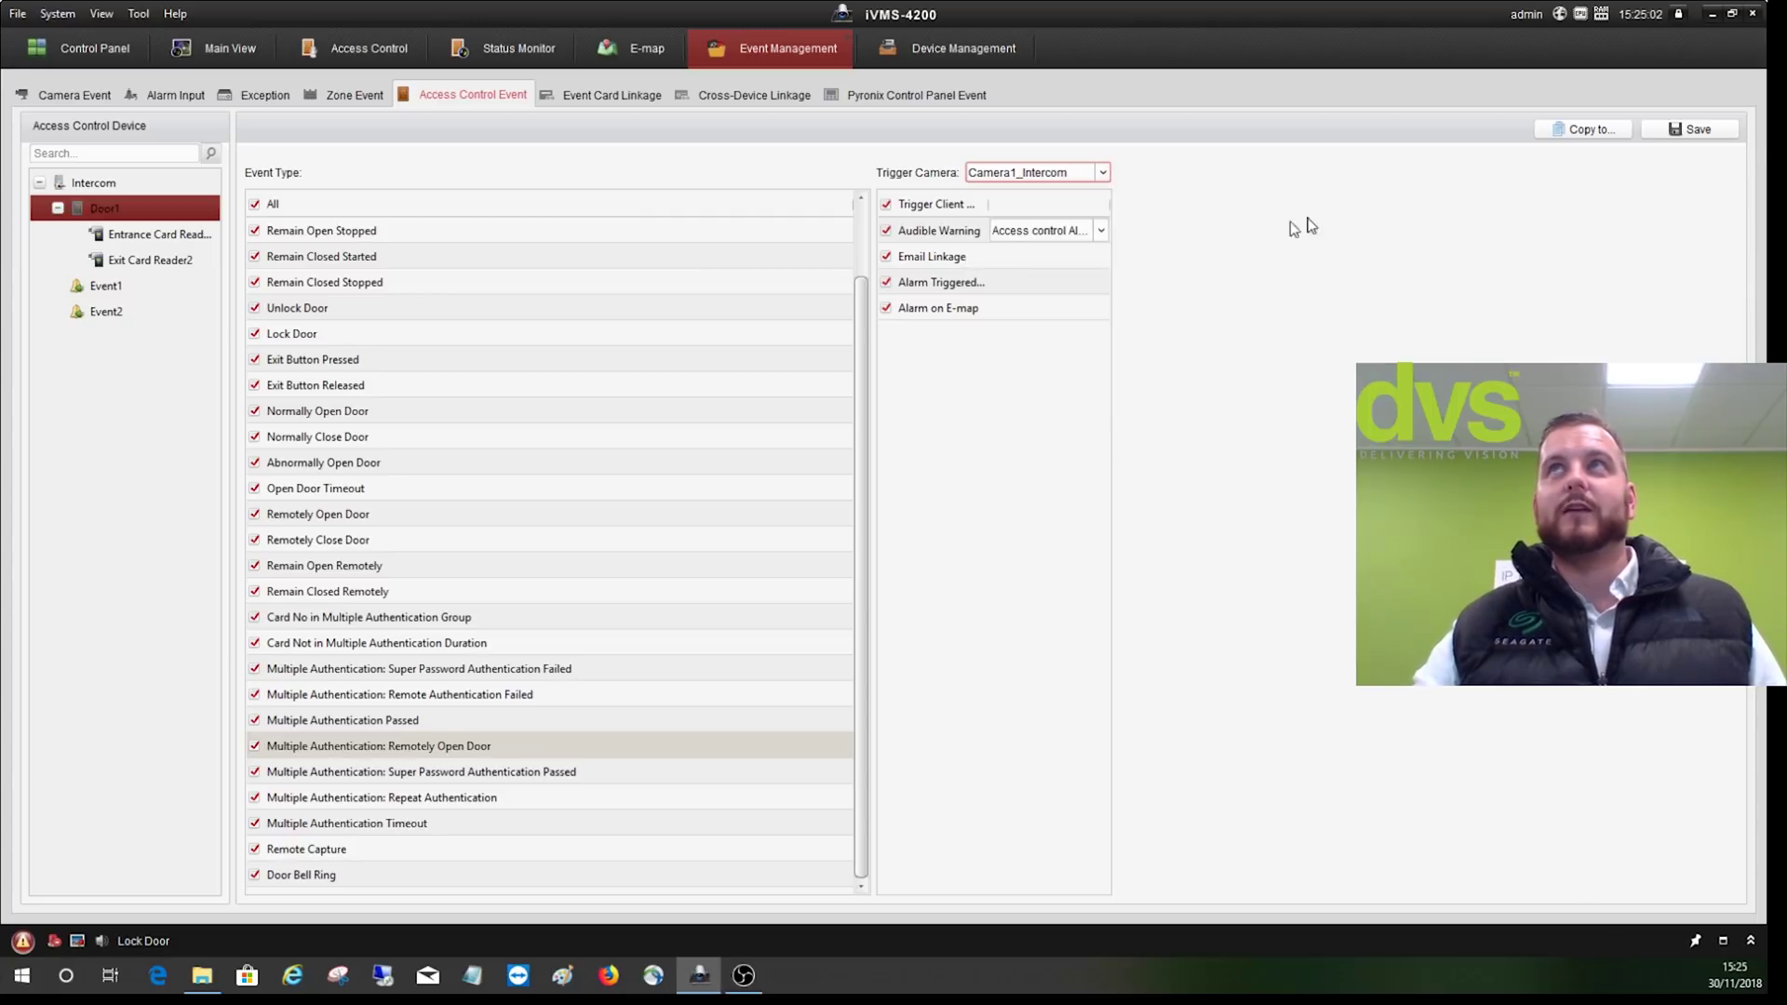
click(1689, 129)
- Check the Entrance and Exit Card Reader2 events and the camera event page, then open the E-map
click(177, 235)
click(175, 260)
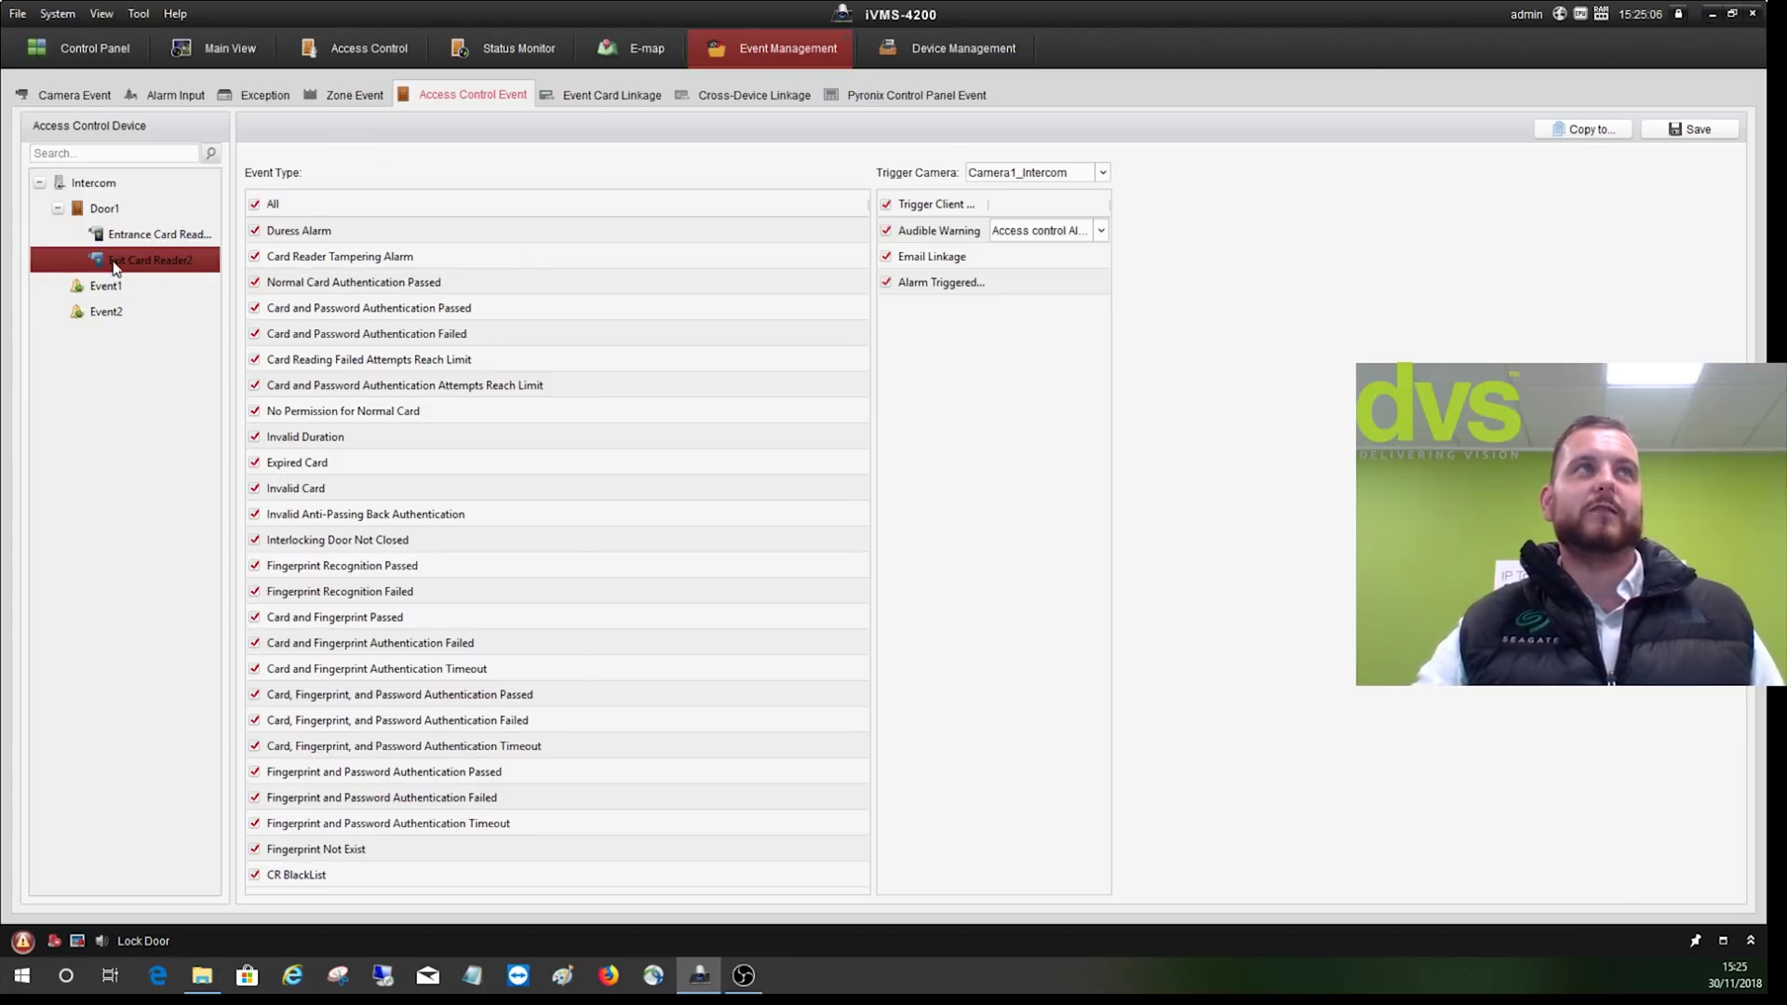
click(73, 97)
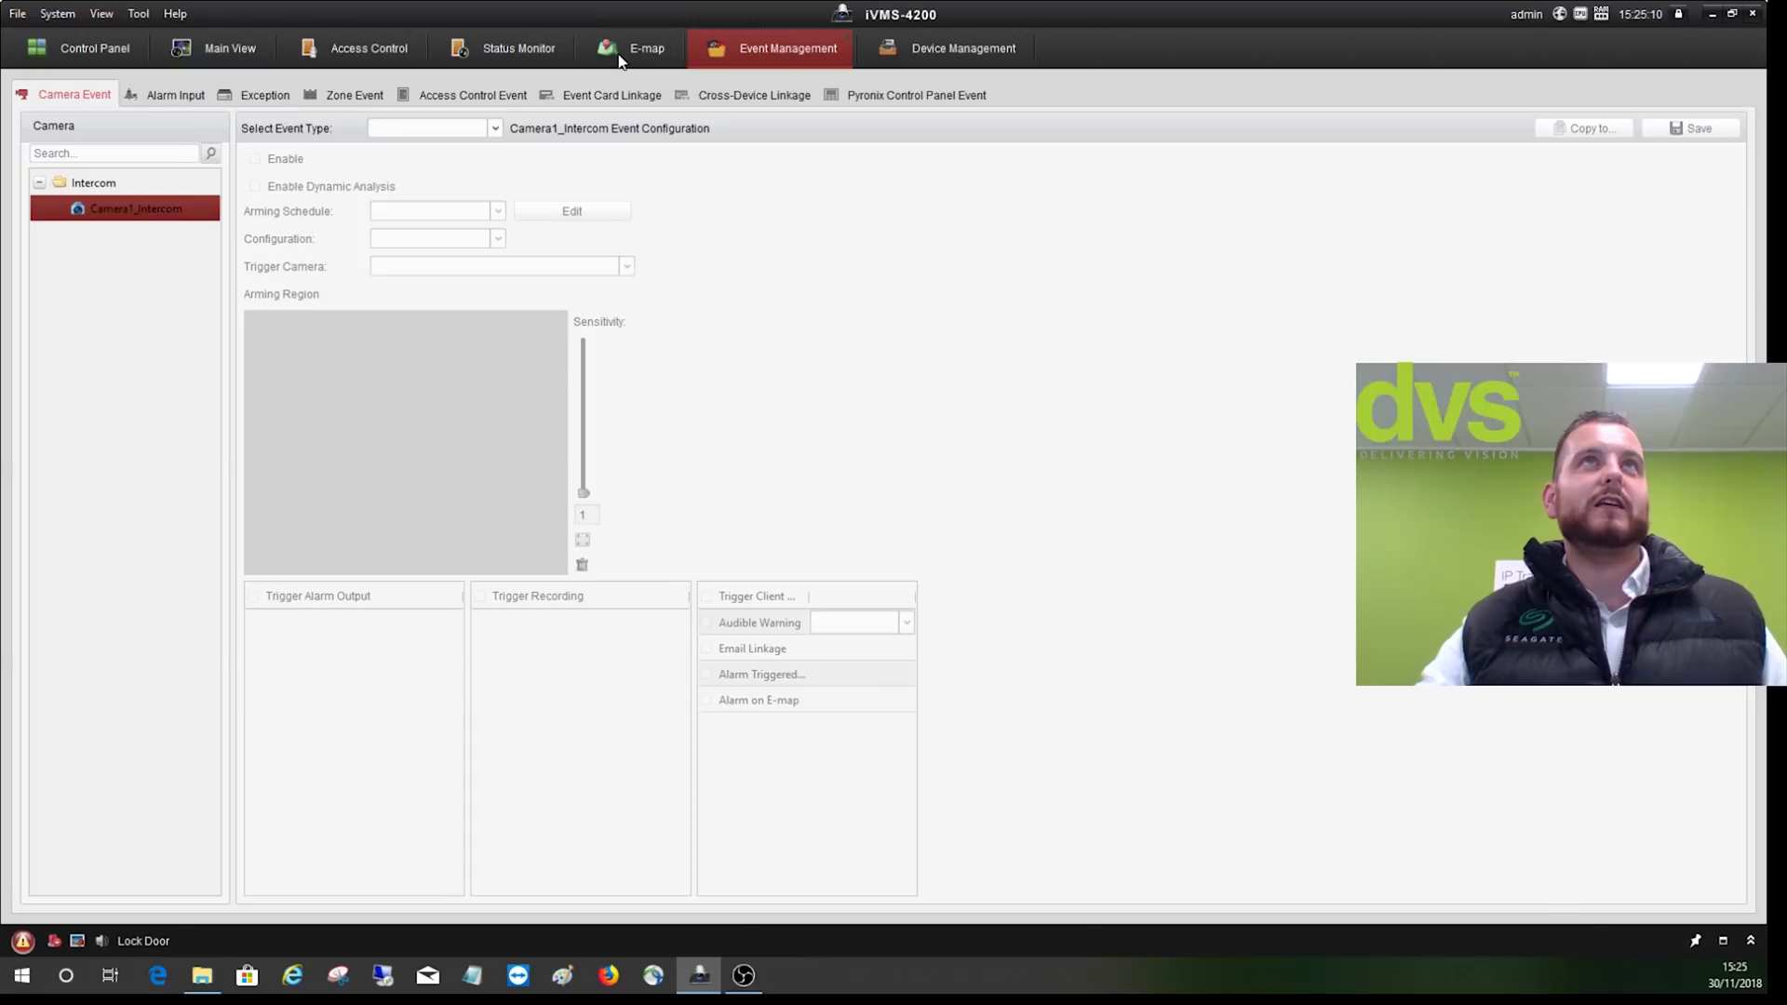
click(626, 58)
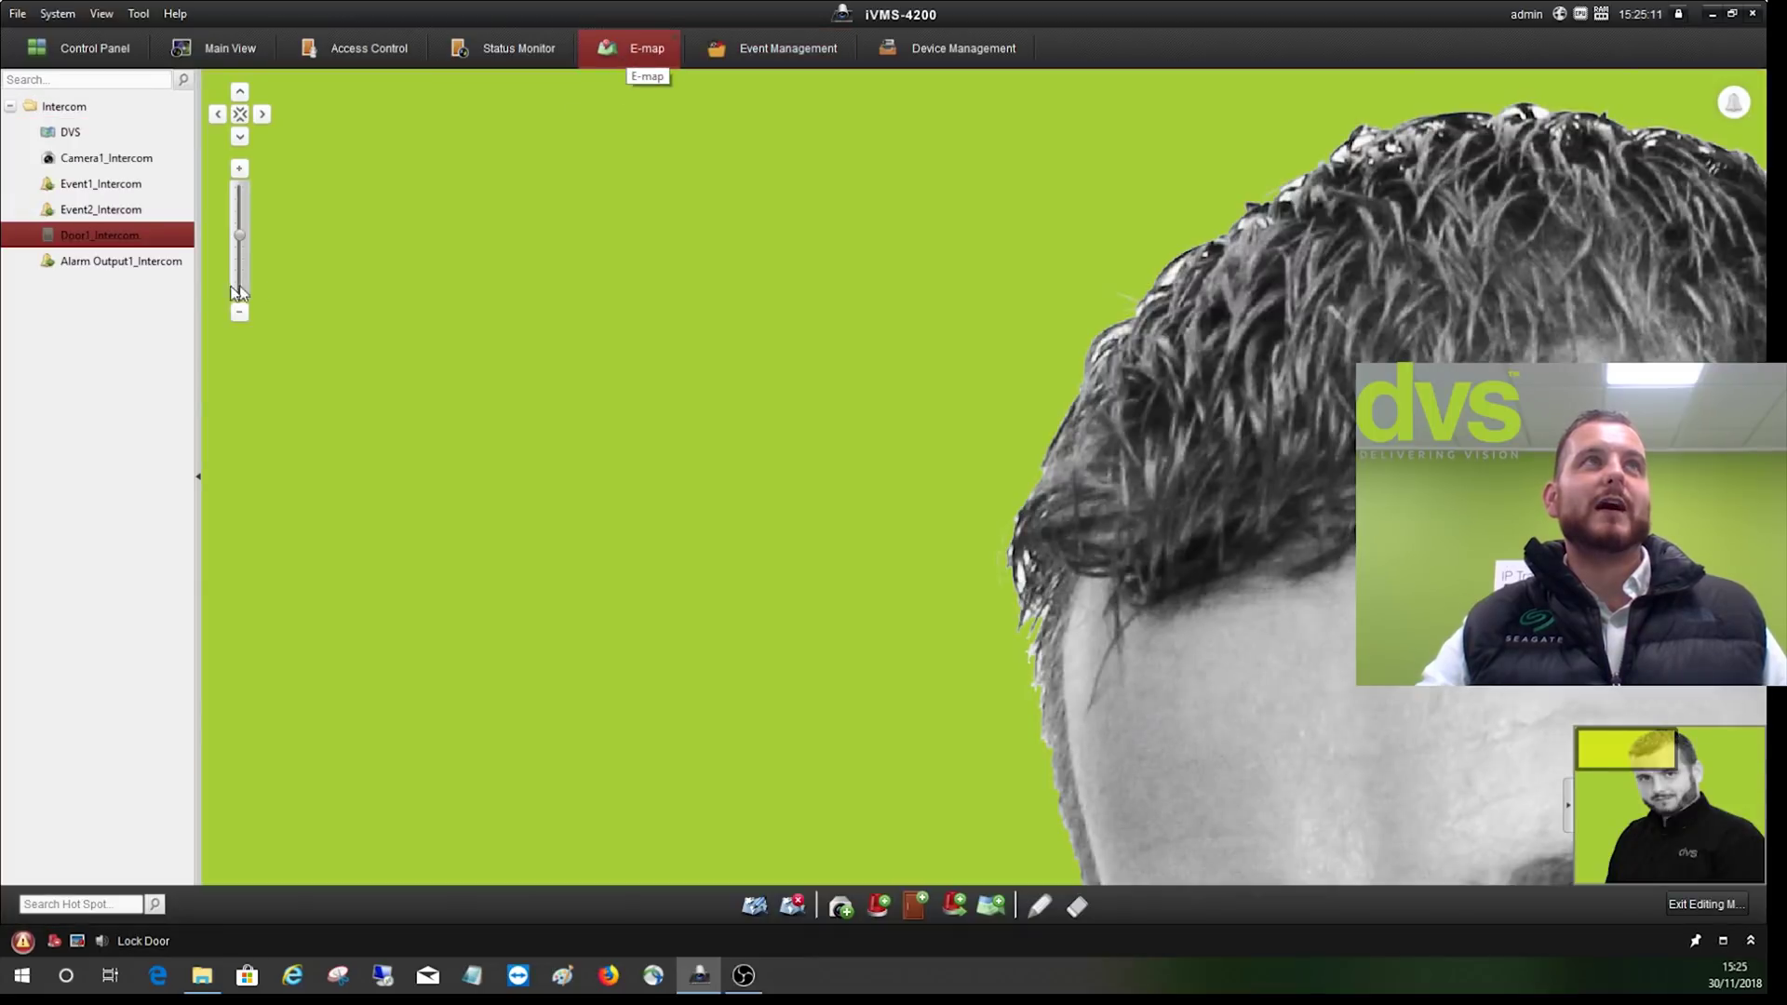
- Place Camera1, Event1, Event2, Door1 and Alarm Output1 Intercom hot spots on the map, then exit editing
drag(106, 158, 703, 424)
drag(84, 185, 700, 352)
drag(101, 209, 799, 349)
drag(78, 235, 812, 436)
drag(968, 515, 810, 435)
drag(111, 260, 700, 503)
click(1706, 904)
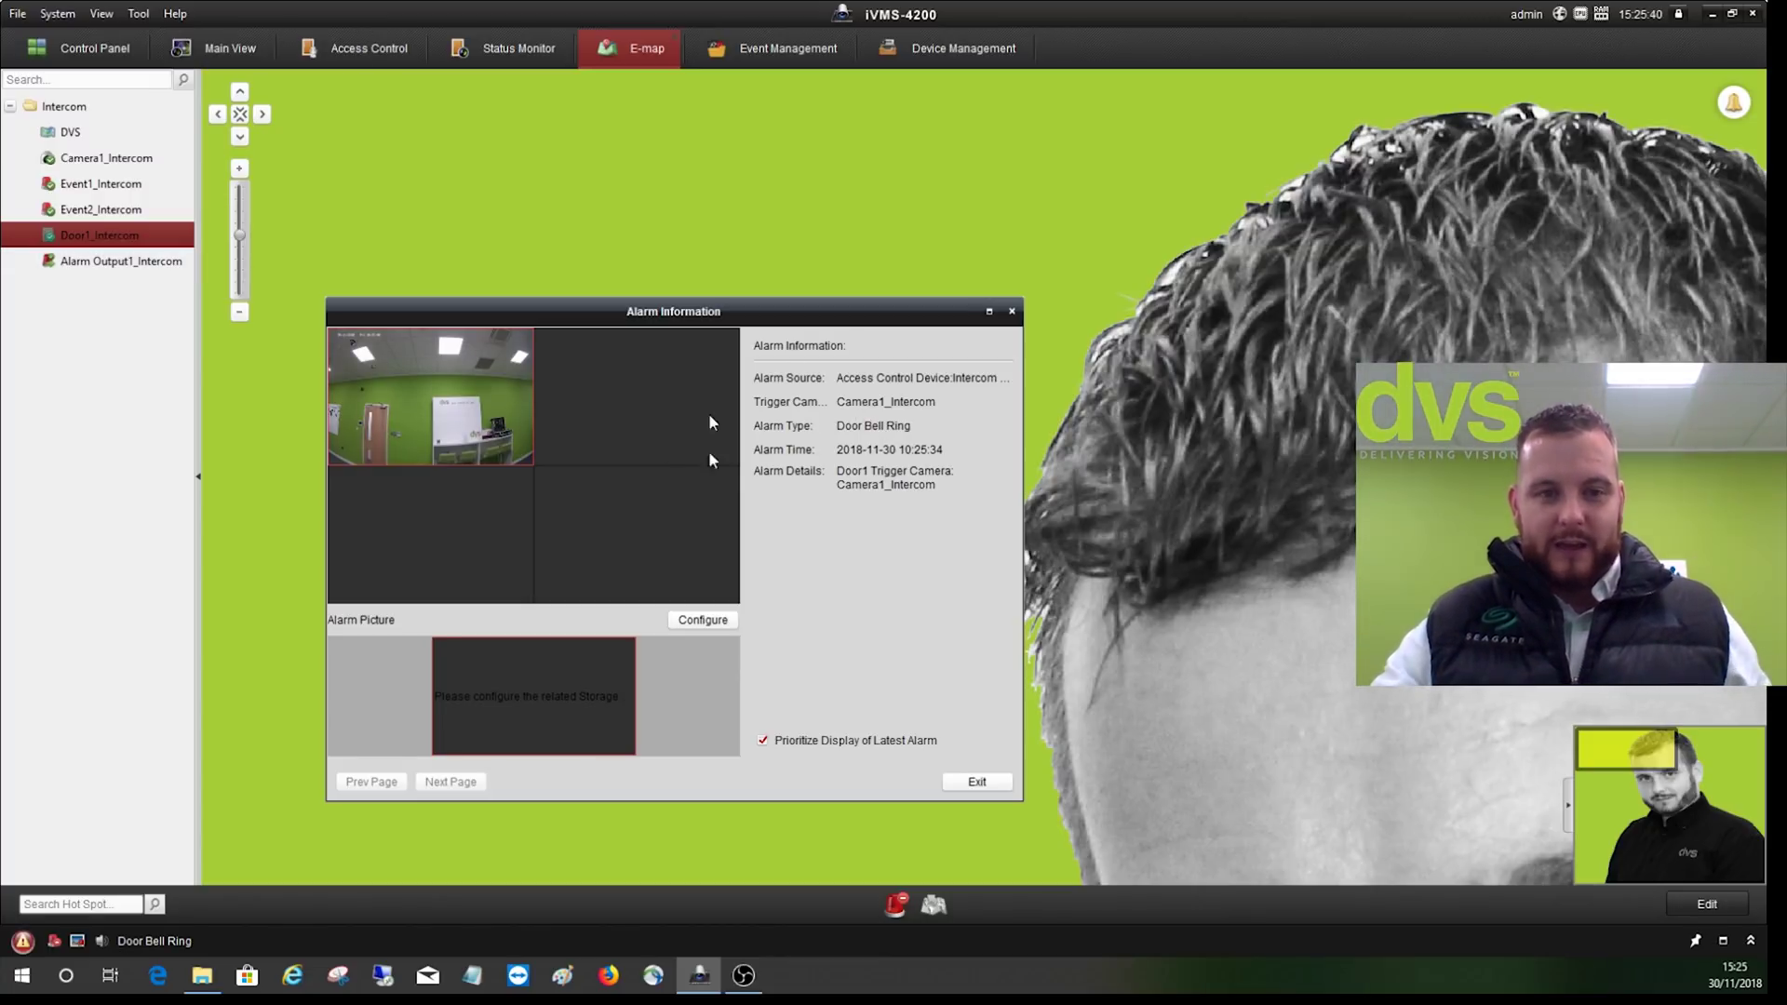
- After the door bell alarm, remotely open the door from the alarm hot spot
click(957, 785)
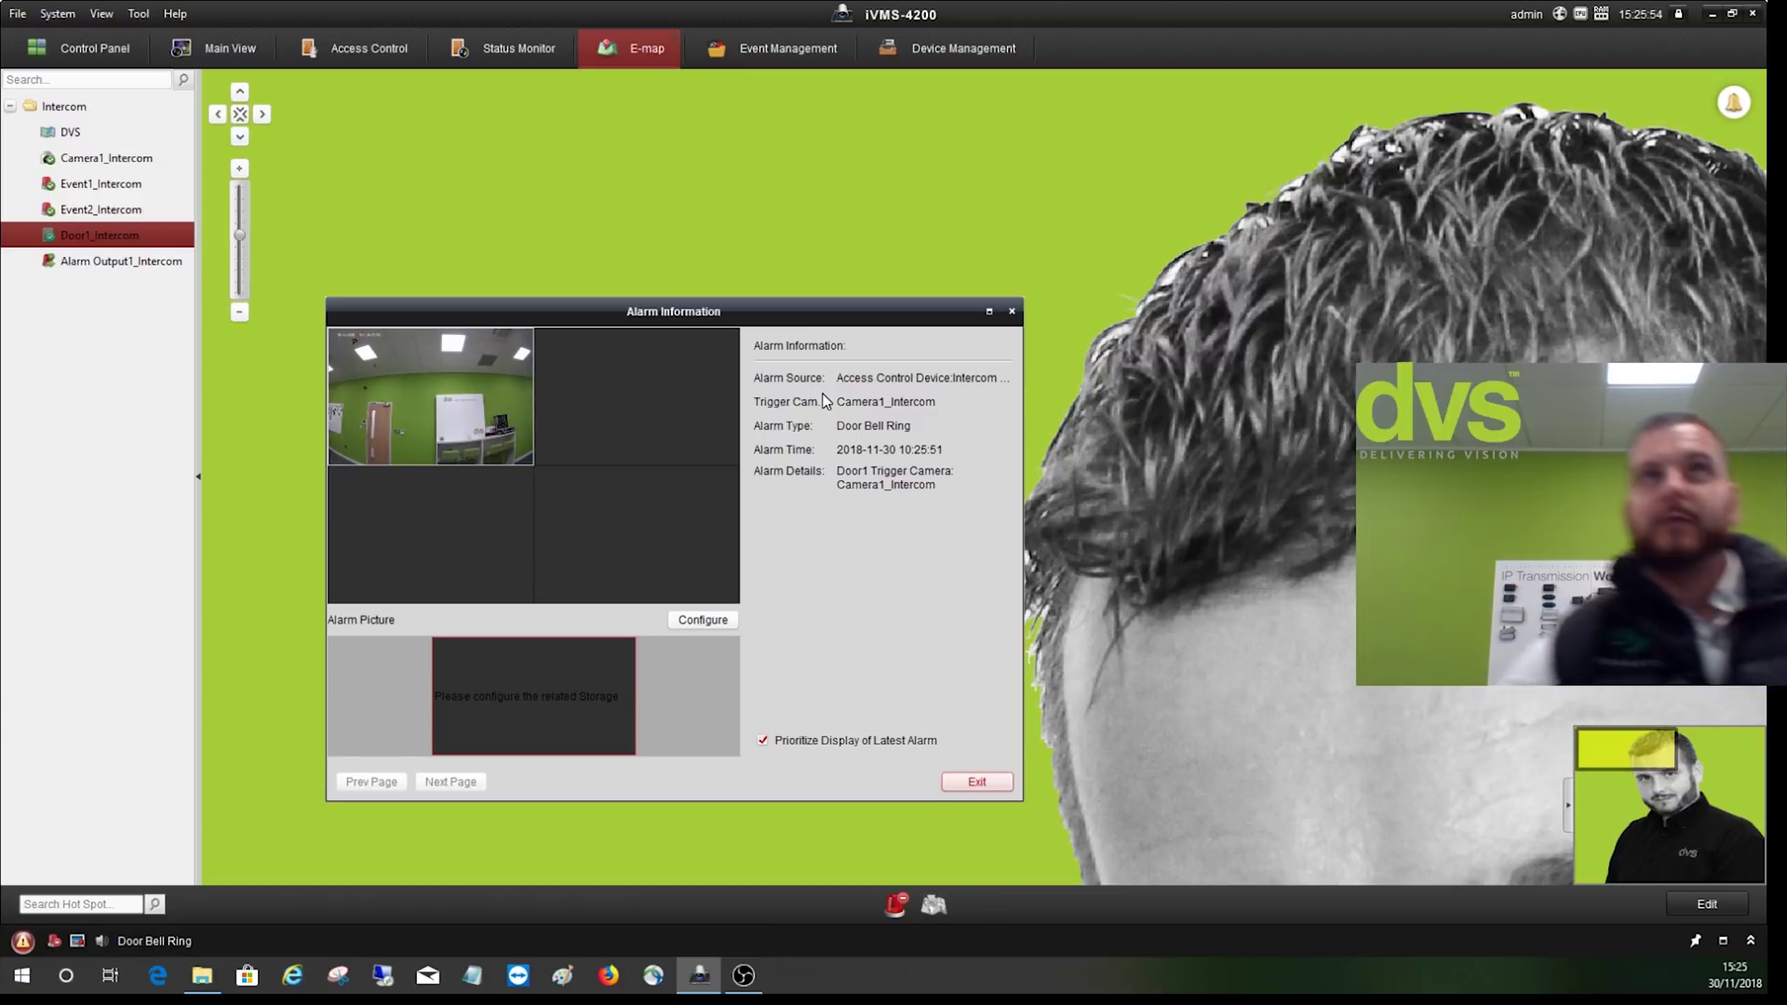
drag(655, 314, 1317, 150)
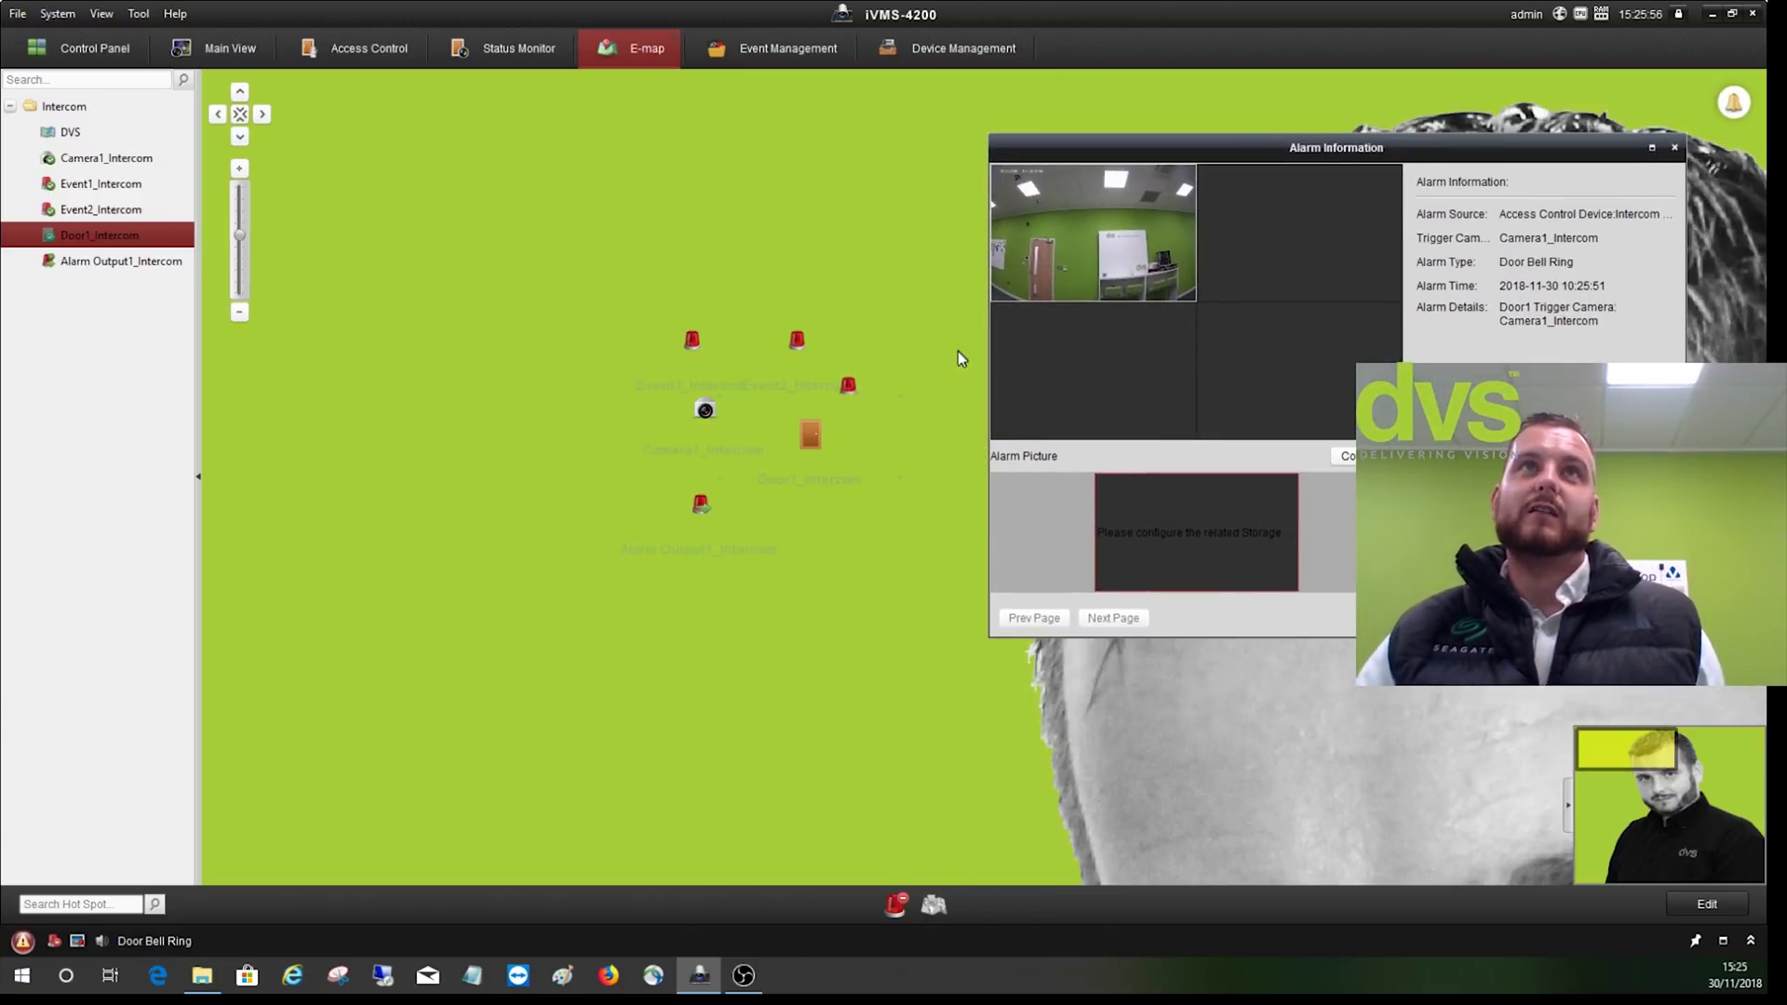
mouse_move(845, 385)
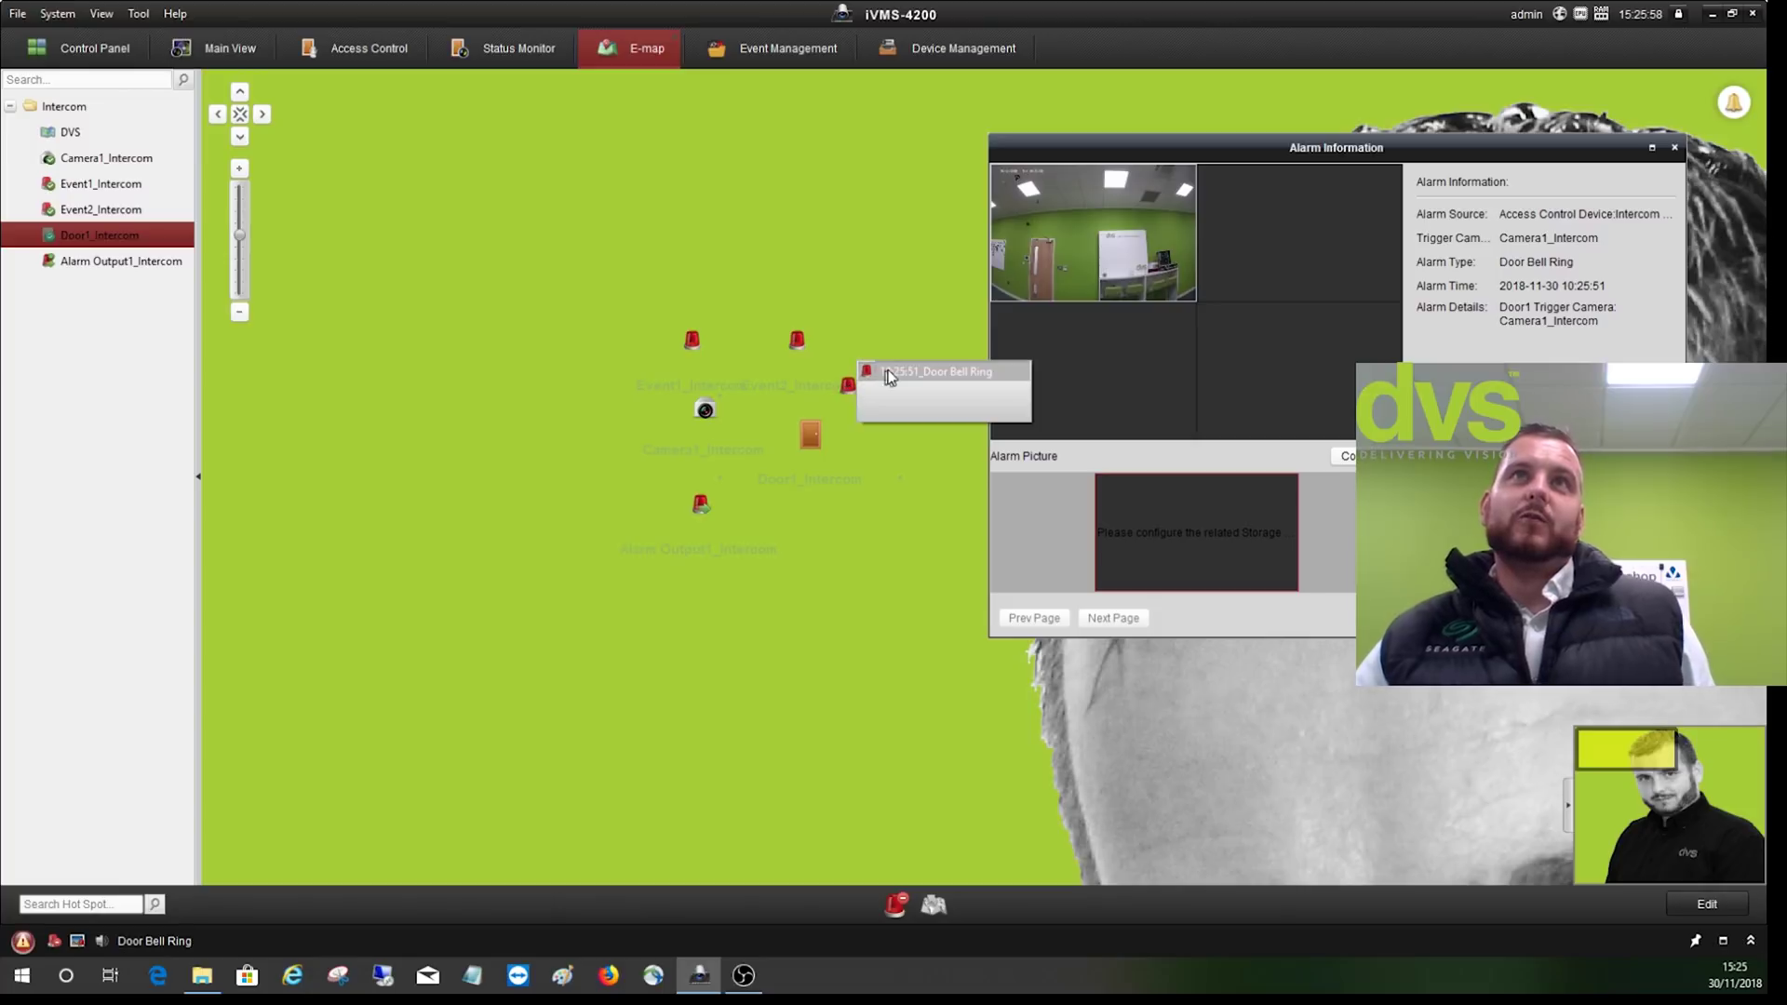
right_click(851, 386)
click(872, 398)
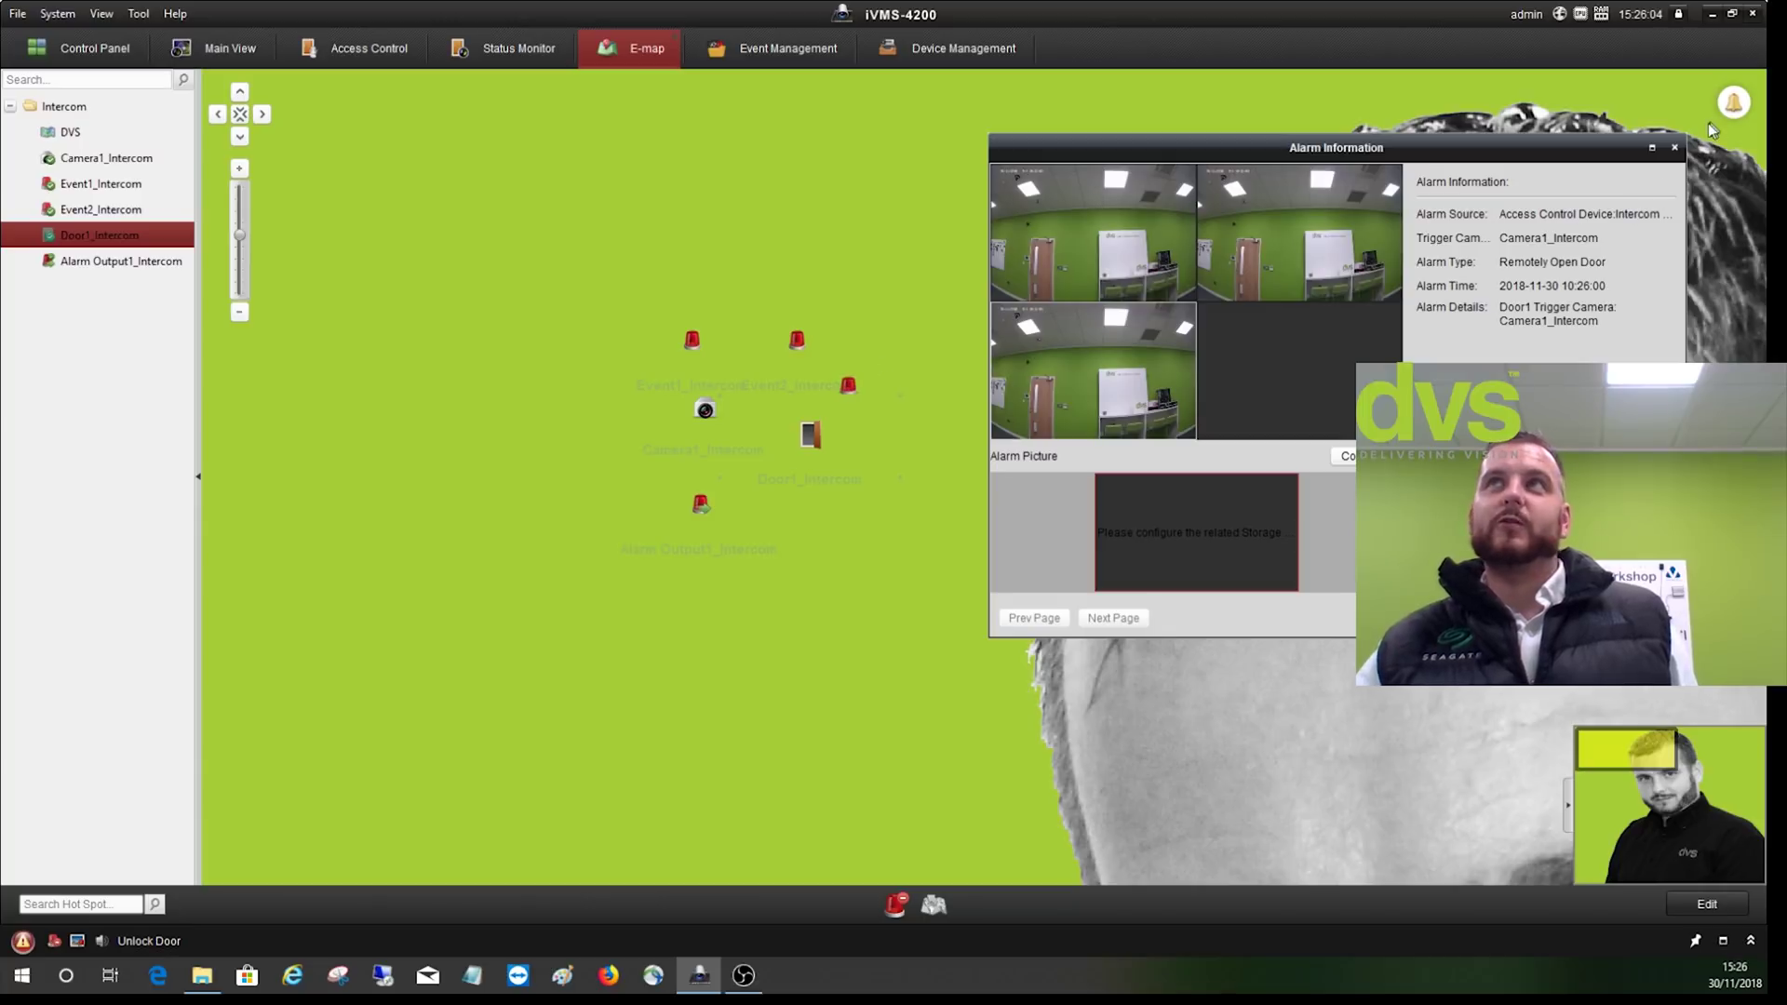
click(1675, 148)
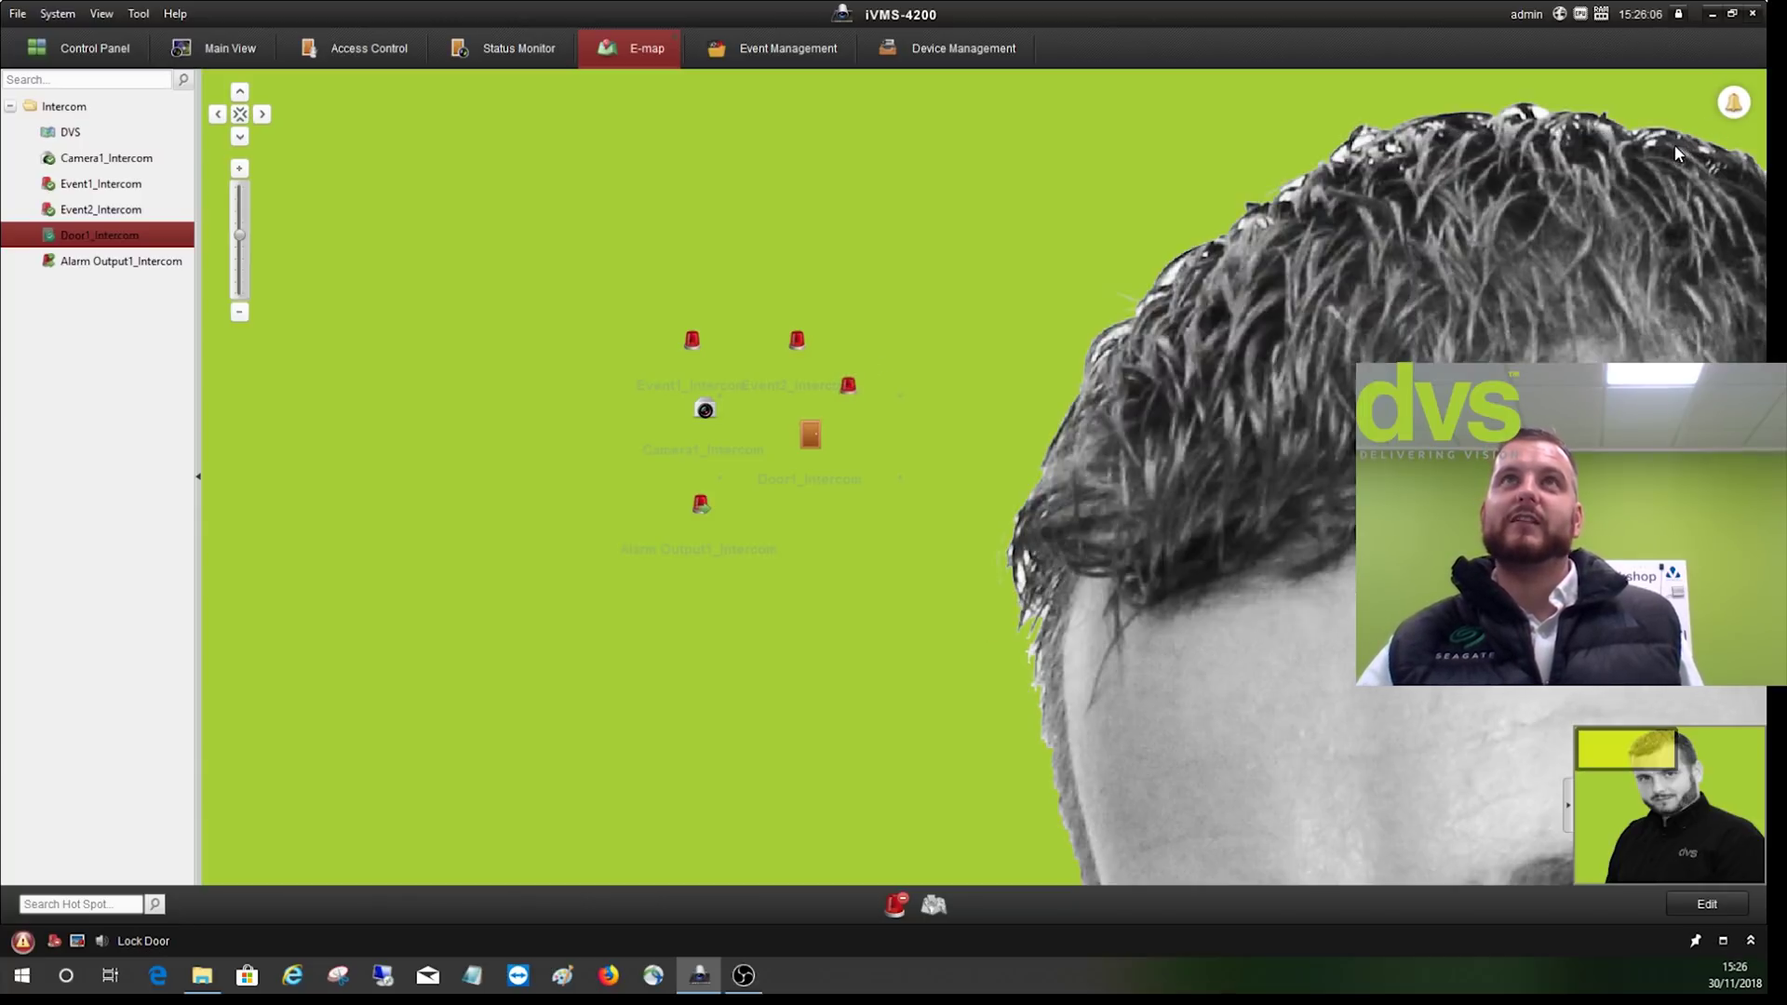
- Close the E-map and return to Main View's single-pane Camera1_Intercom live feed
click(677, 39)
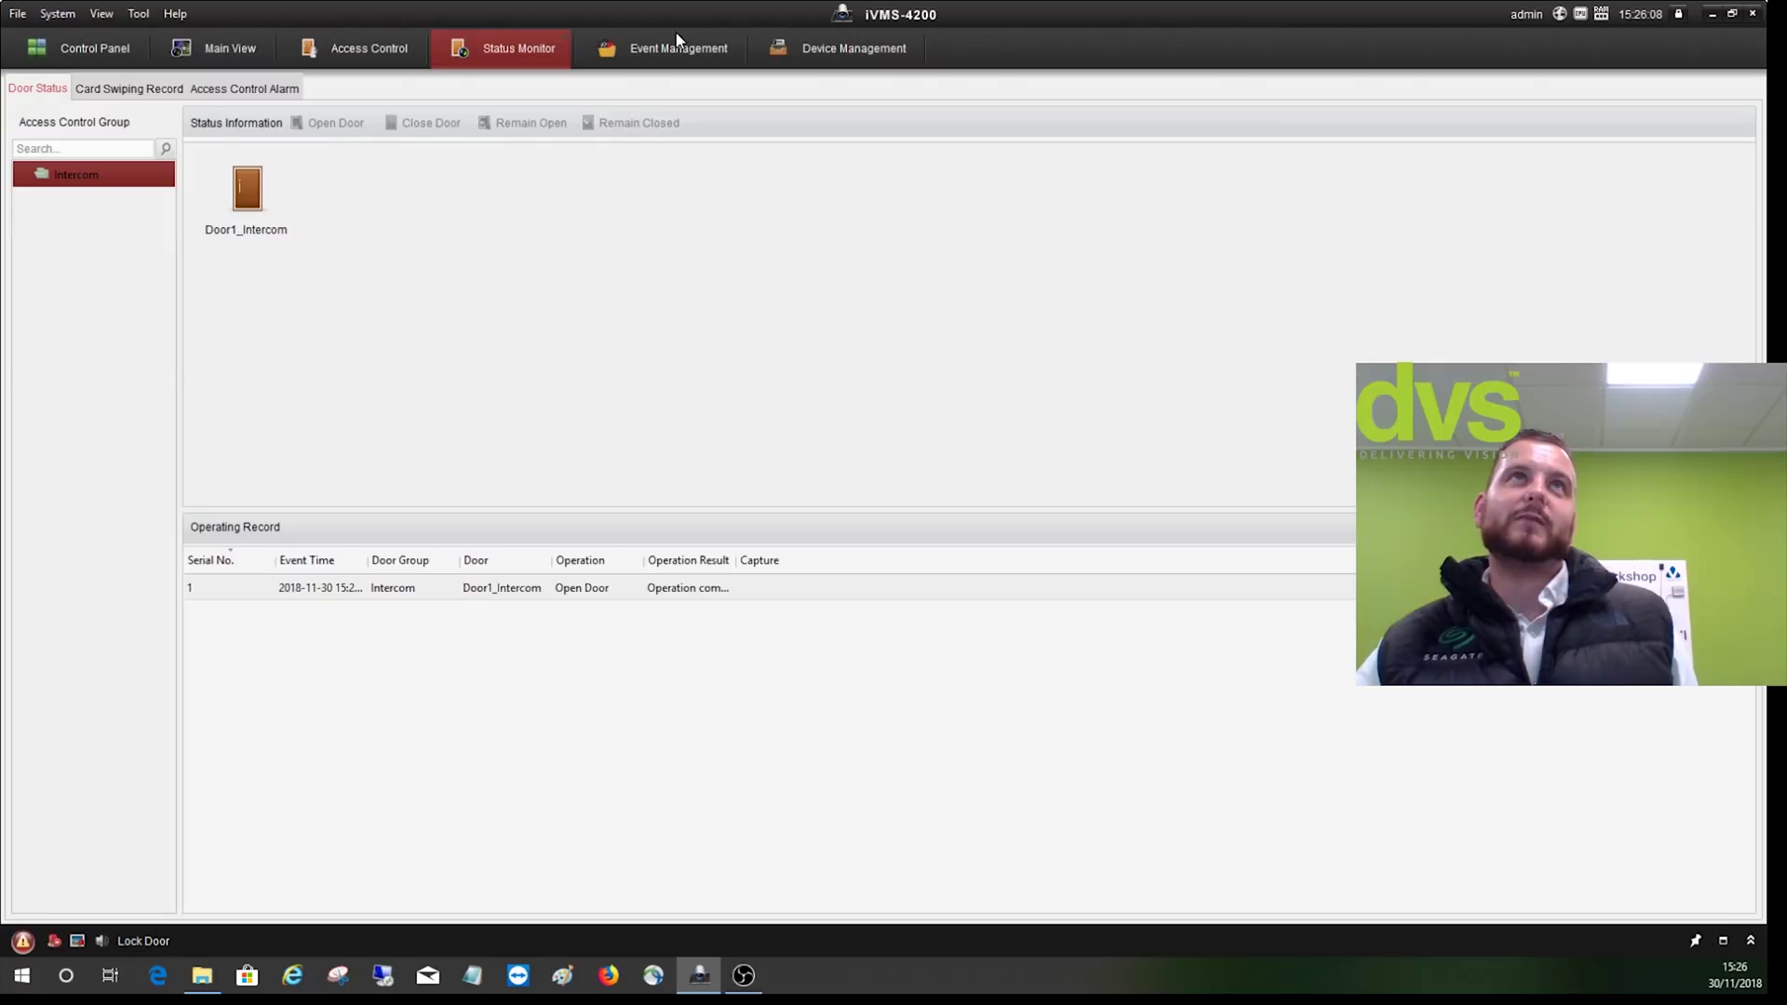
click(217, 54)
mouse_move(758, 533)
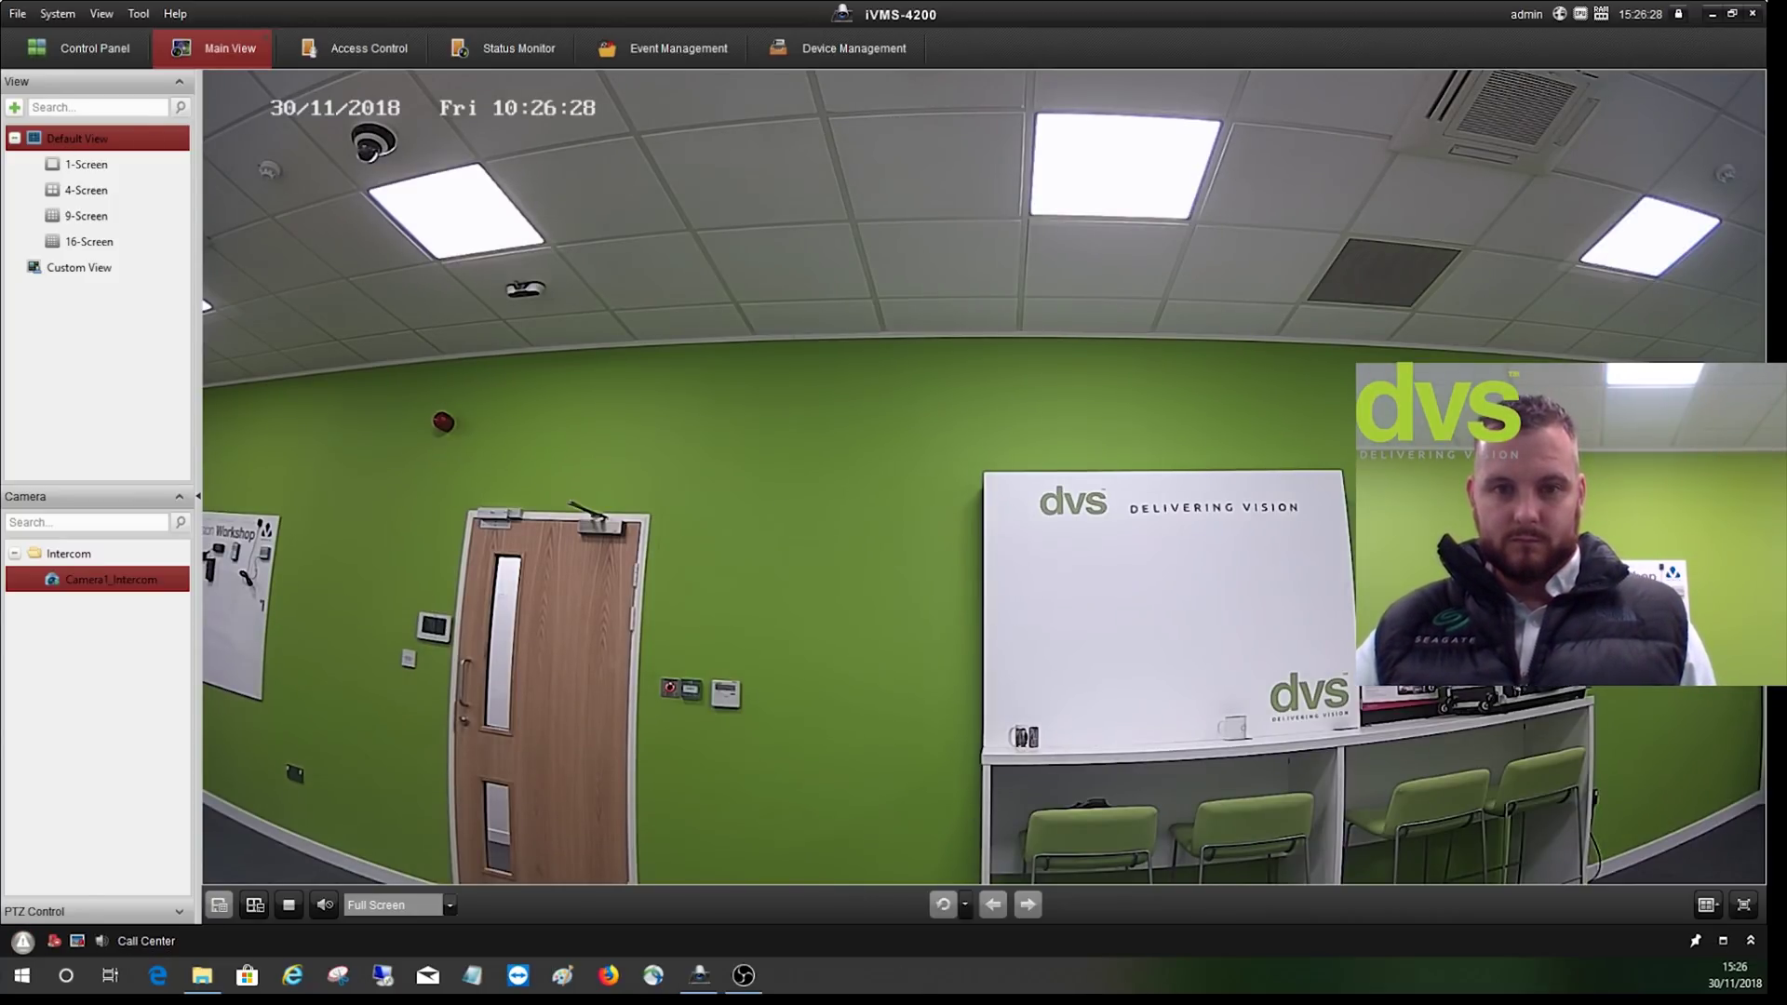
- Answer the Device Call popup, unlock Door1 from the In Call window, and hang up
drag(1049, 40, 786, 153)
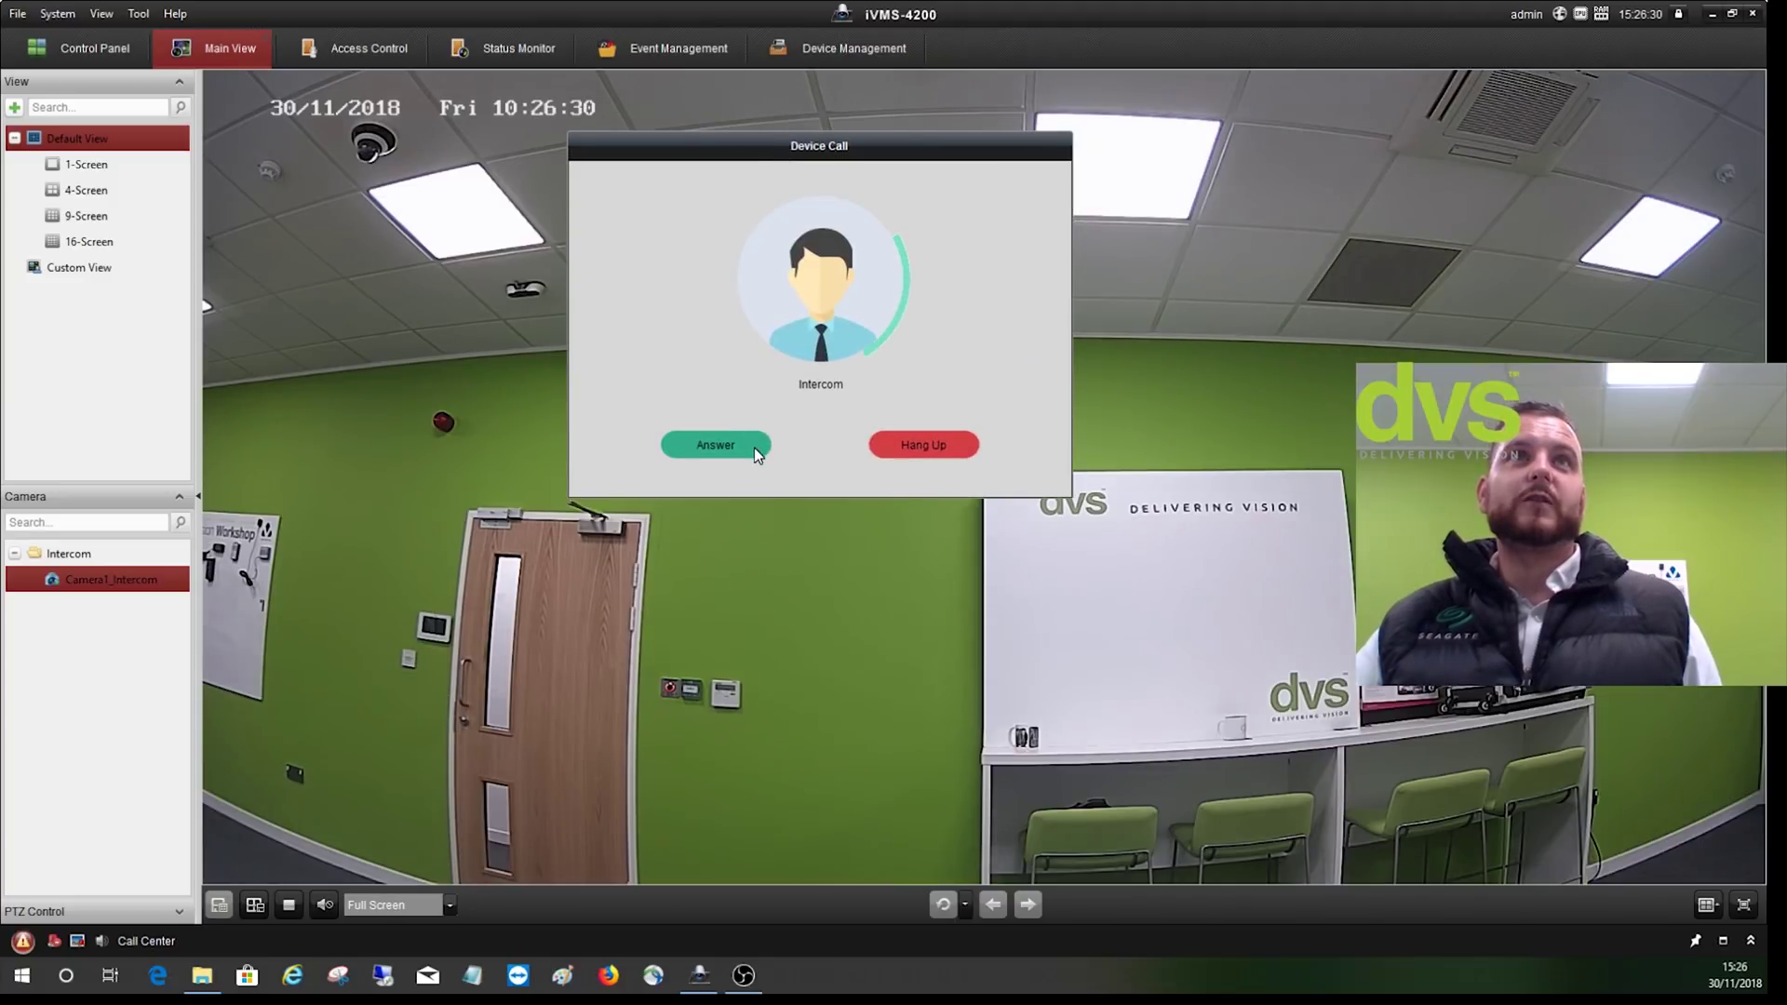
click(704, 456)
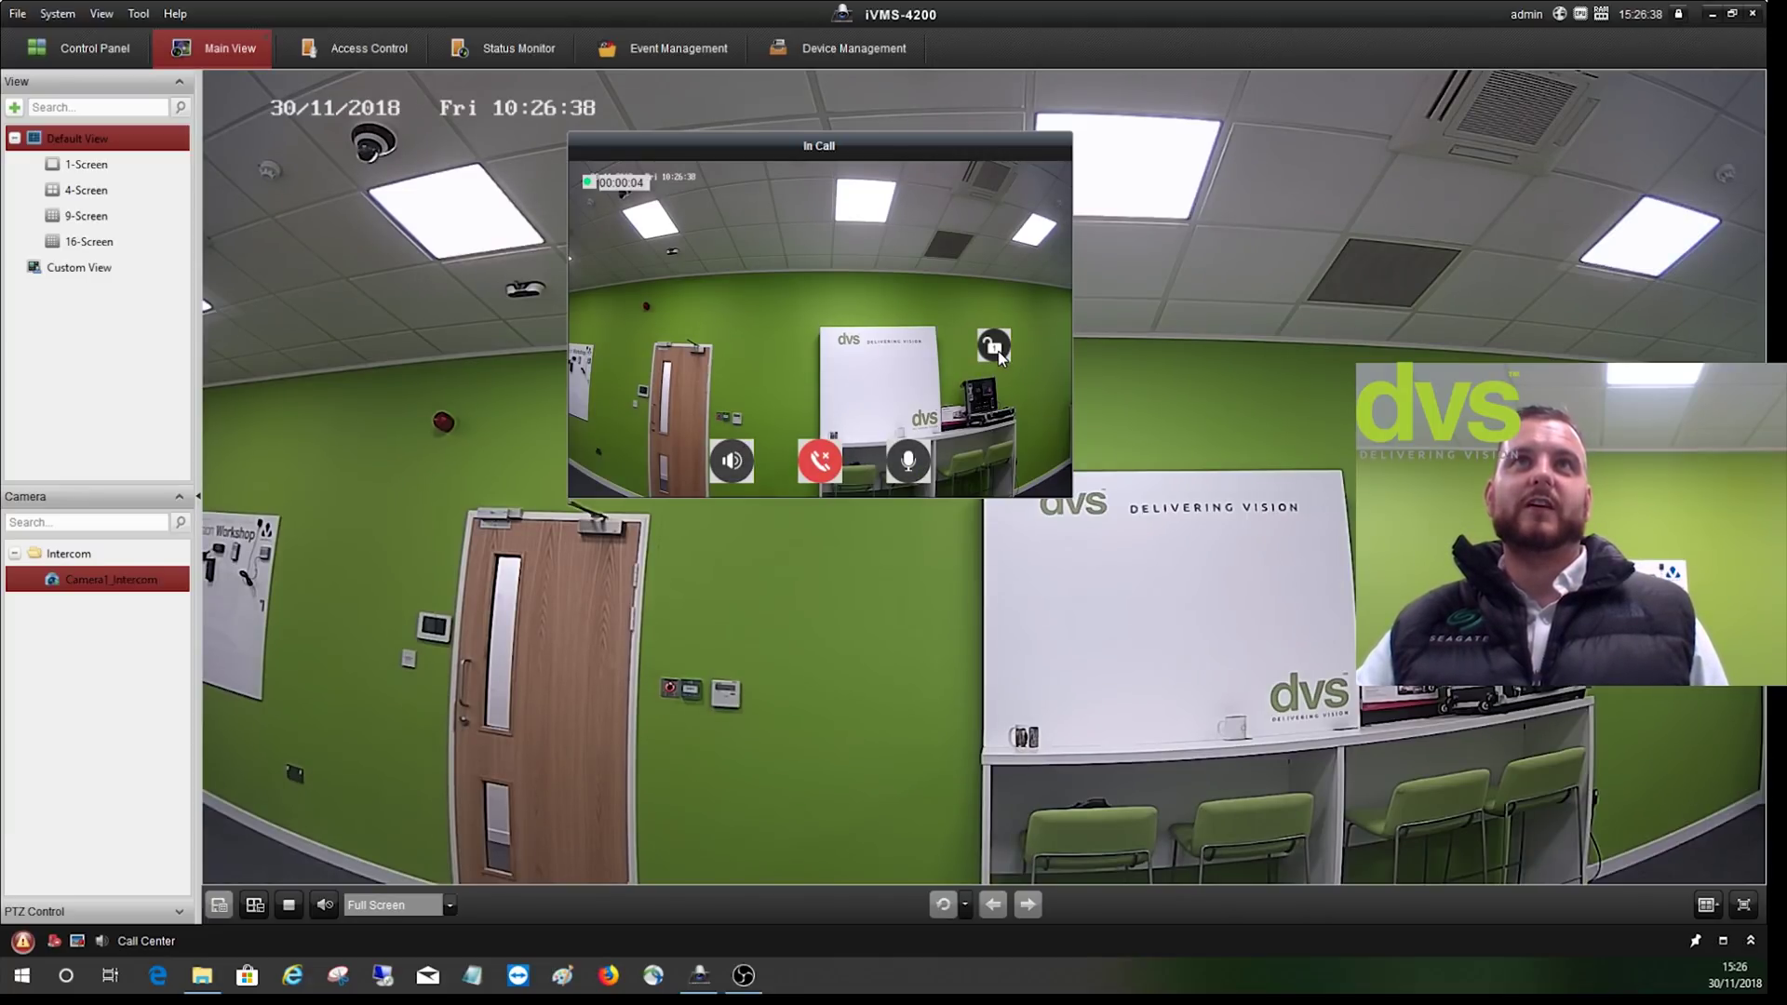
mouse_move(908, 466)
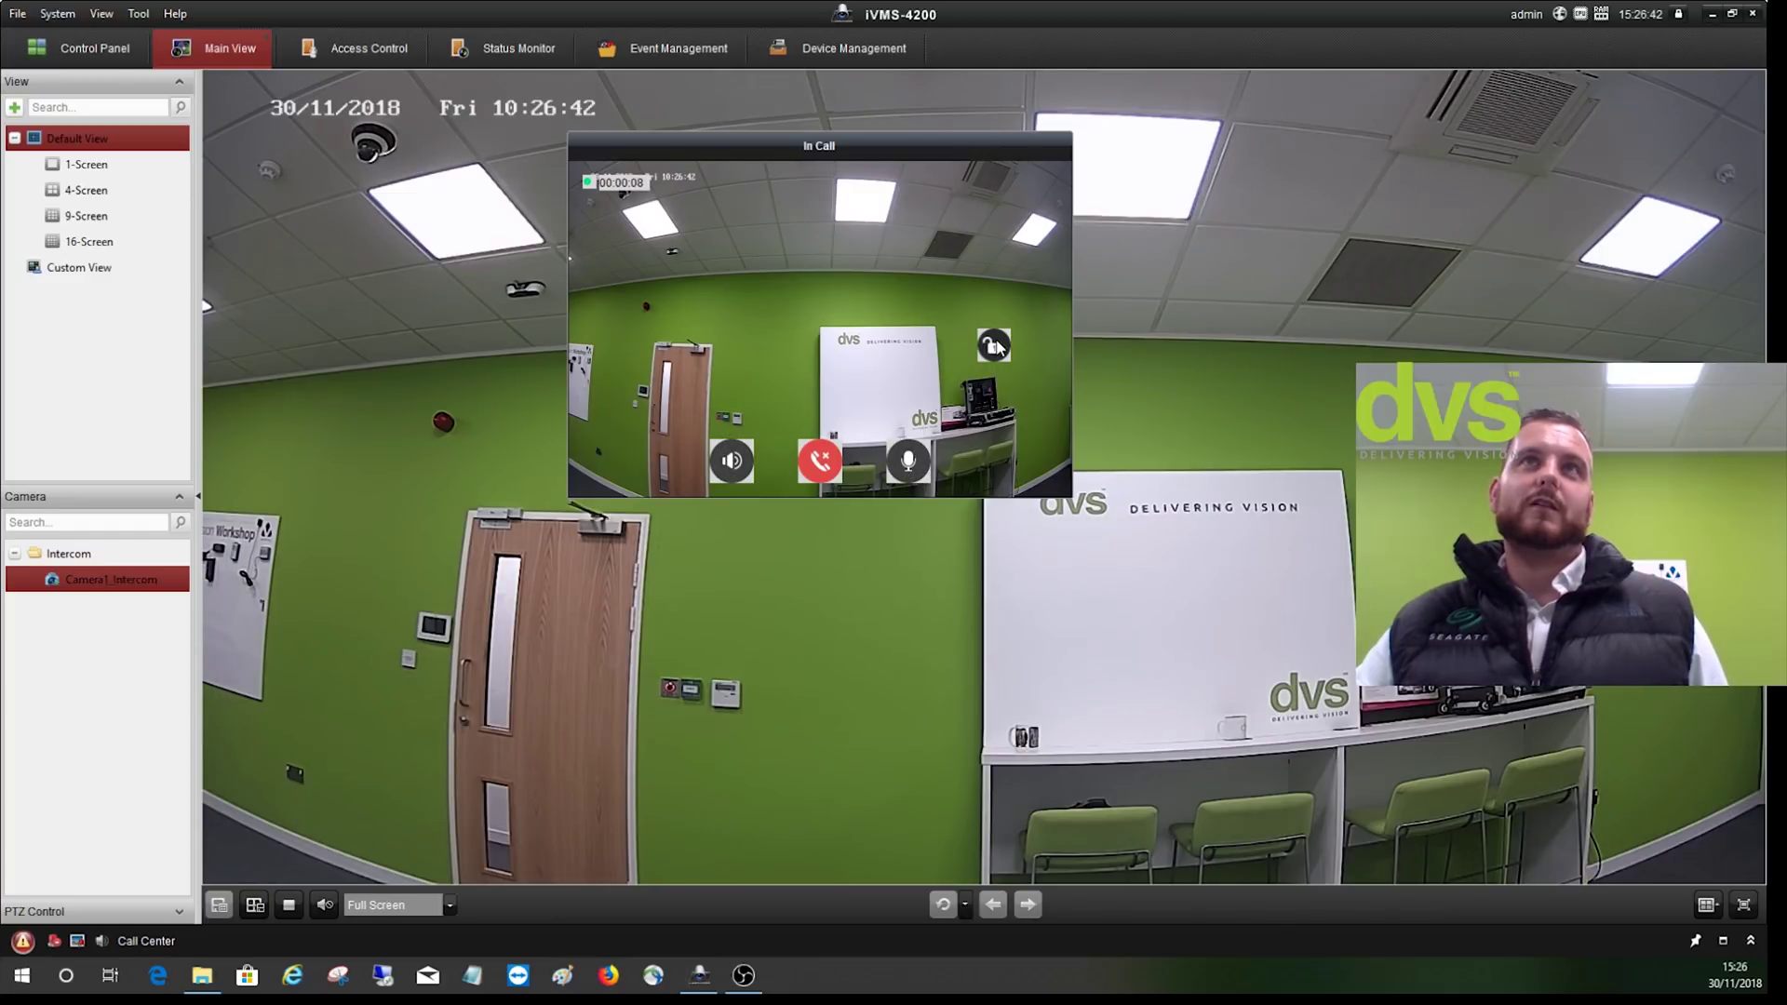
click(995, 347)
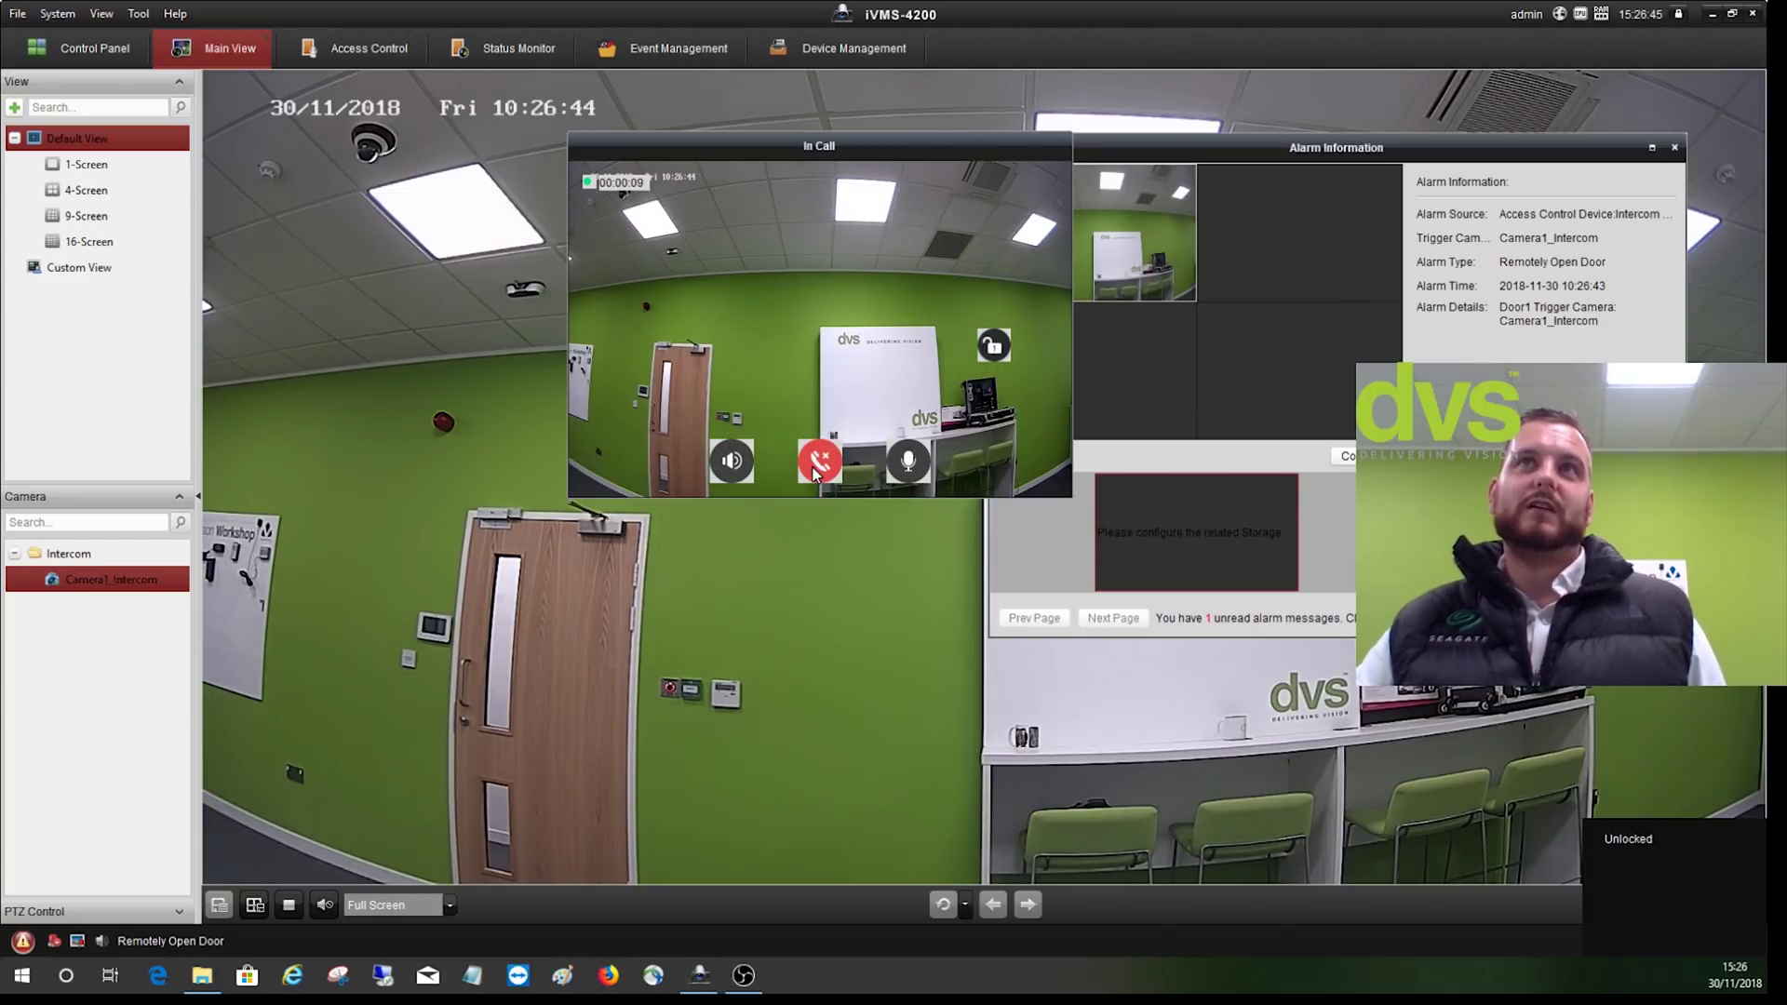
click(1275, 294)
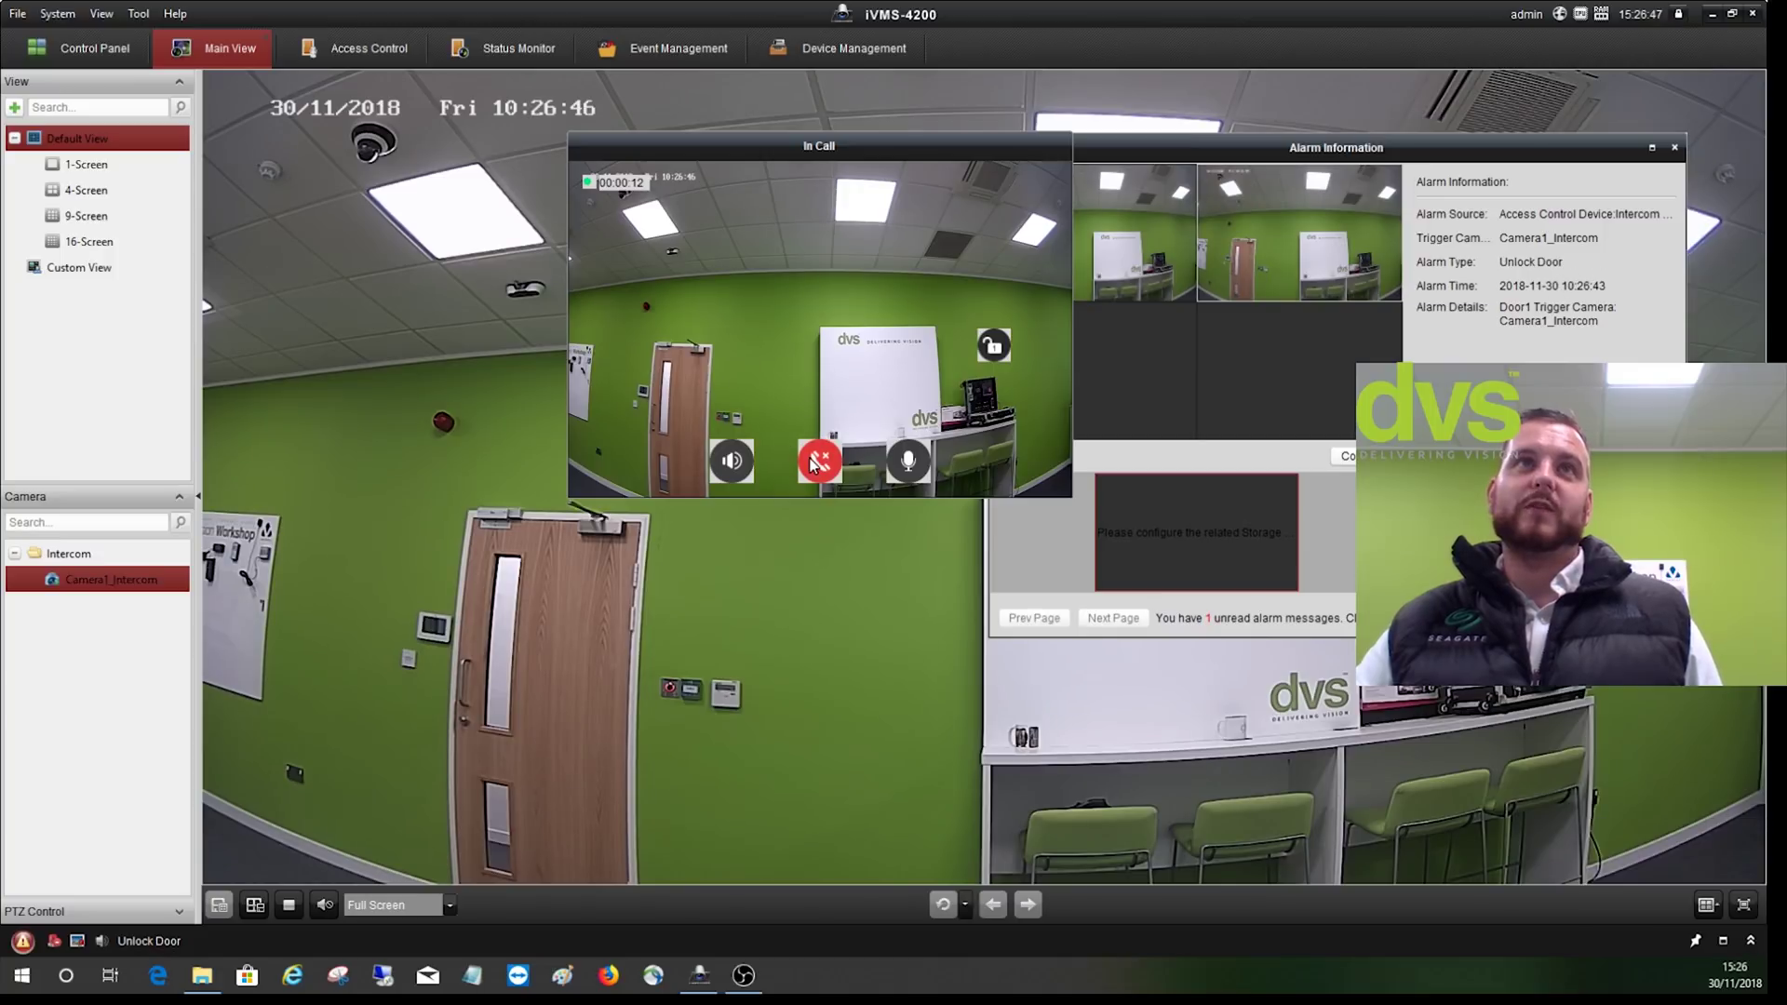
click(819, 465)
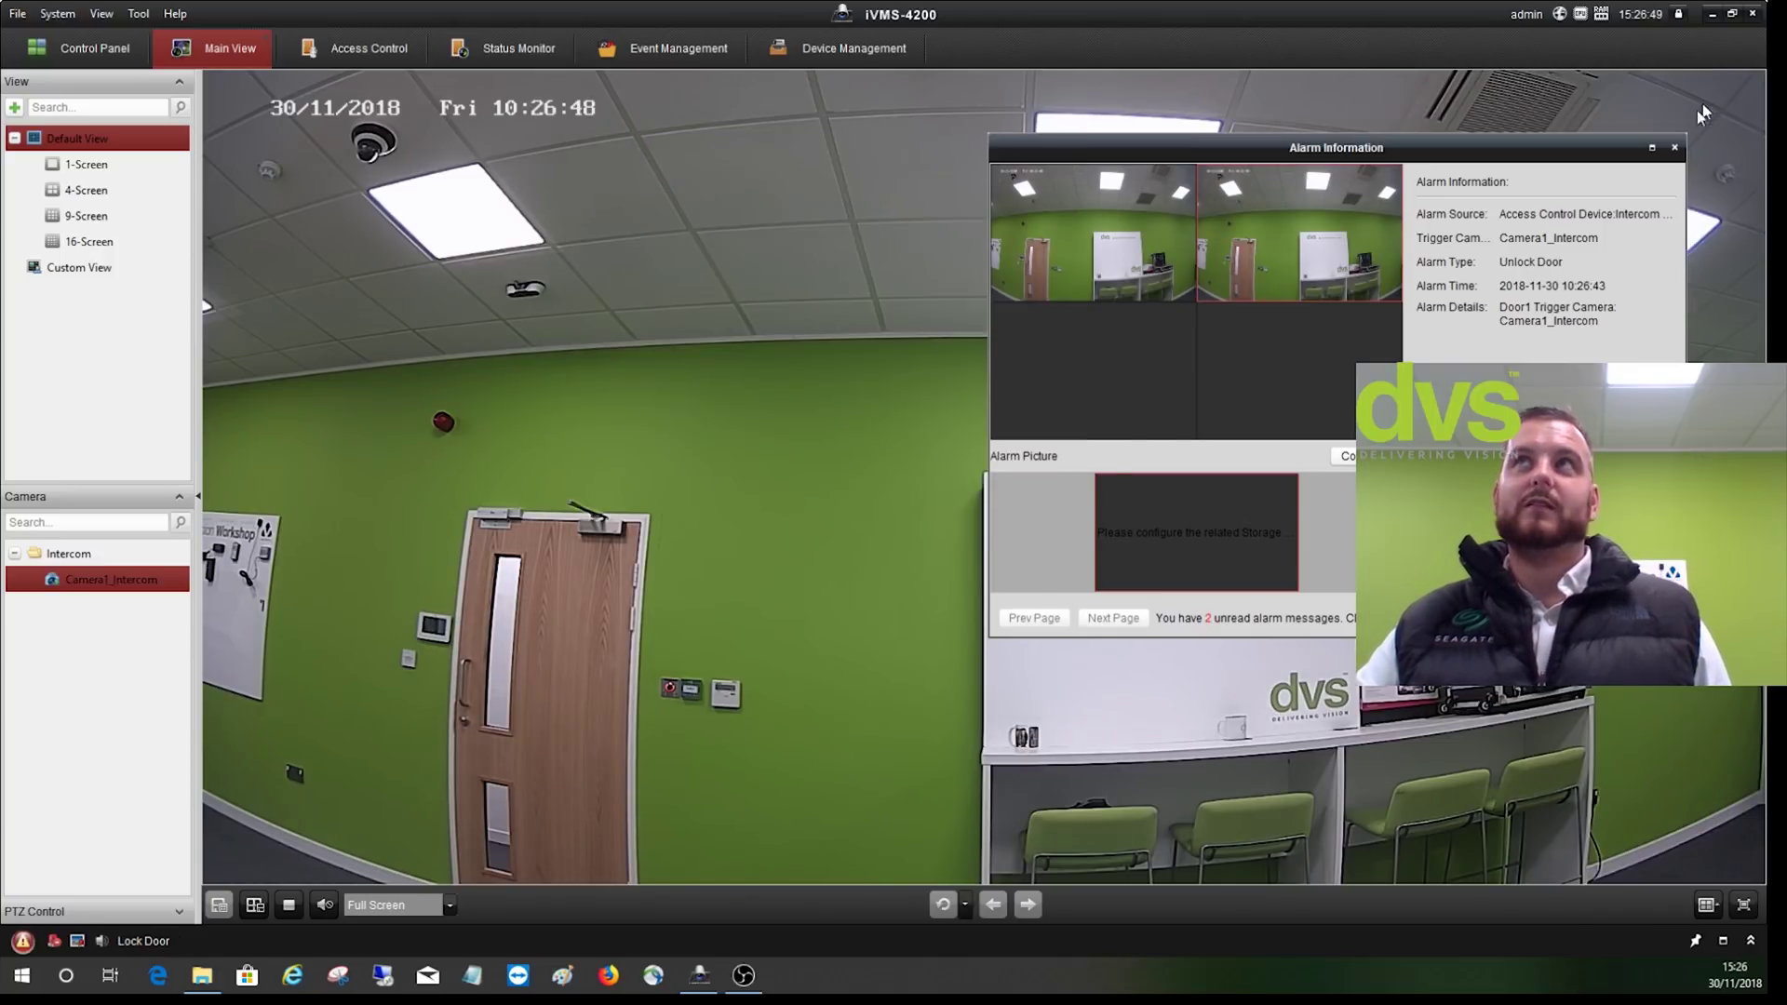